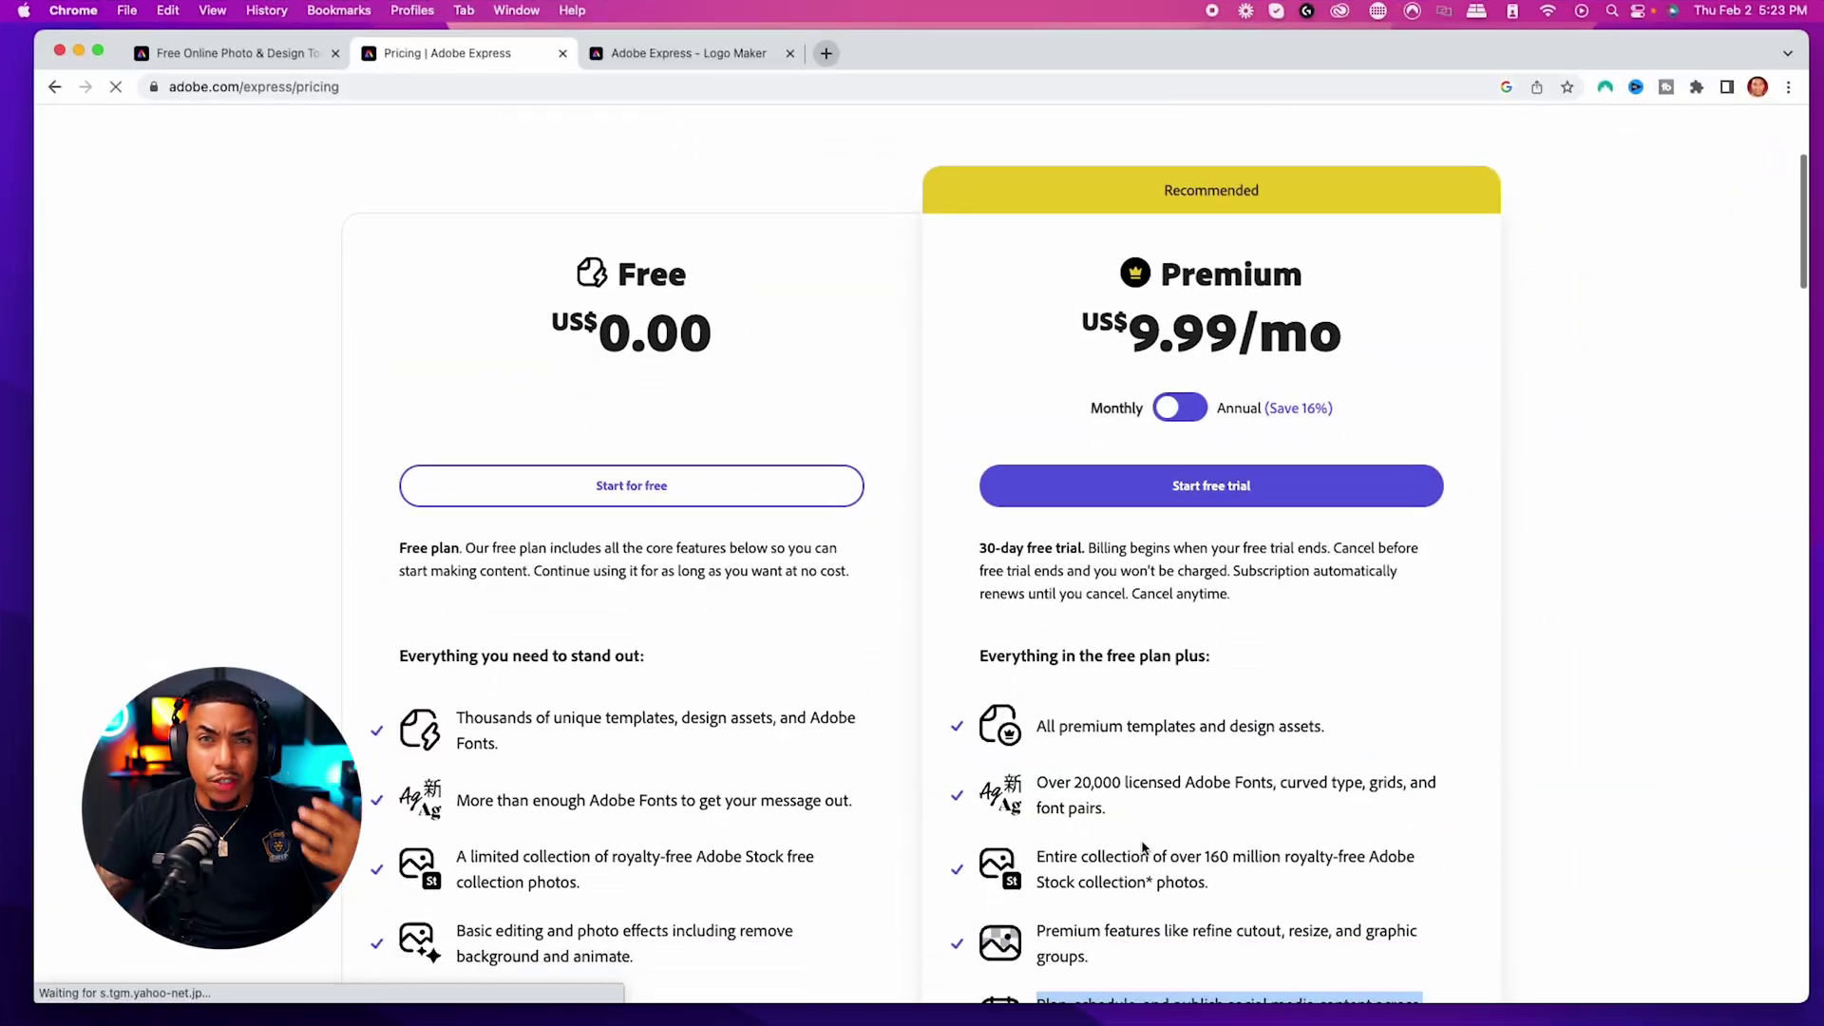
Step: Scroll down the Adobe Express Pricing page
{"action": "scroll", "coordinate": [1072, 826], "scroll_direction": "down", "scroll_amount": 2}
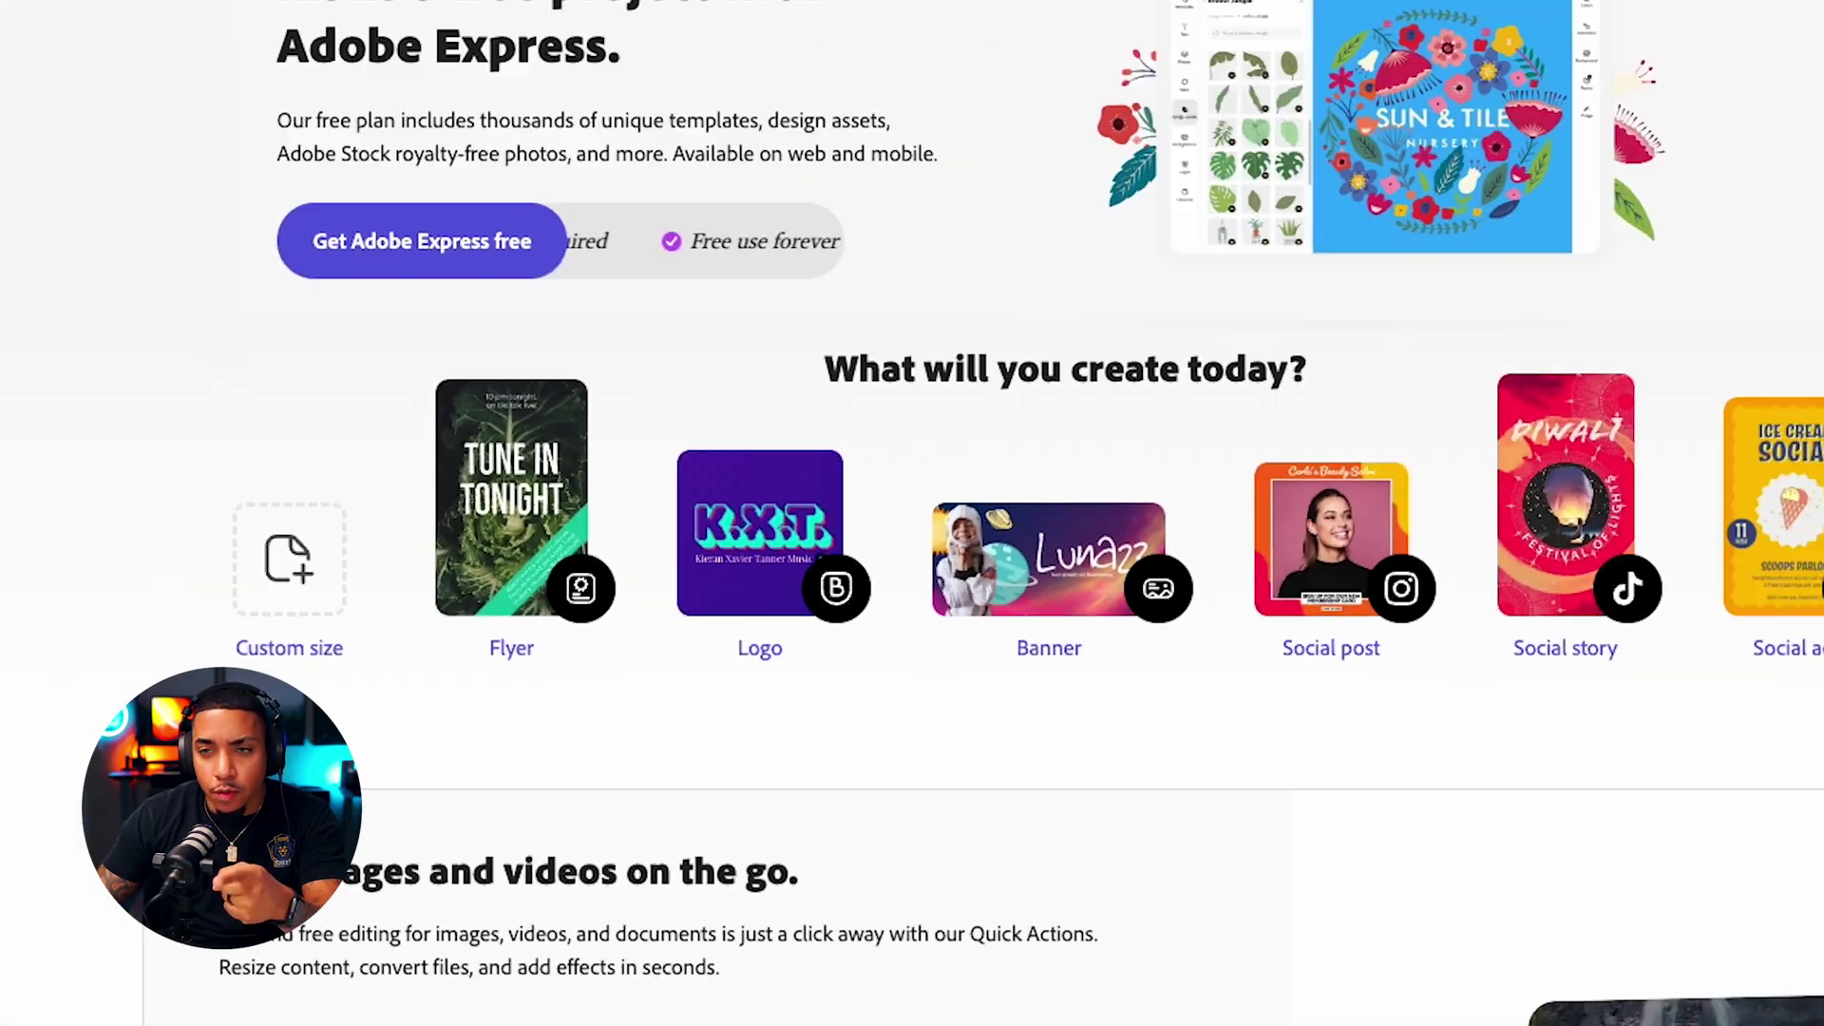
Step: Start a Logo with business type GAMING, name LAS CURRY and slogan WE ALL CAN THRIVE
{"action": "left_click", "coordinate": [872, 393]}
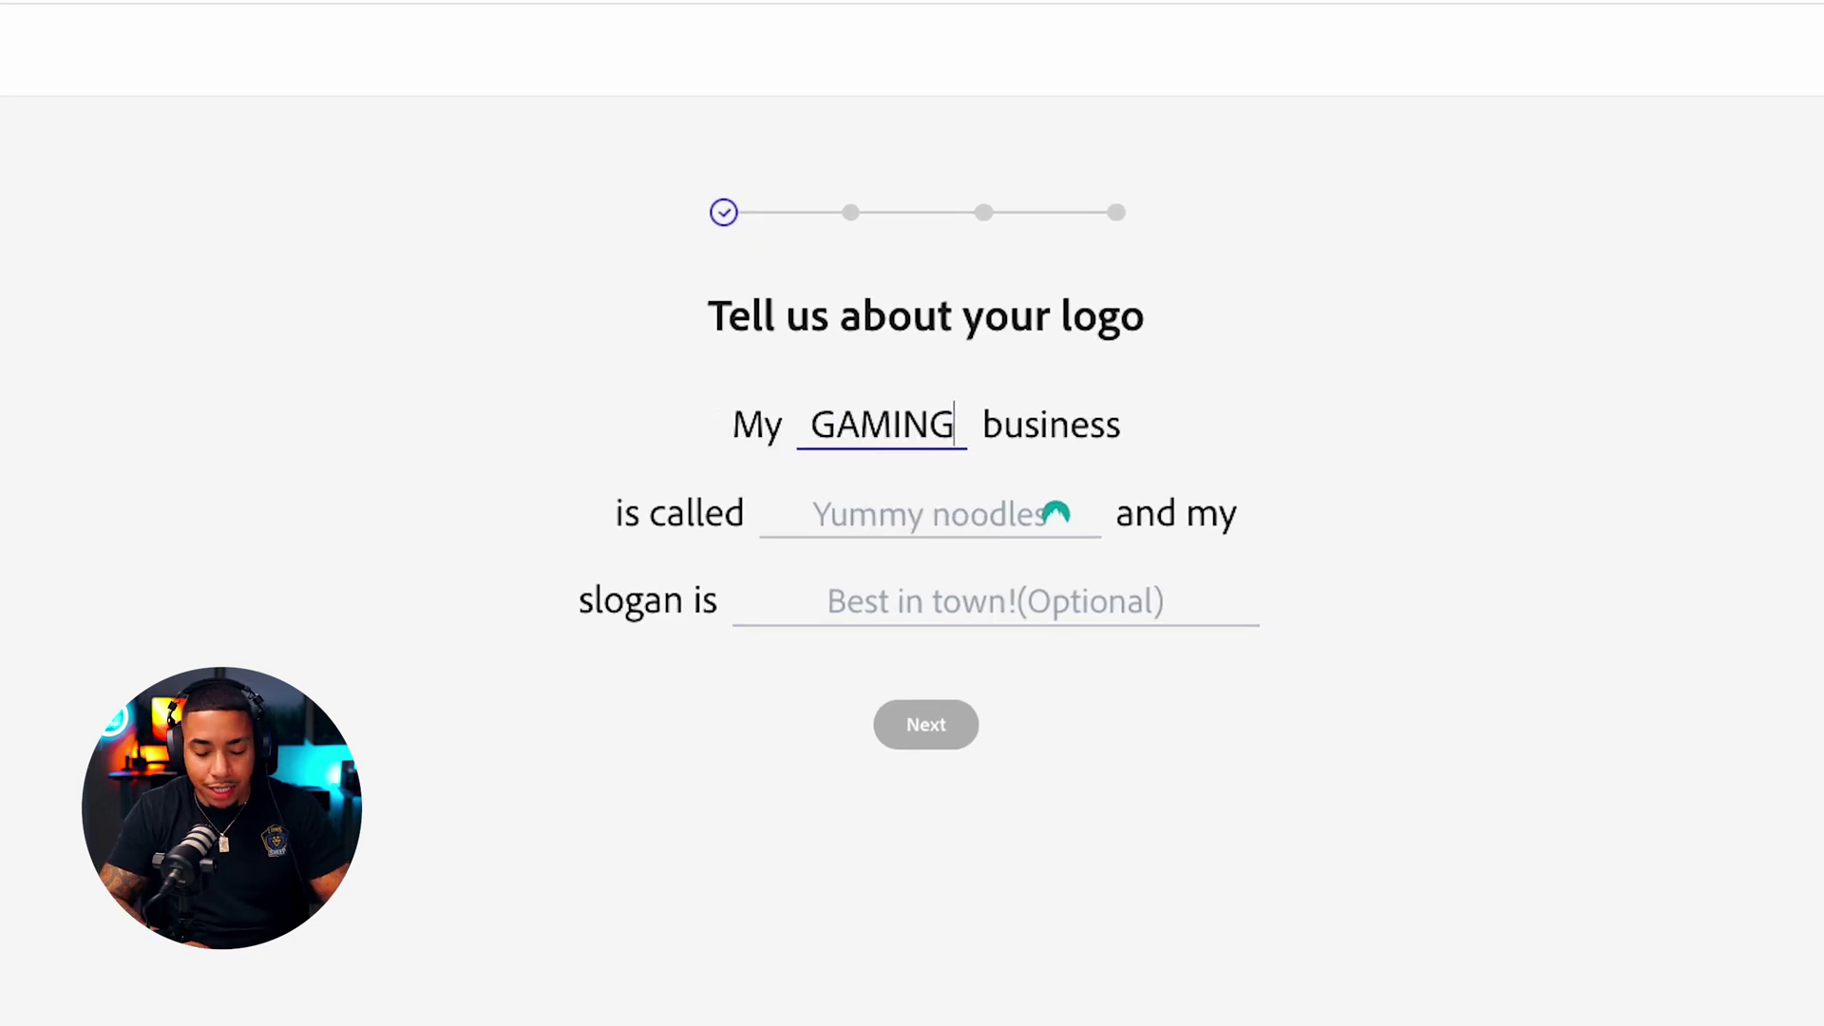
{"action": "left_click", "coordinate": [869, 515]}
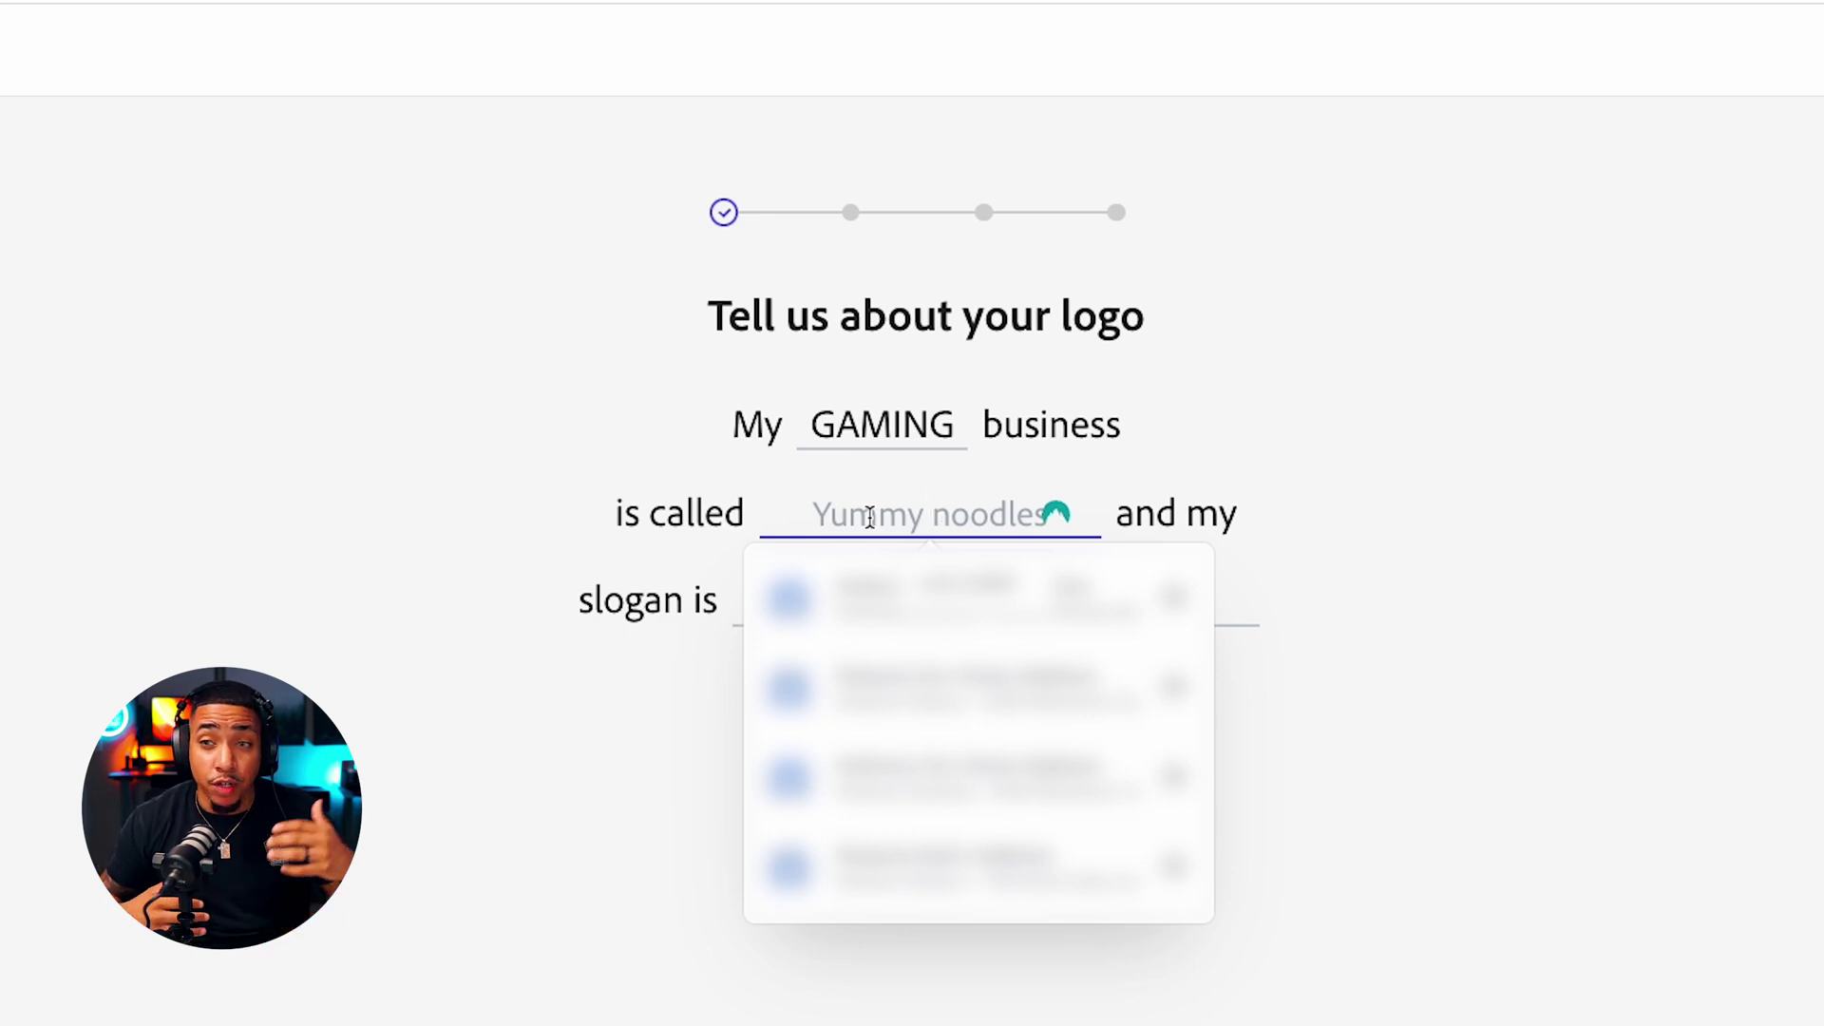
{"action": "type", "text": "L"}
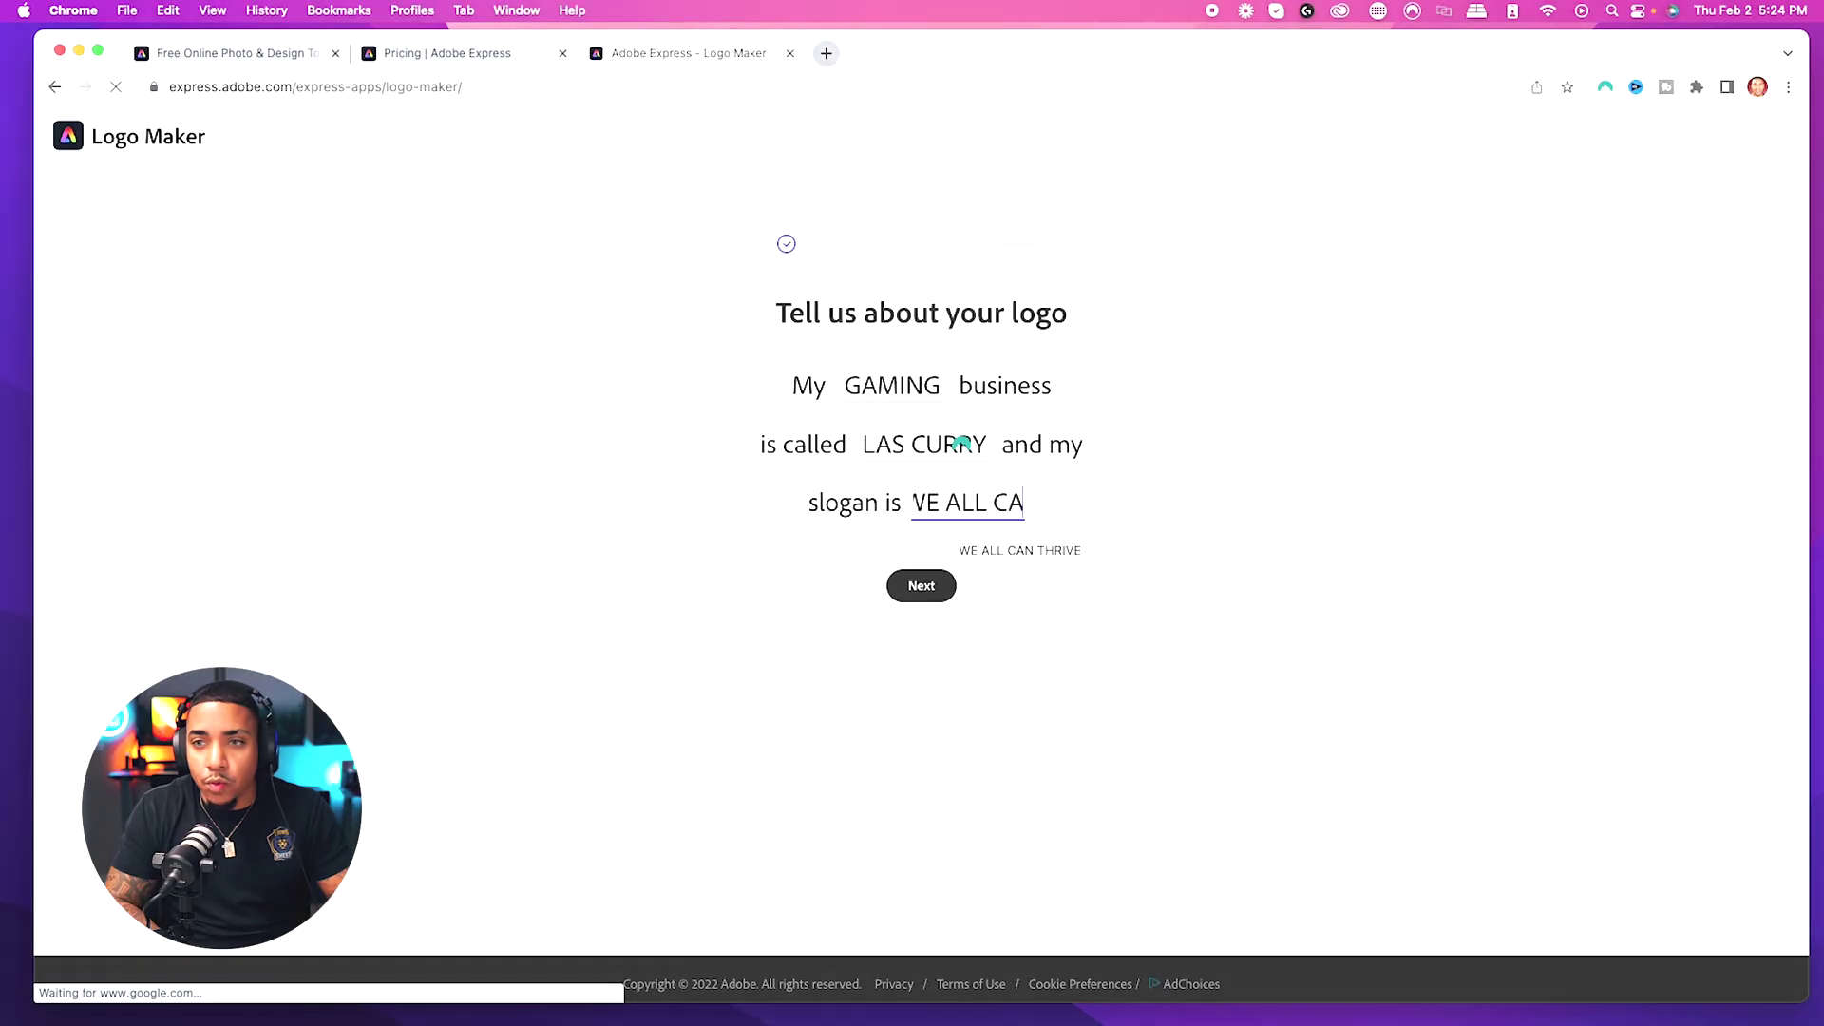
{"action": "type", "text": "N THRIVE"}
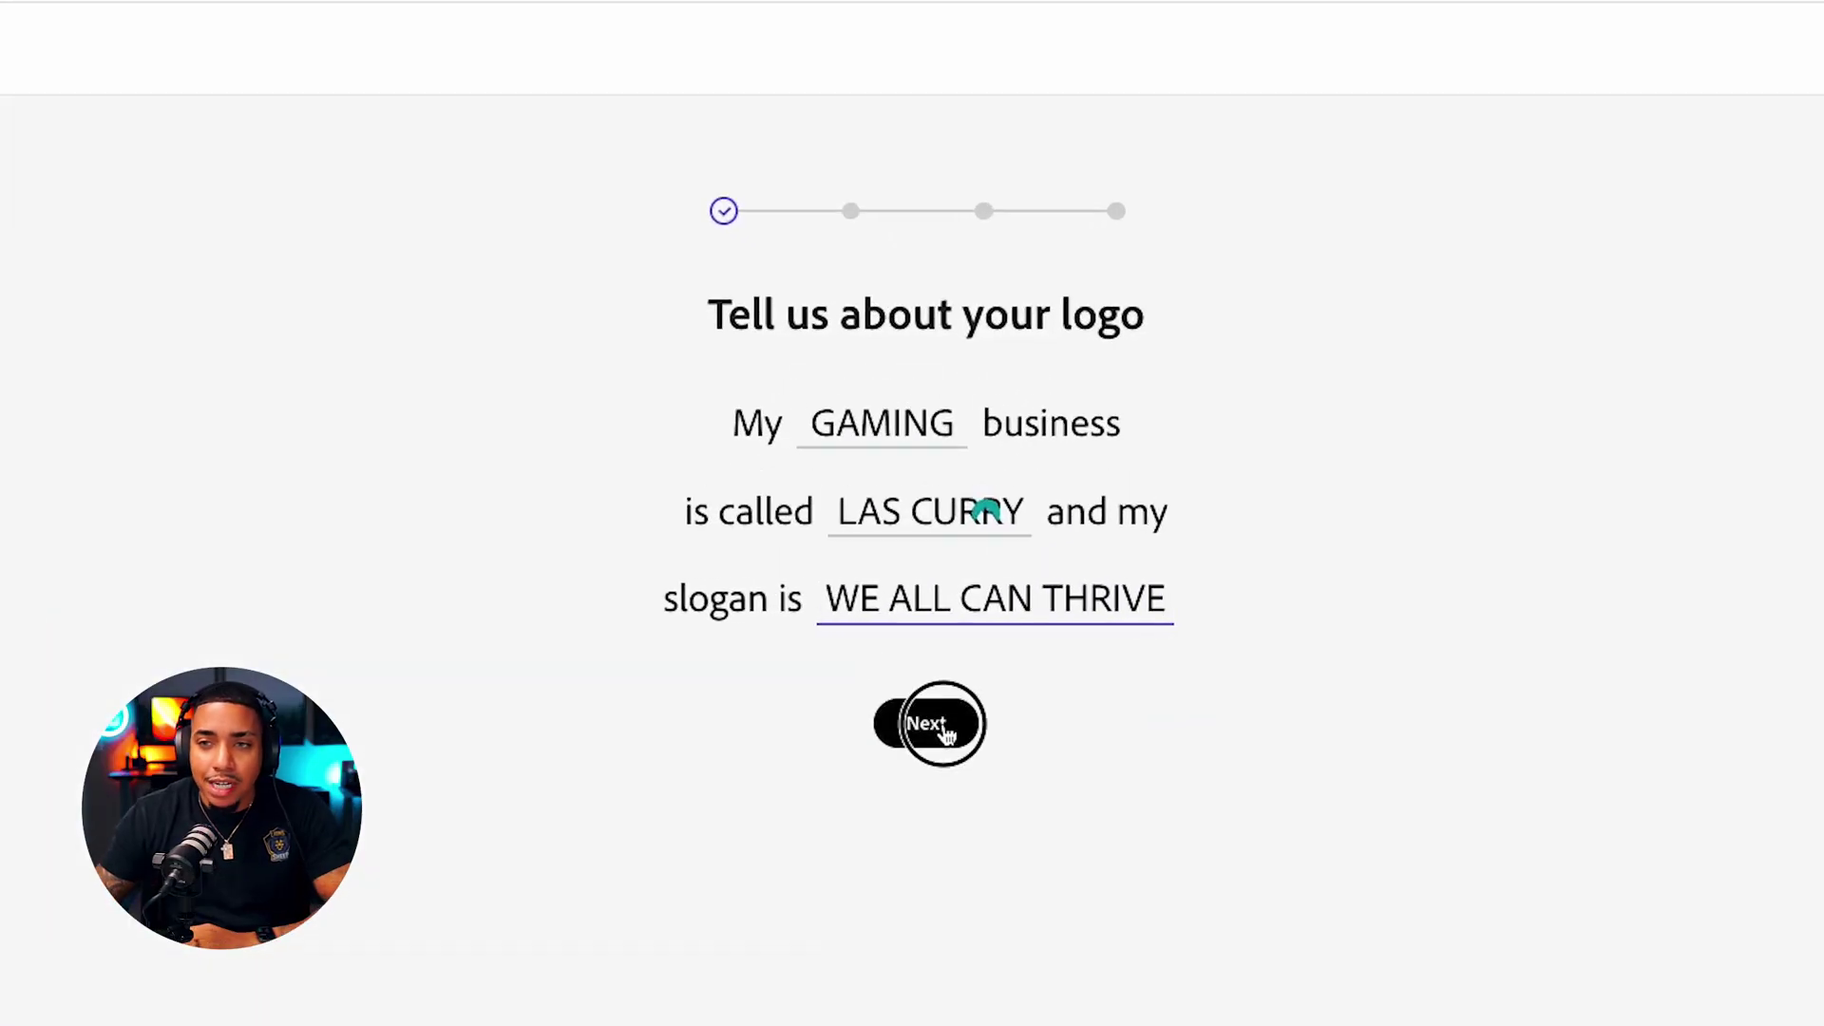
{"action": "left_click", "coordinate": [940, 727]}
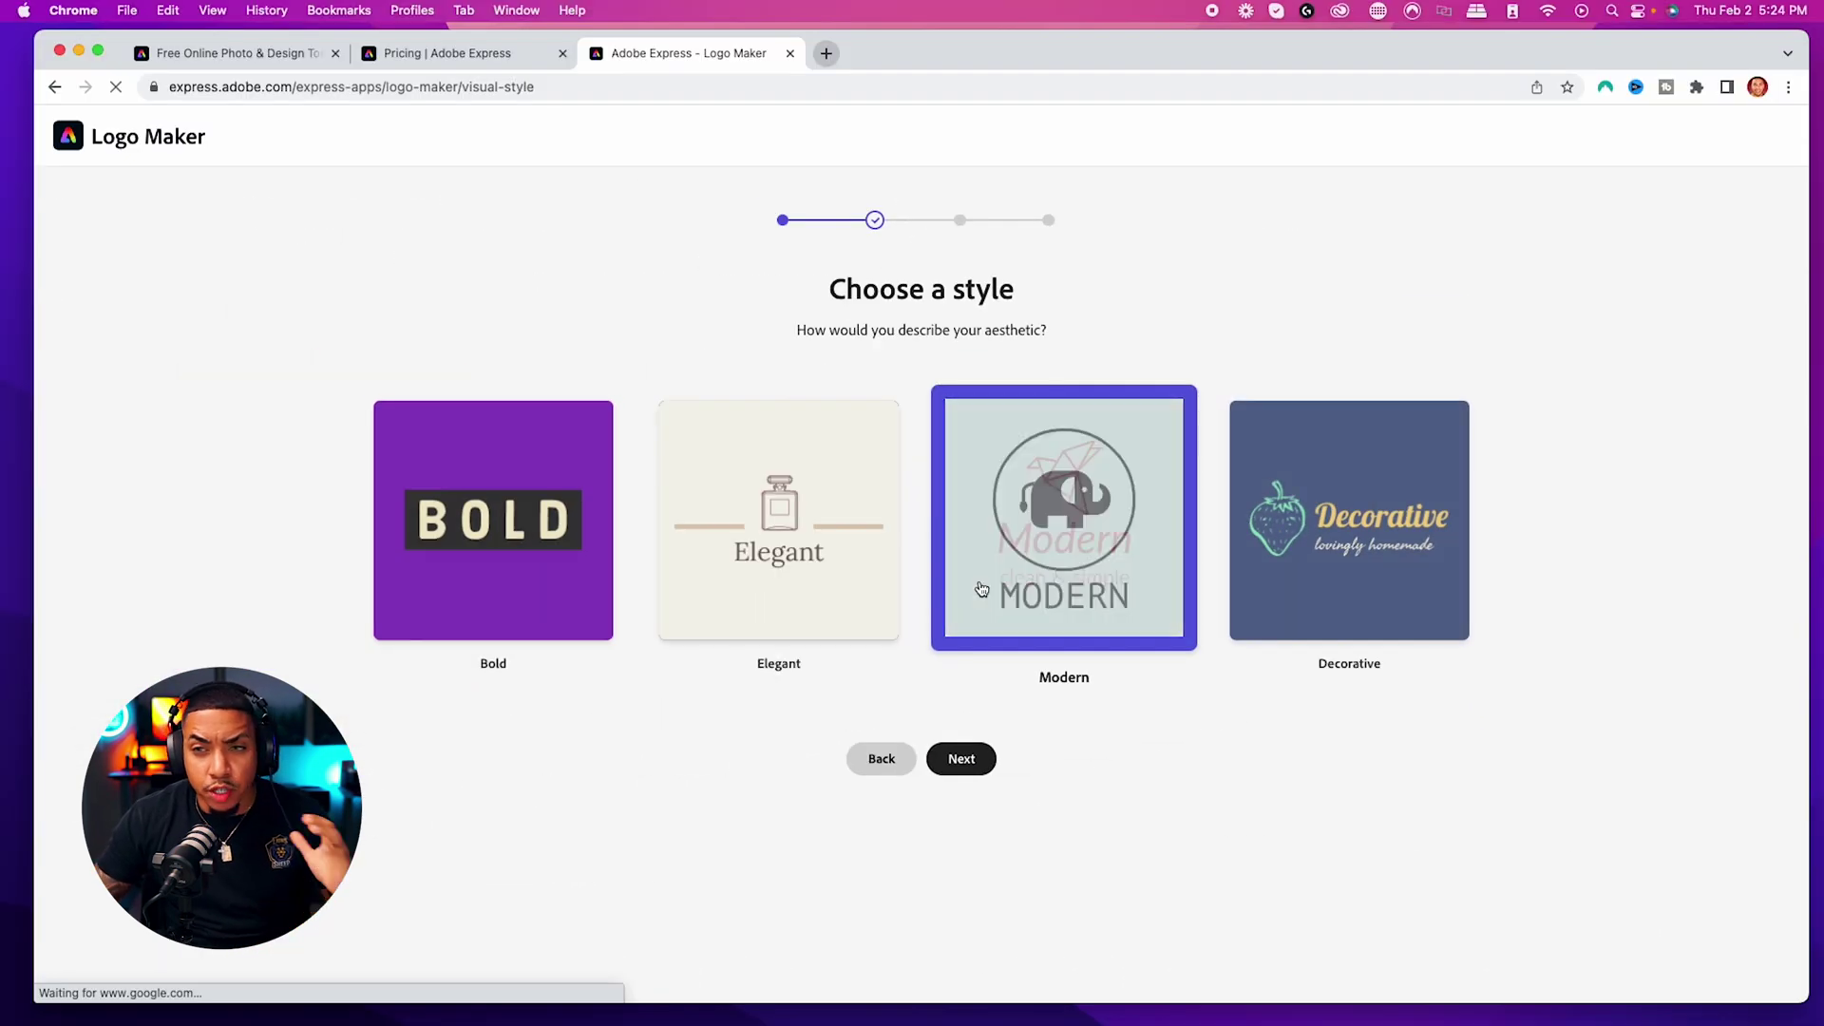
Step: Accept the style, search icons for MASCOT and pick the snarling bear head to generate logos
{"action": "left_click", "coordinate": [961, 765]}
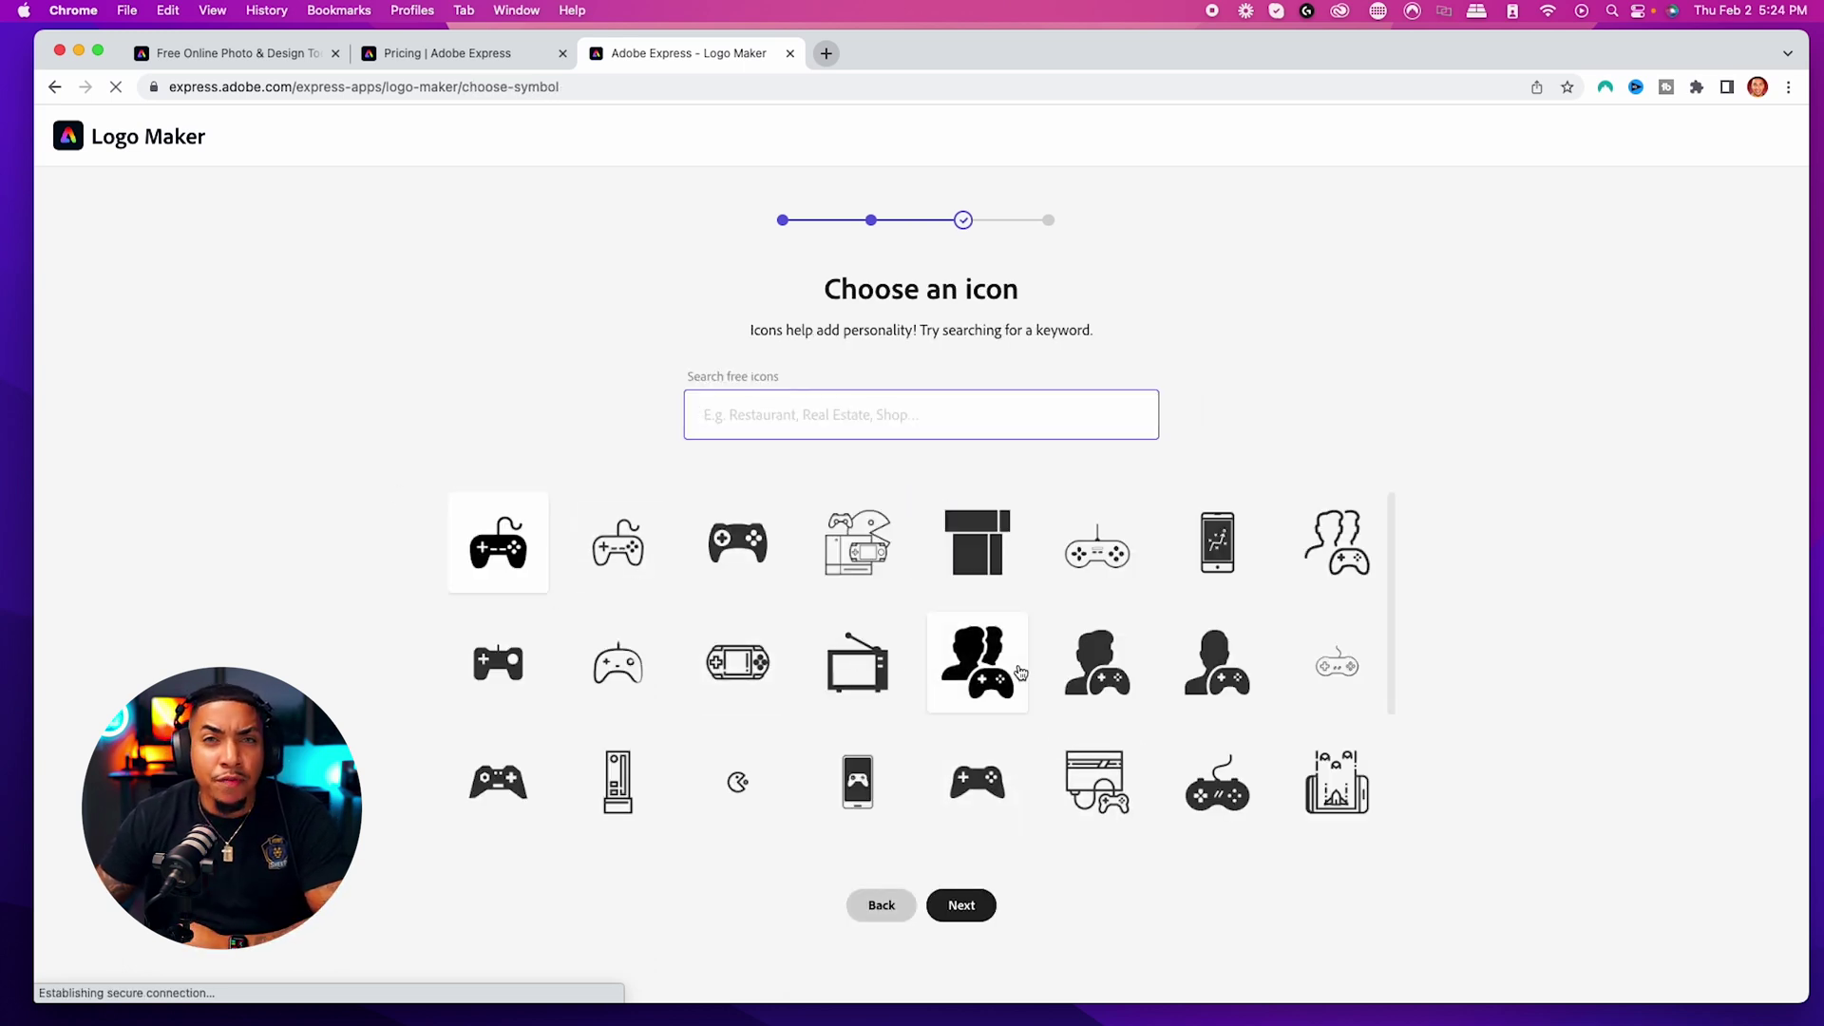
{"action": "scroll", "coordinate": [1019, 672], "scroll_direction": "down", "scroll_amount": 20}
{"action": "scroll", "coordinate": [925, 676], "scroll_direction": "down", "scroll_amount": 10}
{"action": "left_click", "coordinate": [753, 403]}
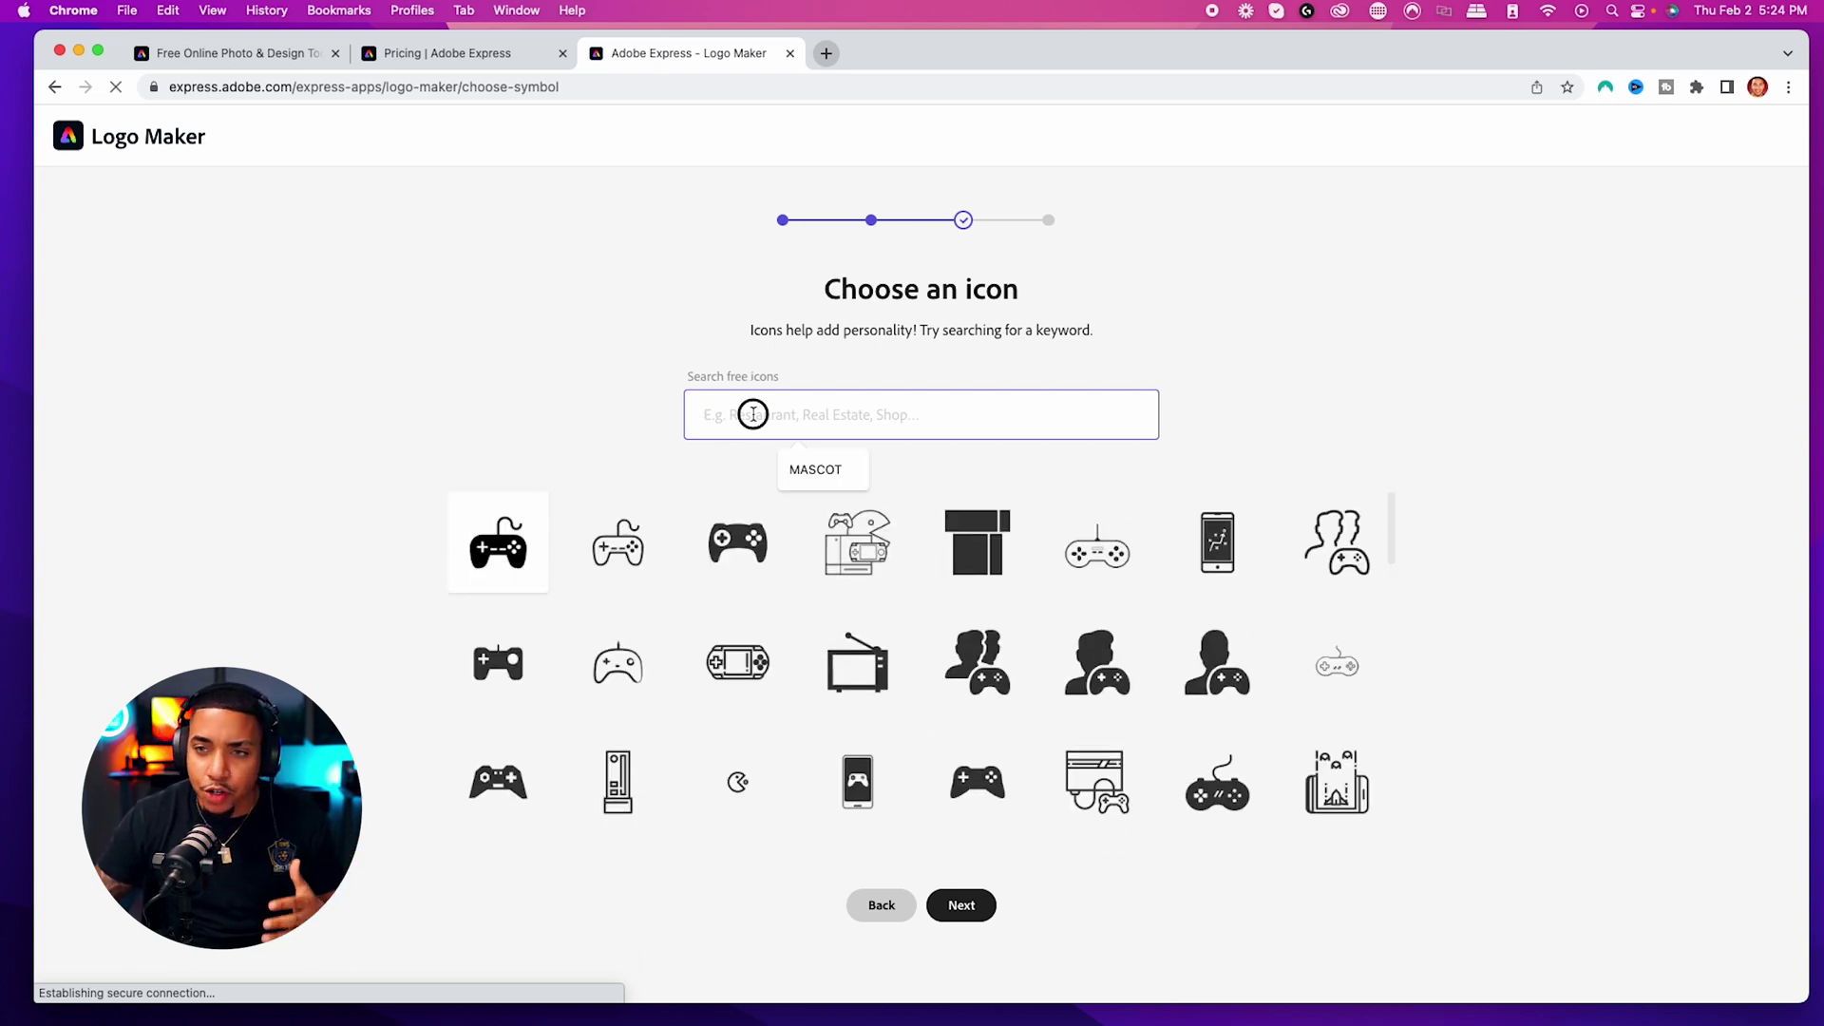
{"action": "type", "text": "MASCOT"}
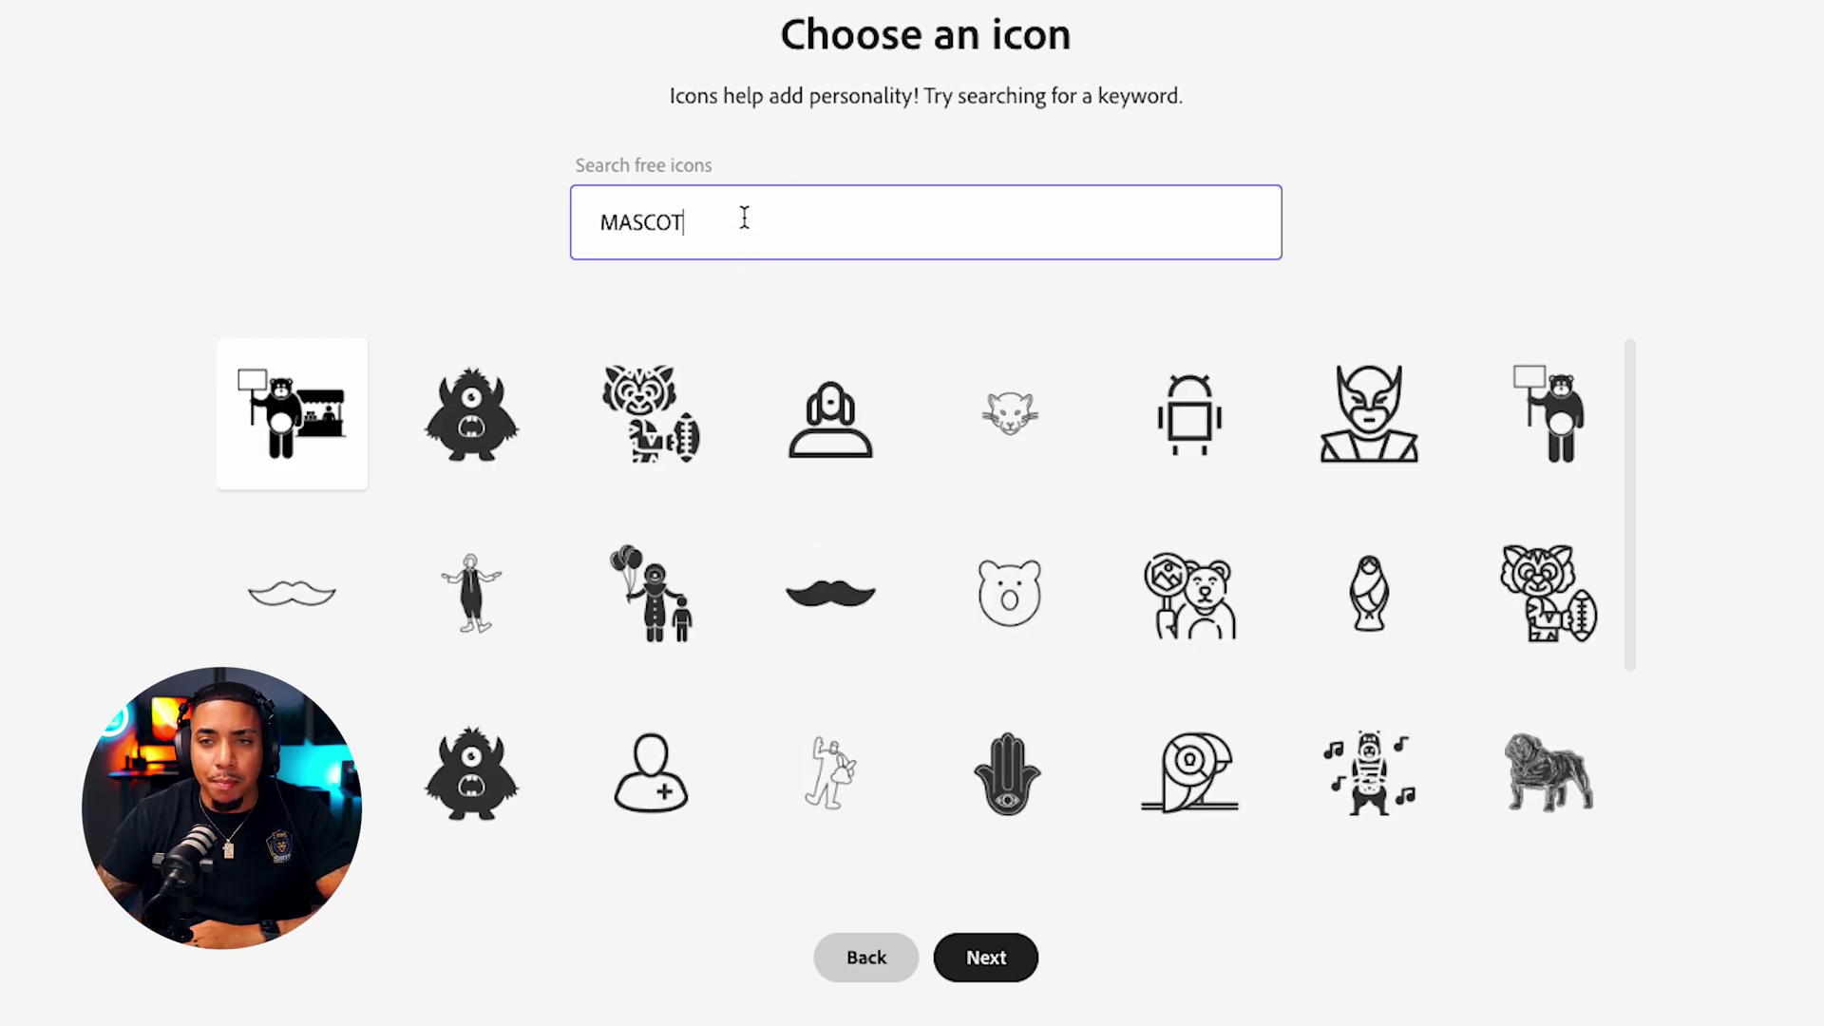
{"action": "scroll", "coordinate": [812, 562], "scroll_direction": "down", "scroll_amount": 10}
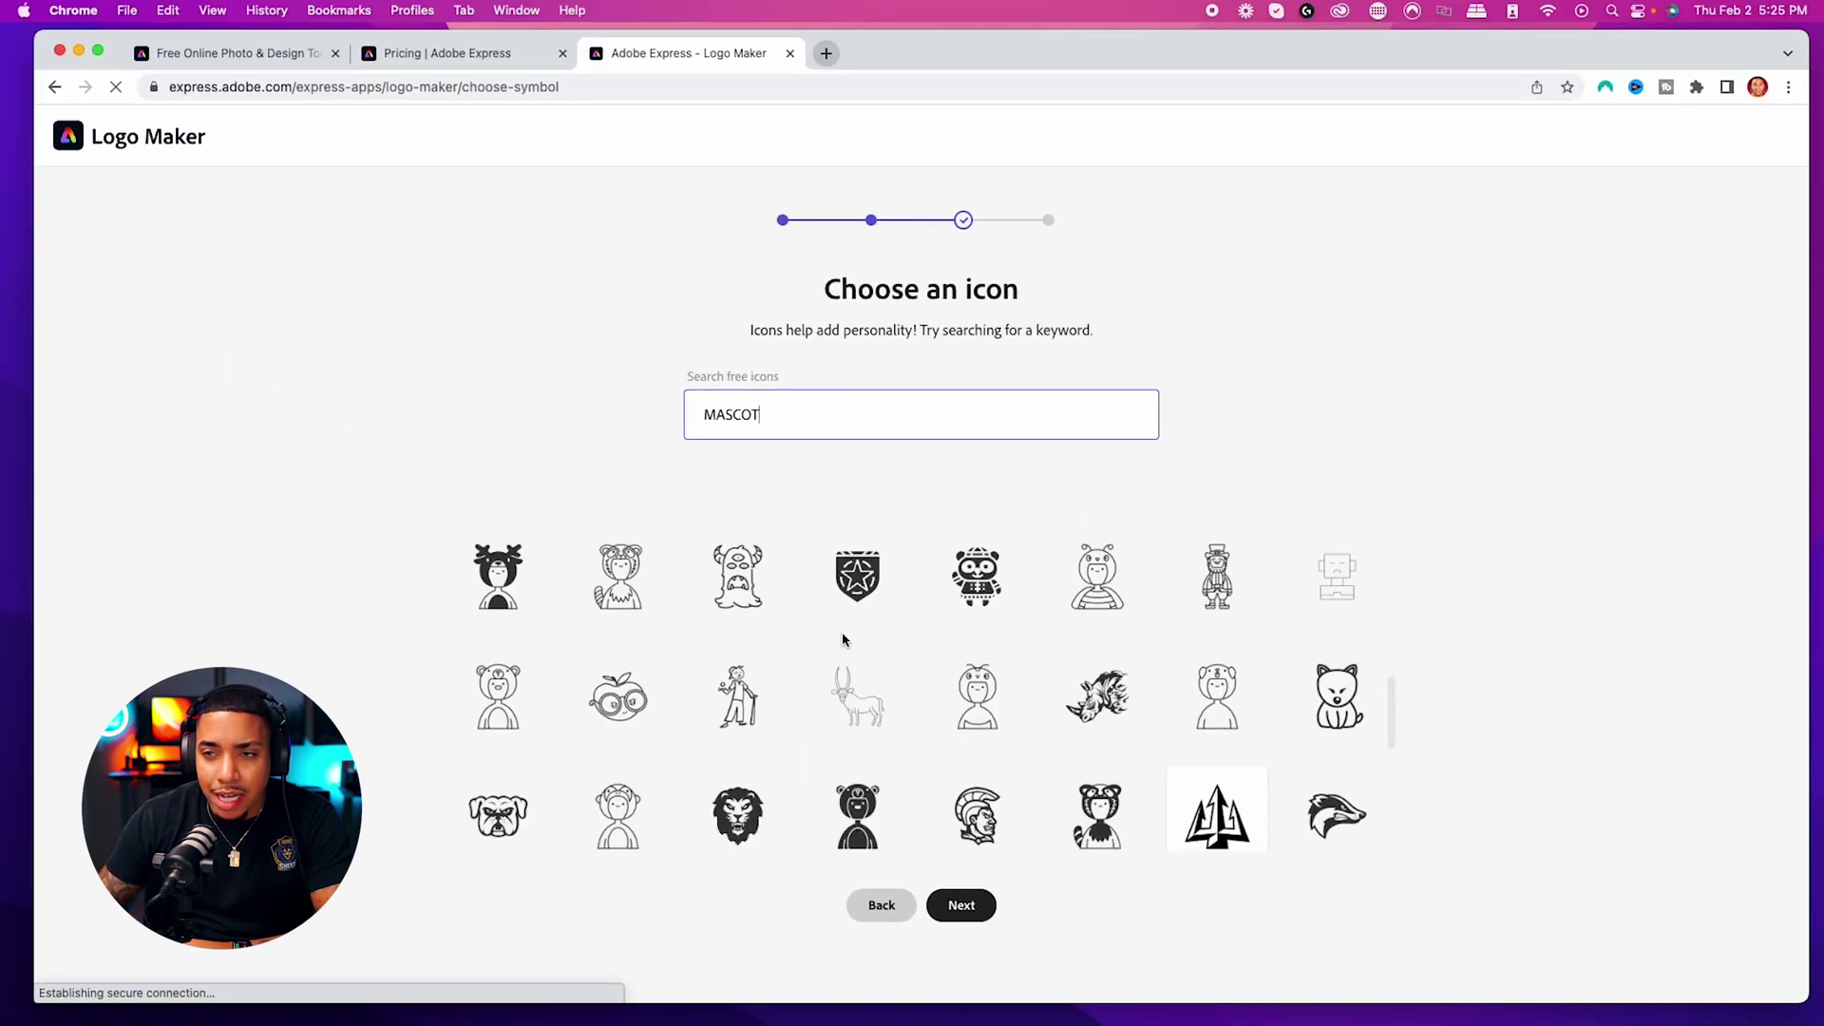
{"action": "scroll", "coordinate": [844, 641], "scroll_direction": "down", "scroll_amount": 8}
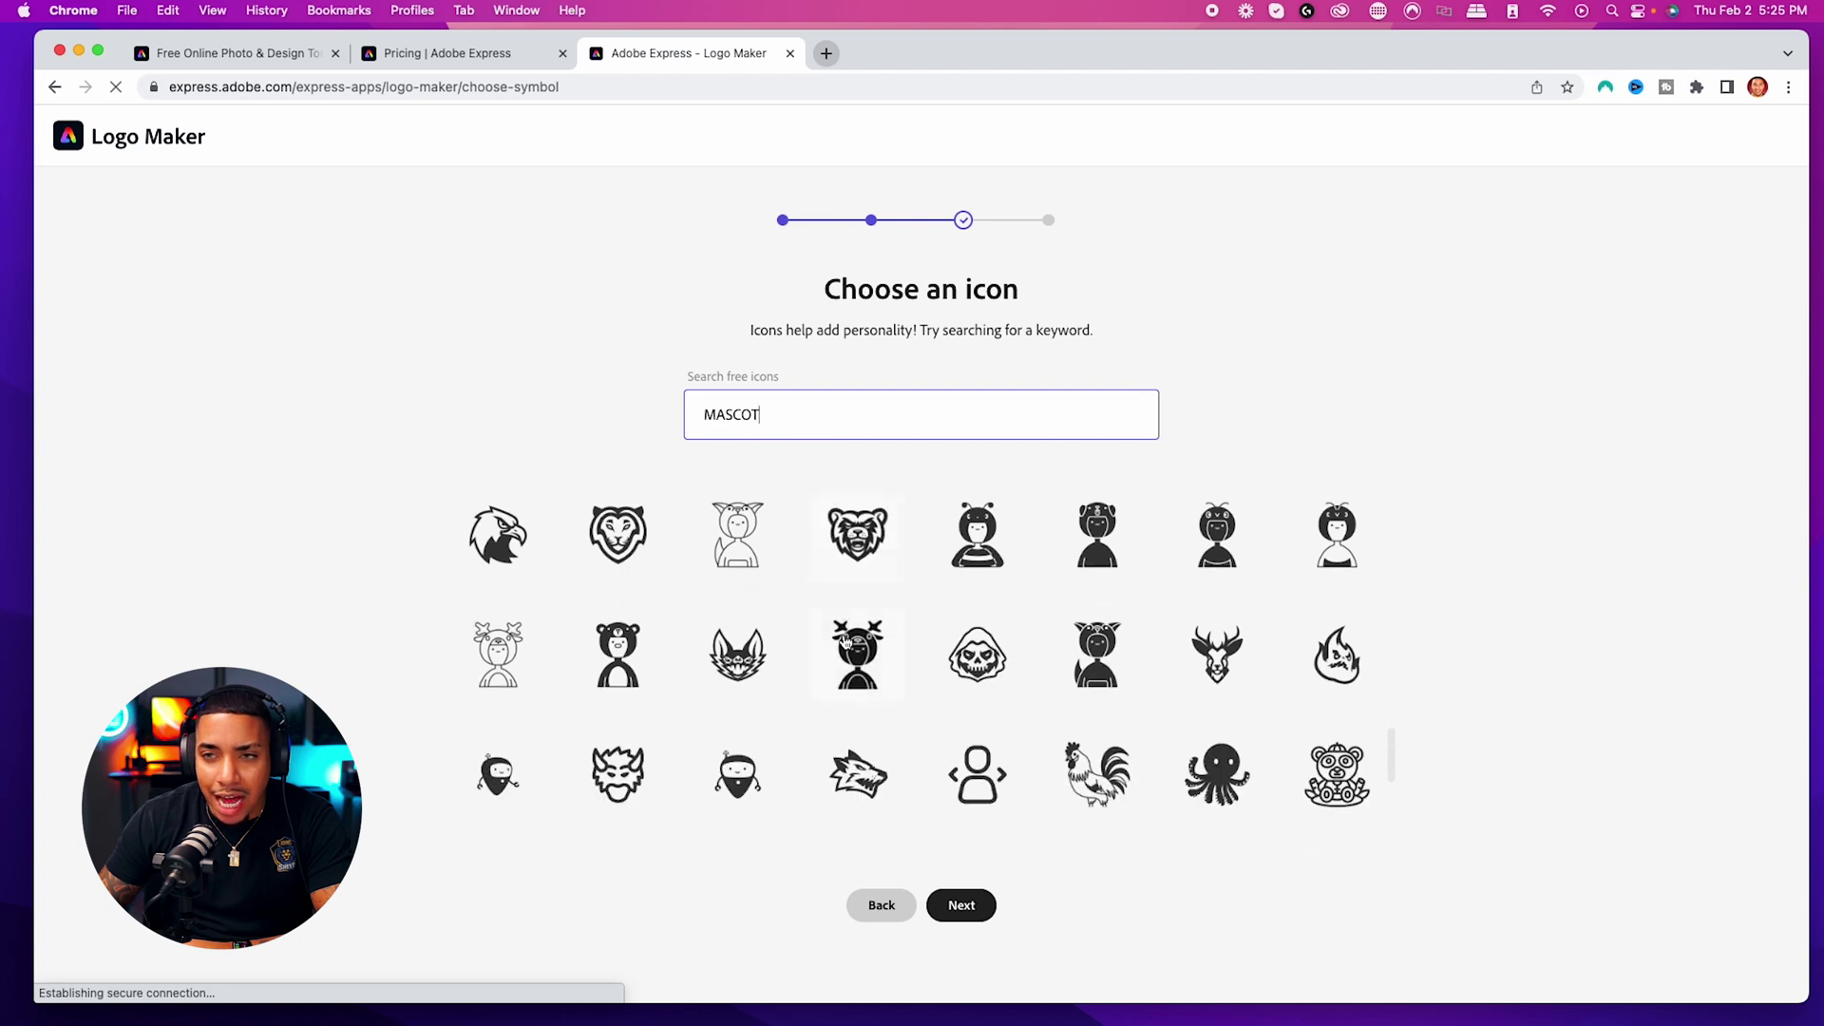
{"action": "scroll", "coordinate": [773, 652], "scroll_direction": "up", "scroll_amount": 5}
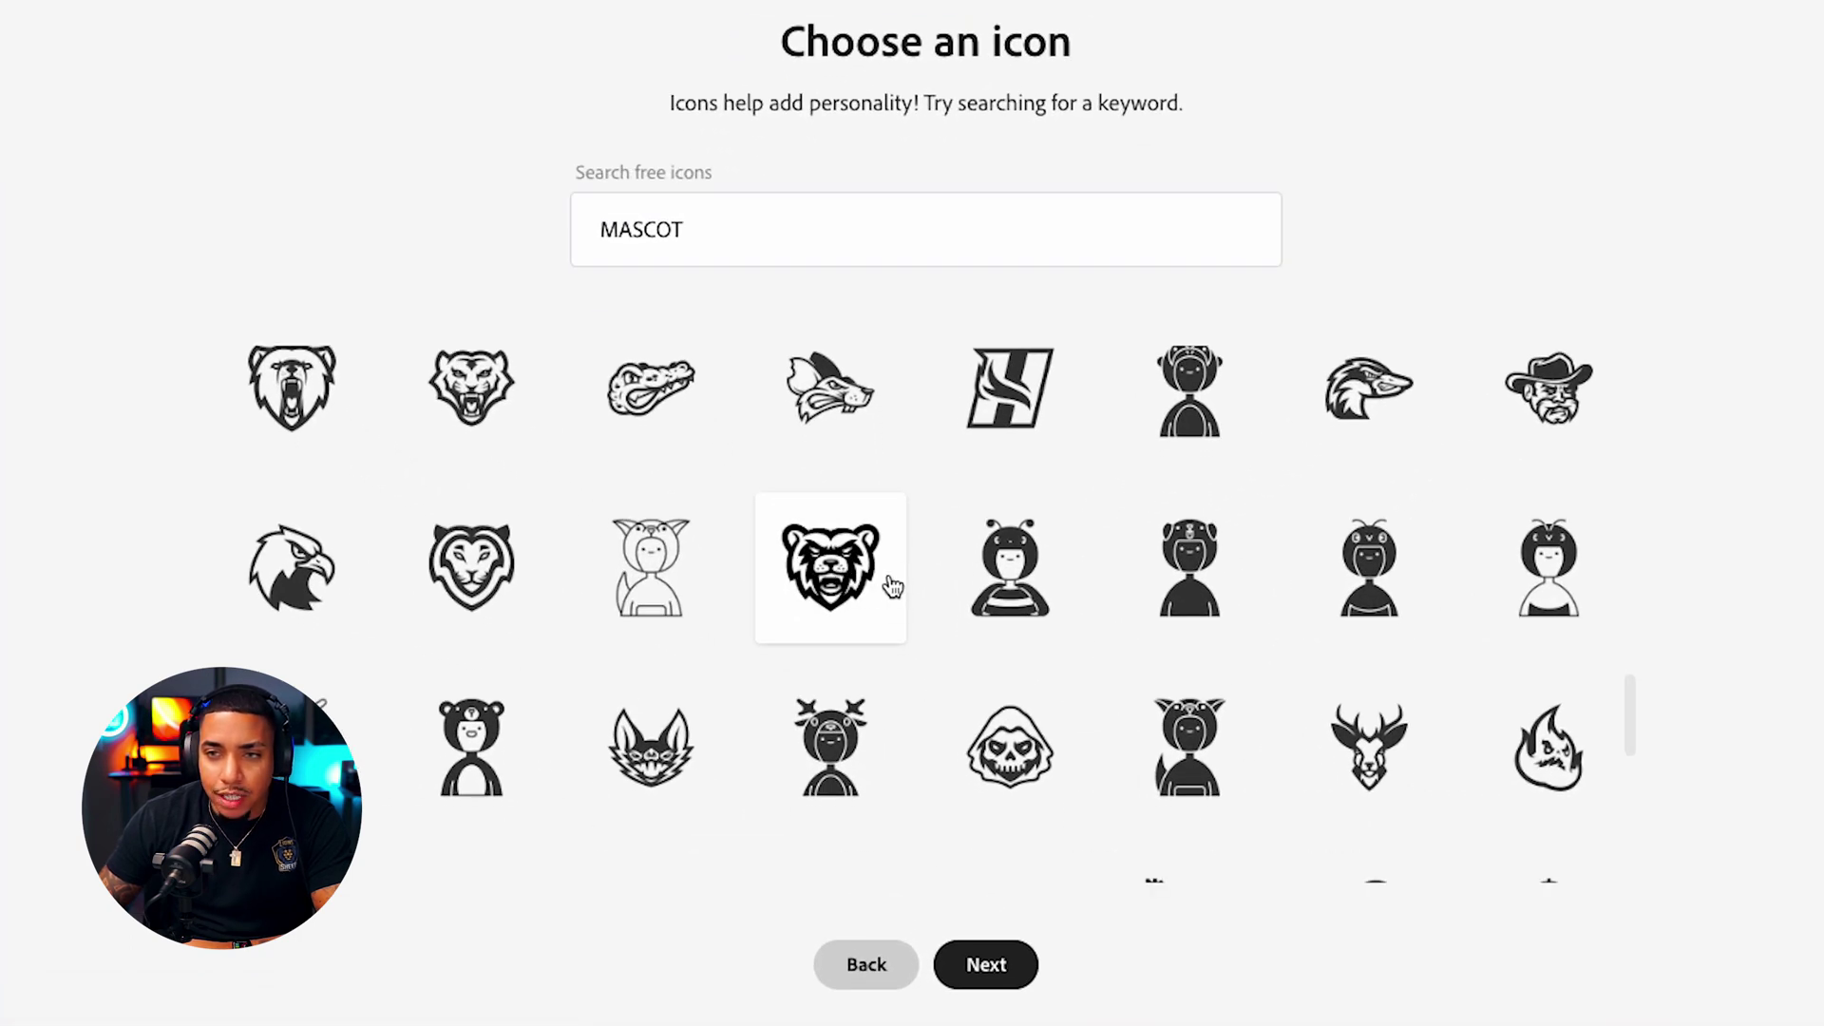
{"action": "left_click", "coordinate": [1005, 966]}
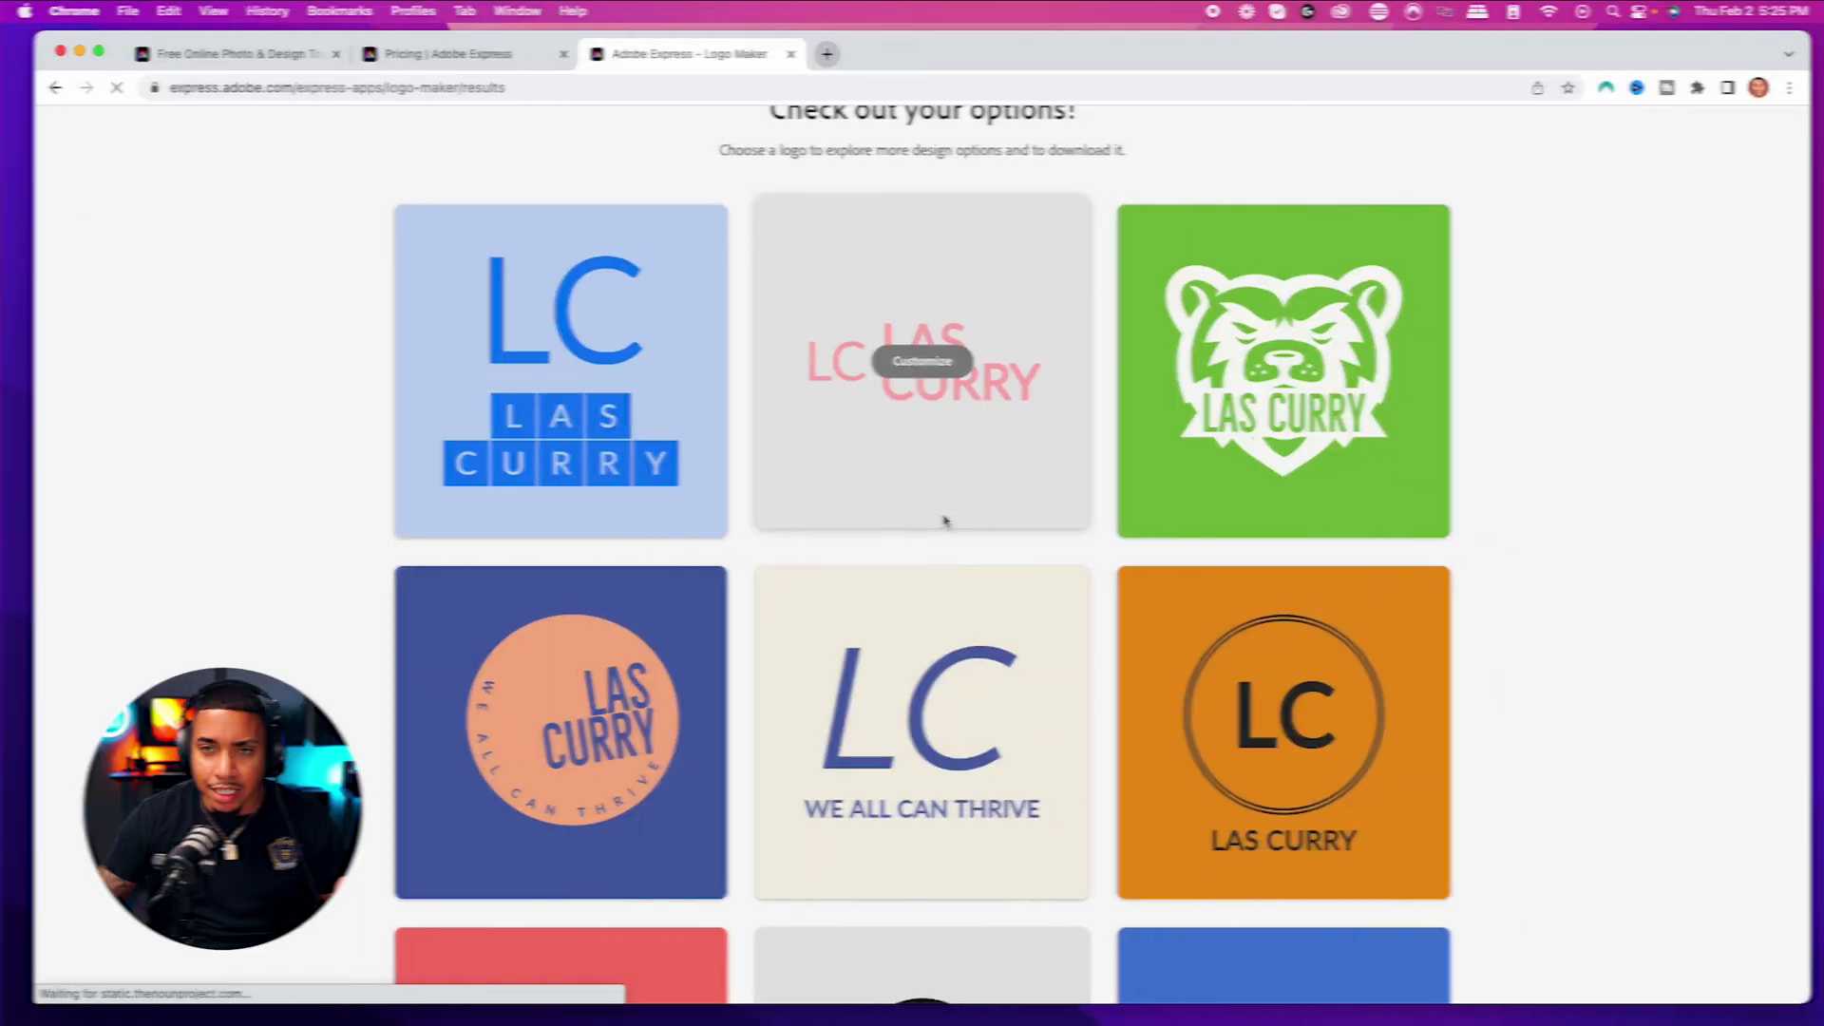
Step: Choose the pink logo tile showing the white bear head inside a circle
{"action": "scroll", "coordinate": [1201, 407], "scroll_direction": "down", "scroll_amount": 2}
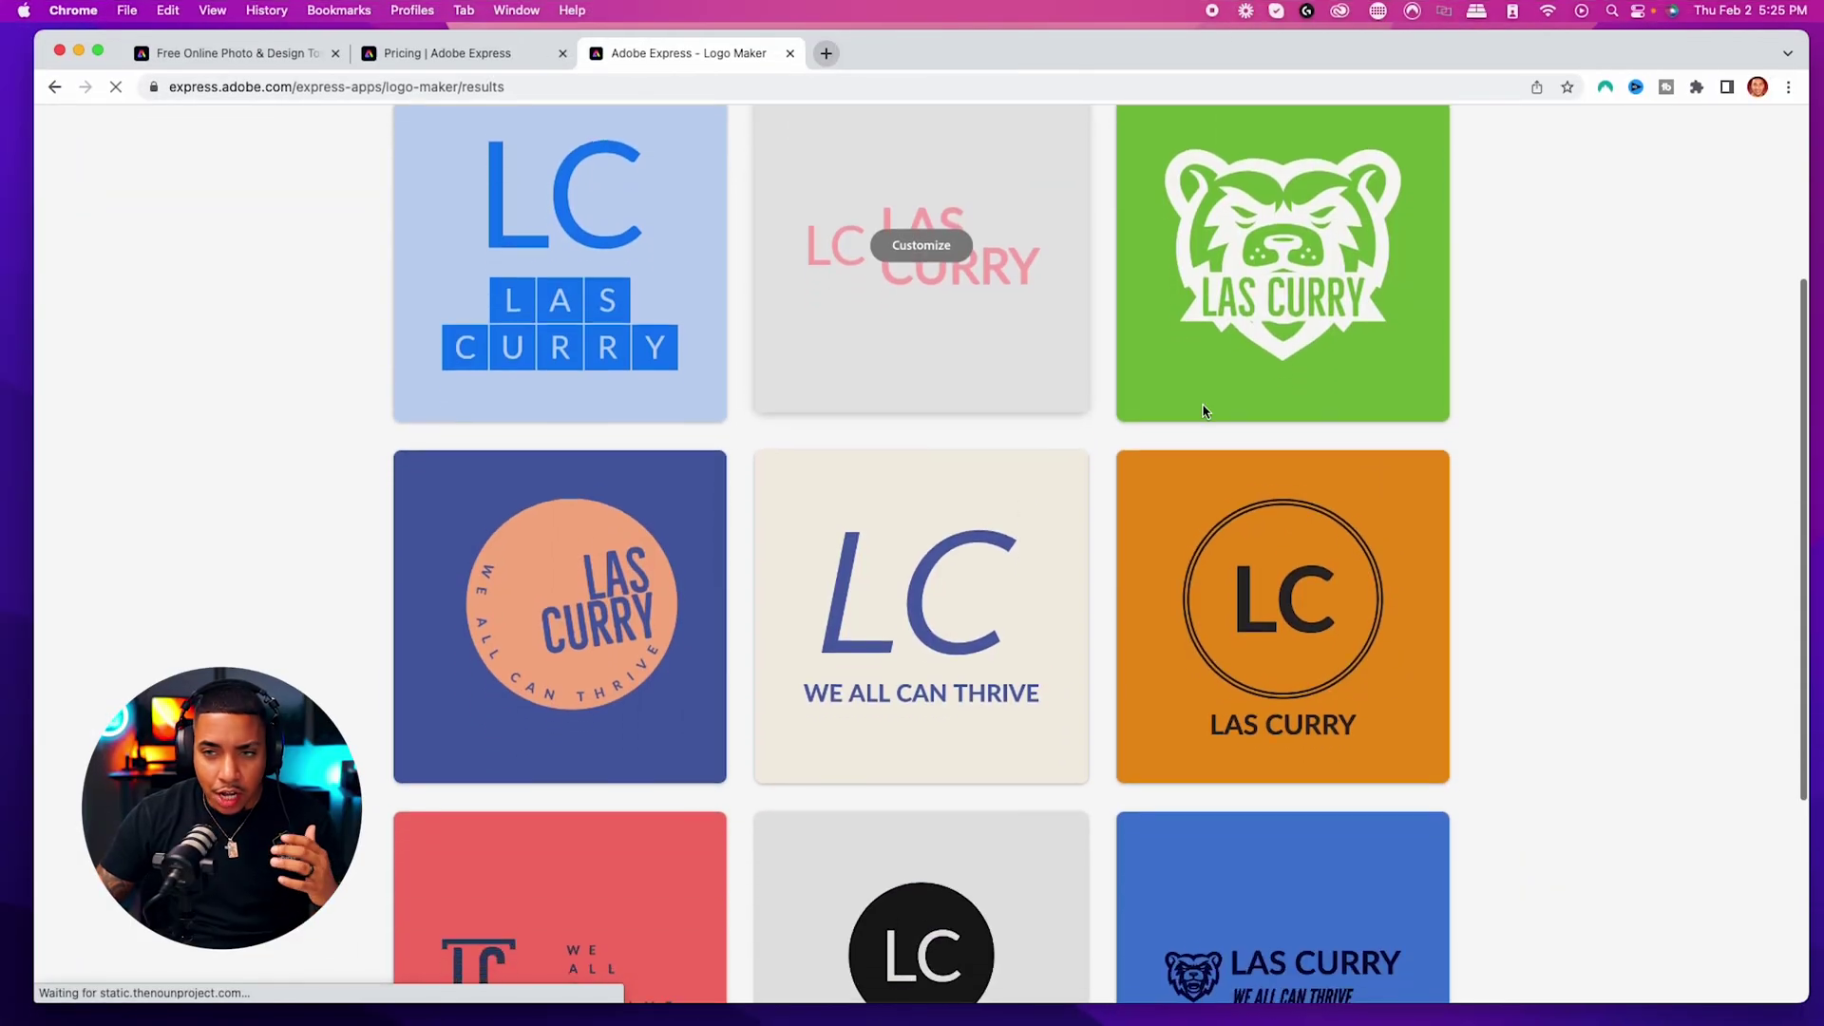
{"action": "scroll", "coordinate": [1334, 499], "scroll_direction": "down", "scroll_amount": 8}
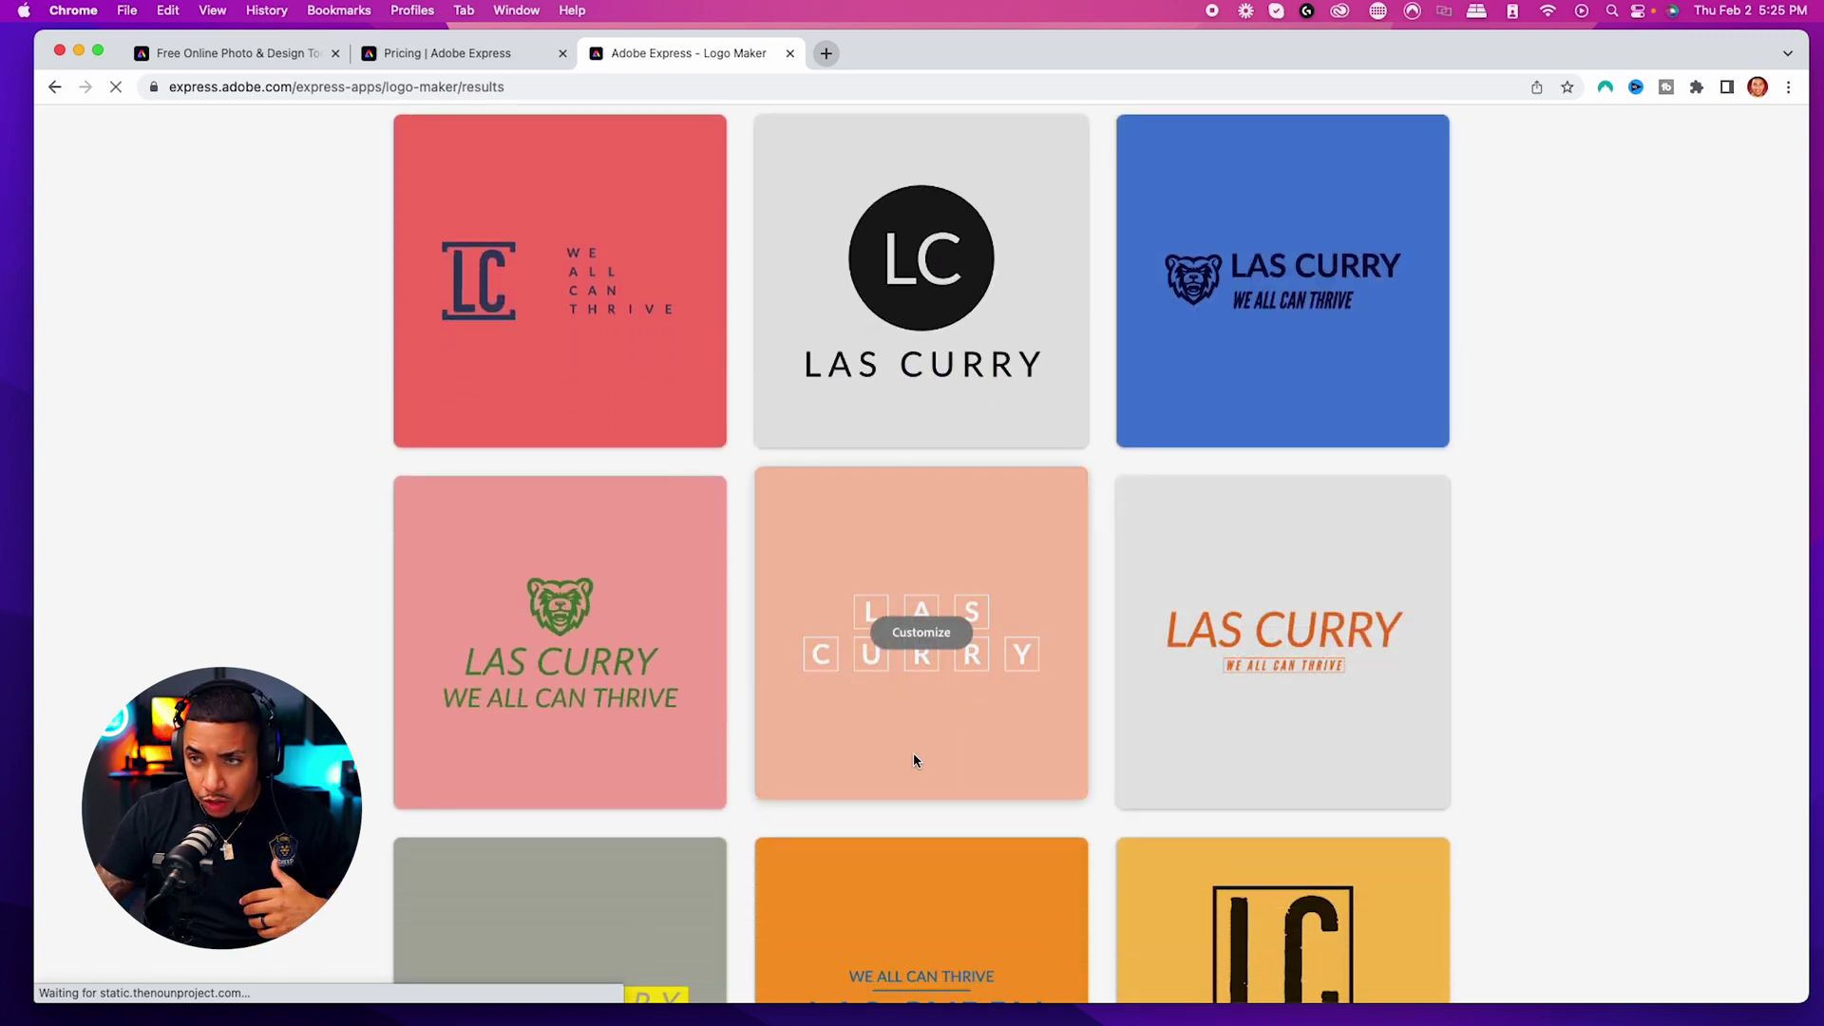
{"action": "scroll", "coordinate": [914, 752], "scroll_direction": "down", "scroll_amount": 5}
{"action": "scroll", "coordinate": [916, 761], "scroll_direction": "down", "scroll_amount": 10}
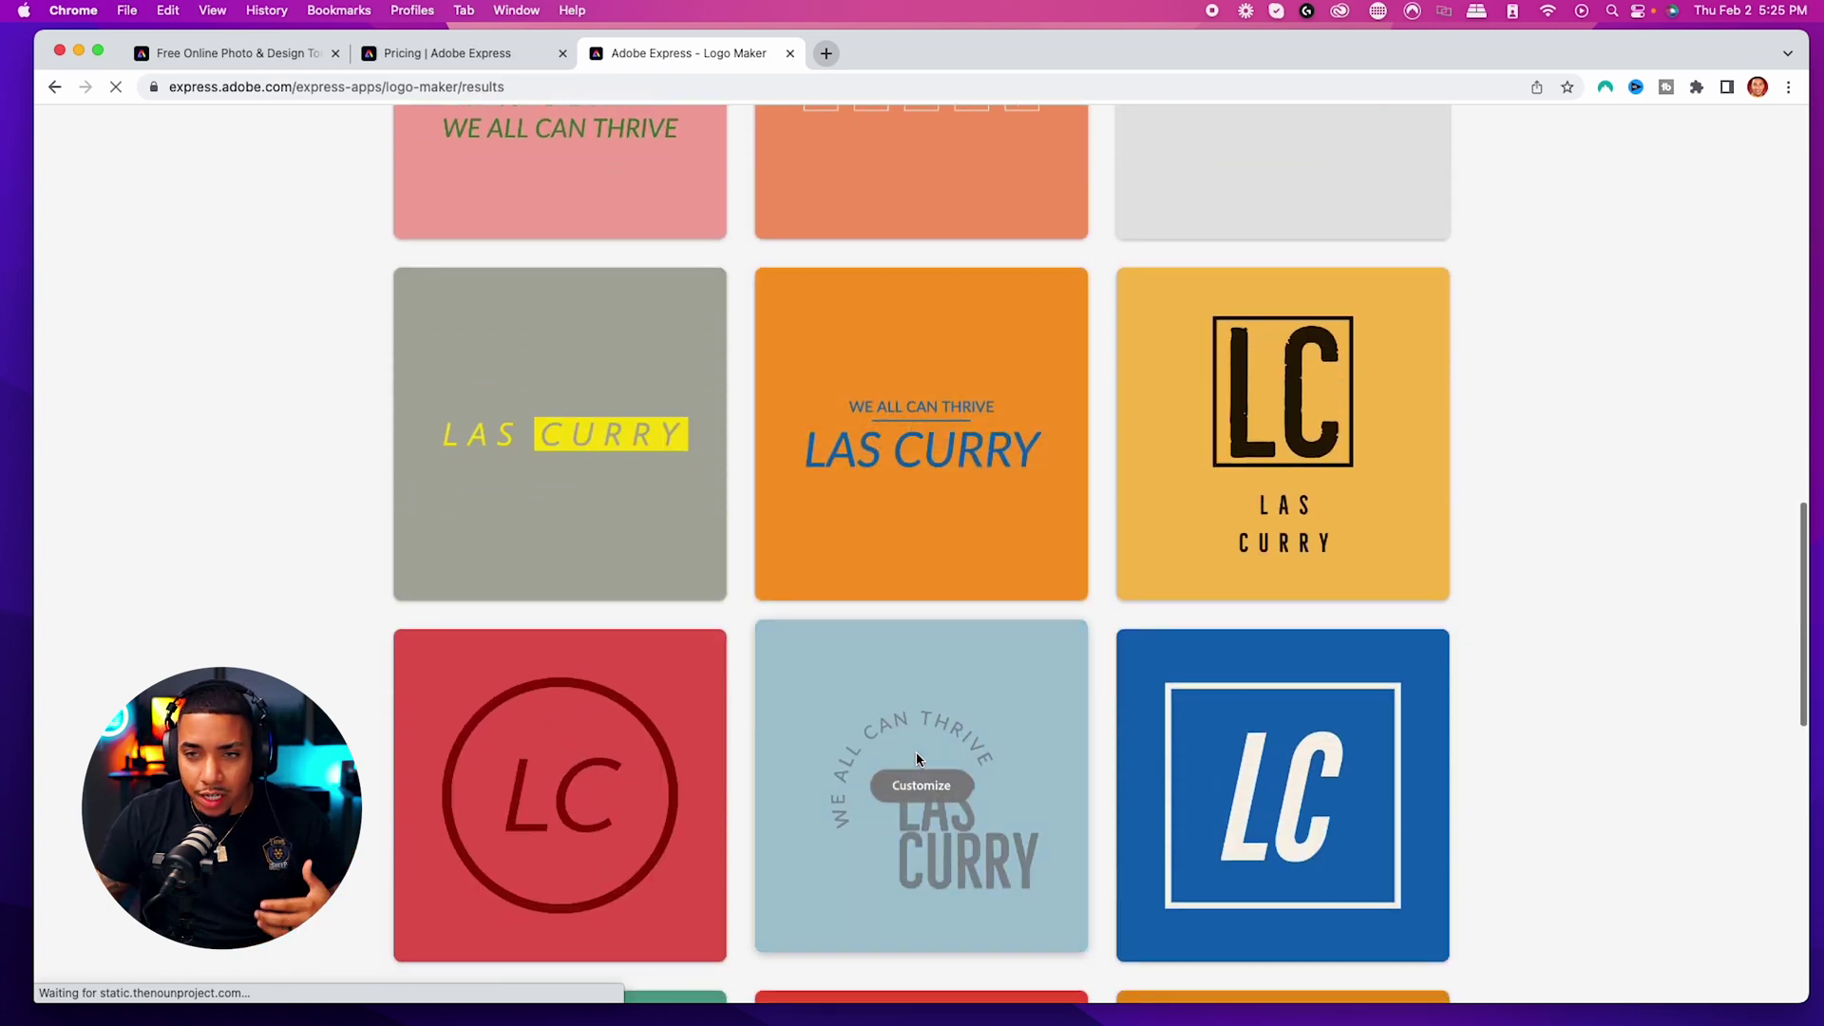
{"action": "scroll", "coordinate": [941, 760], "scroll_direction": "down", "scroll_amount": 1}
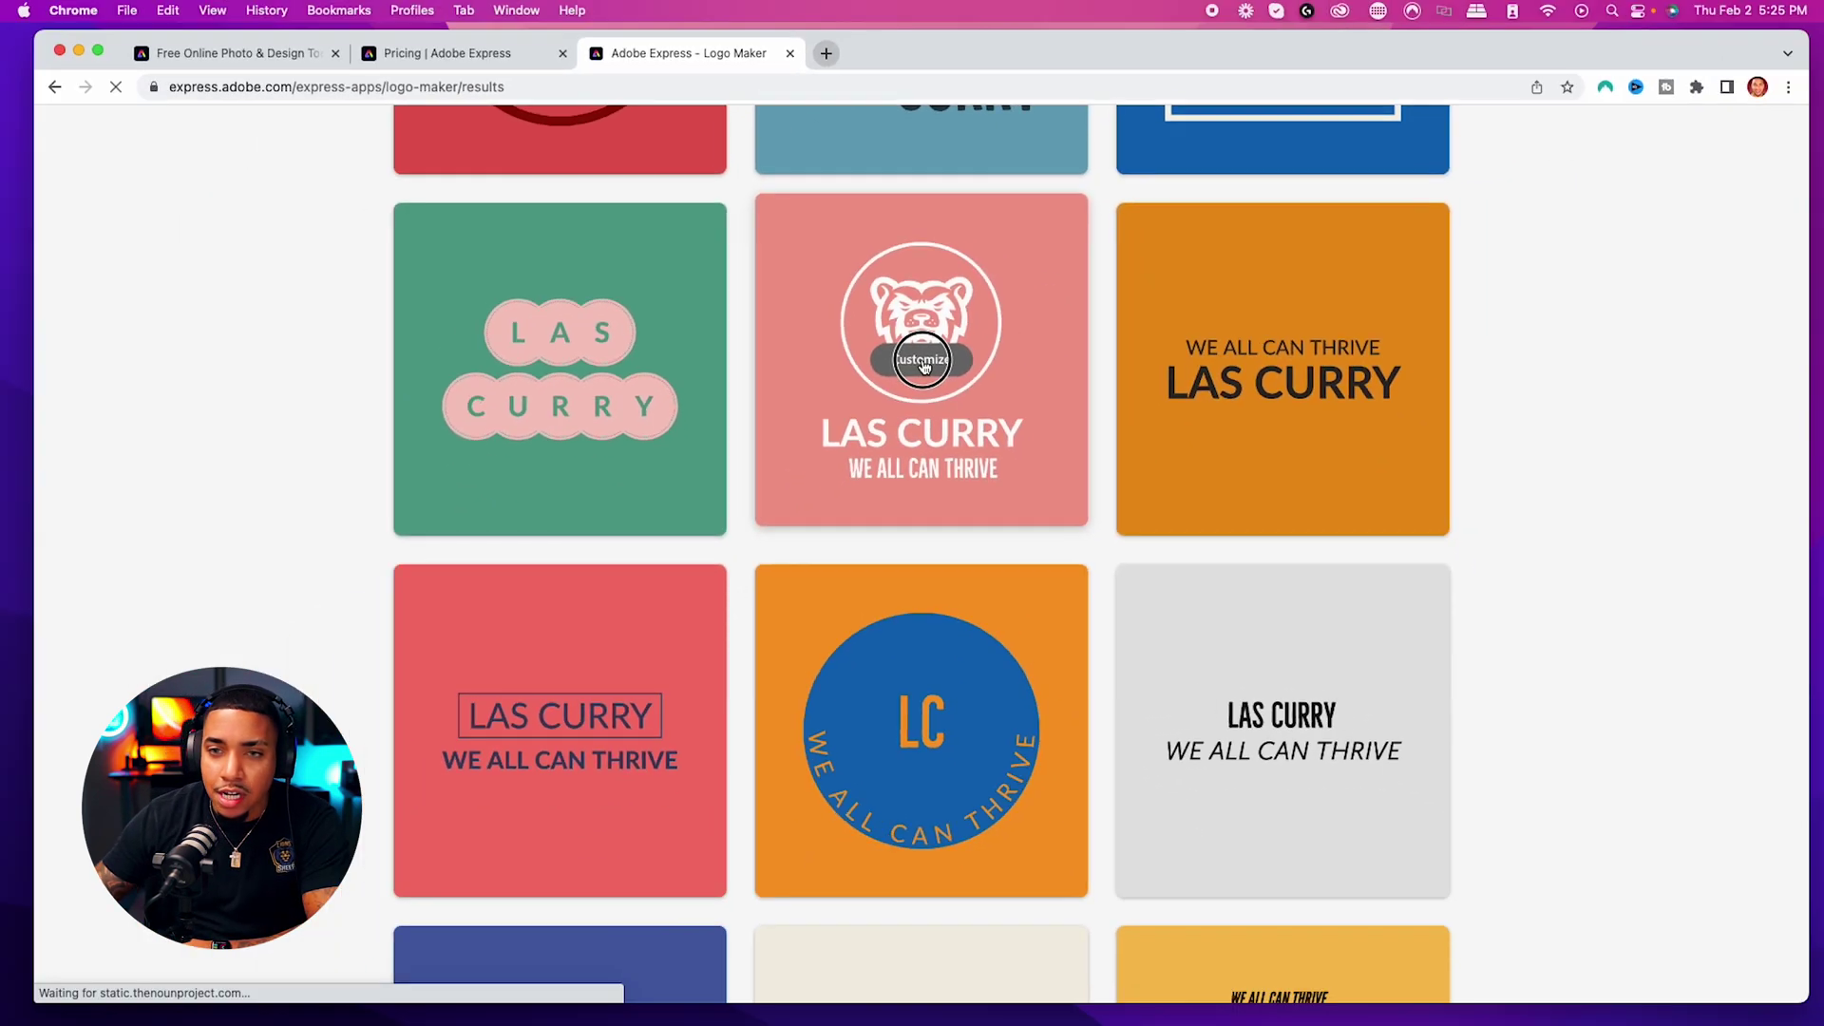
{"action": "left_click", "coordinate": [922, 385]}
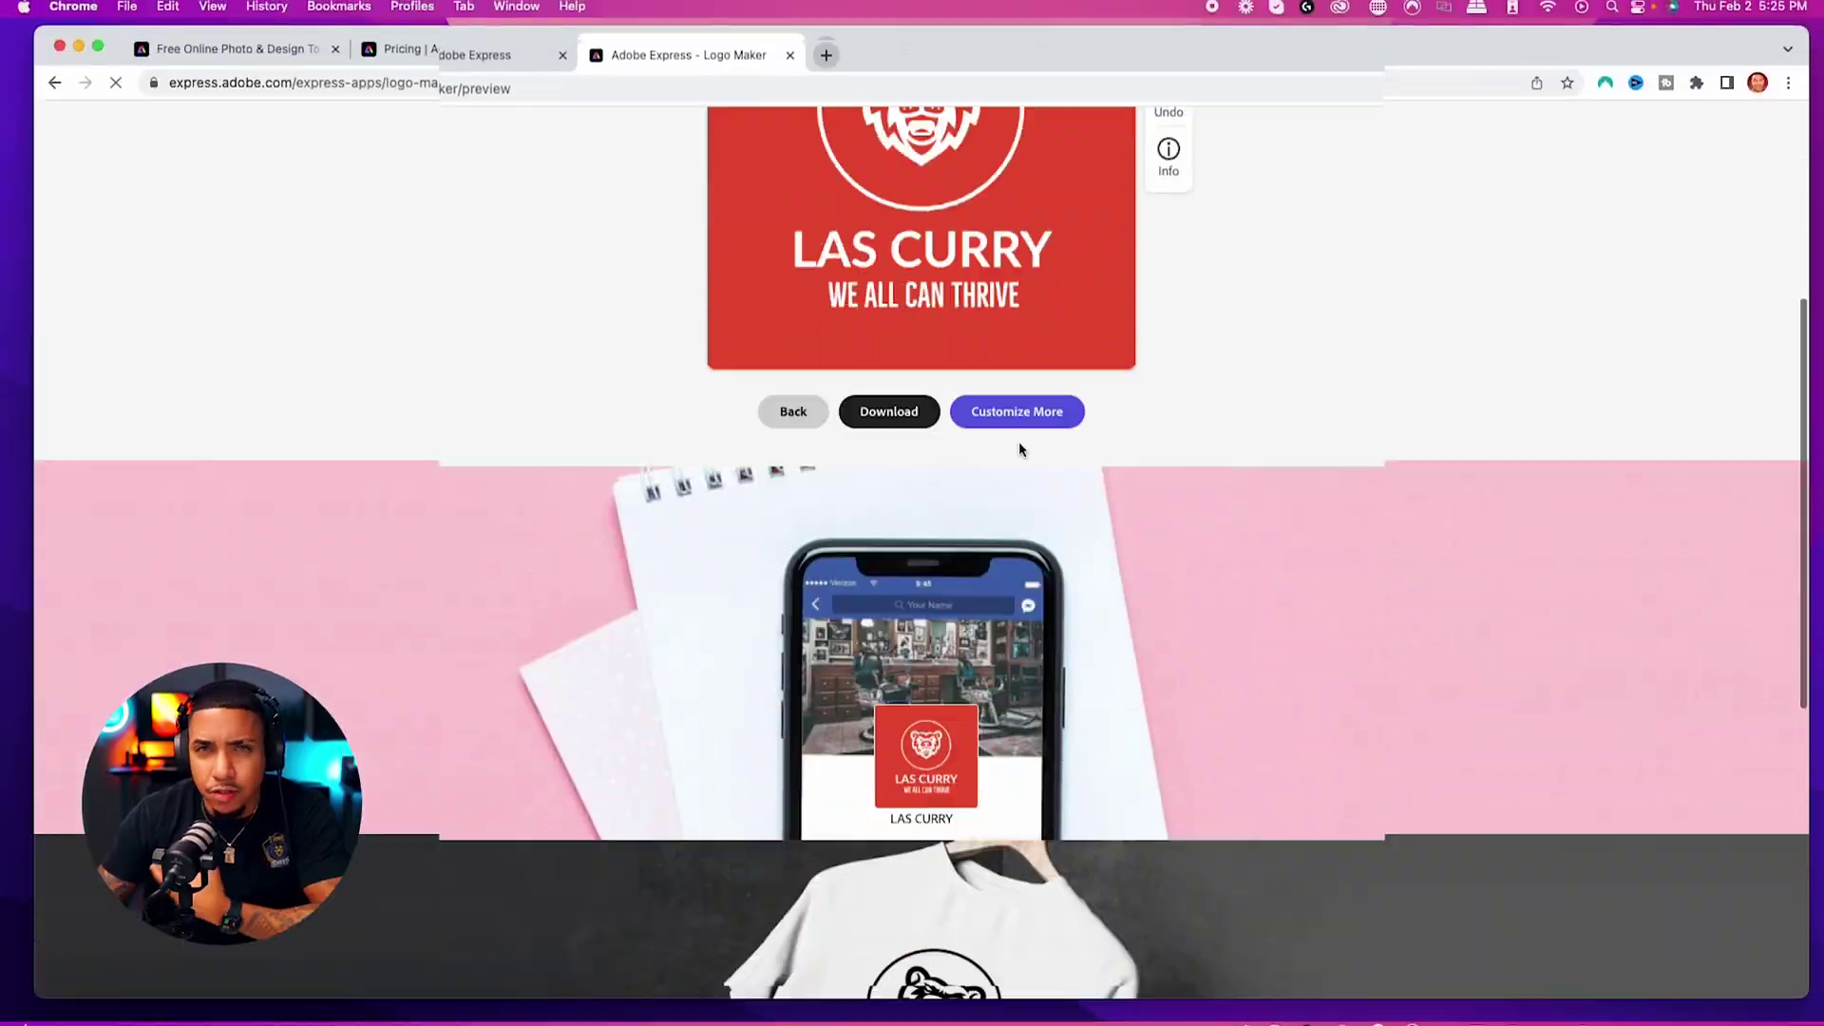
{"action": "scroll", "coordinate": [1016, 441], "scroll_direction": "down", "scroll_amount": 3}
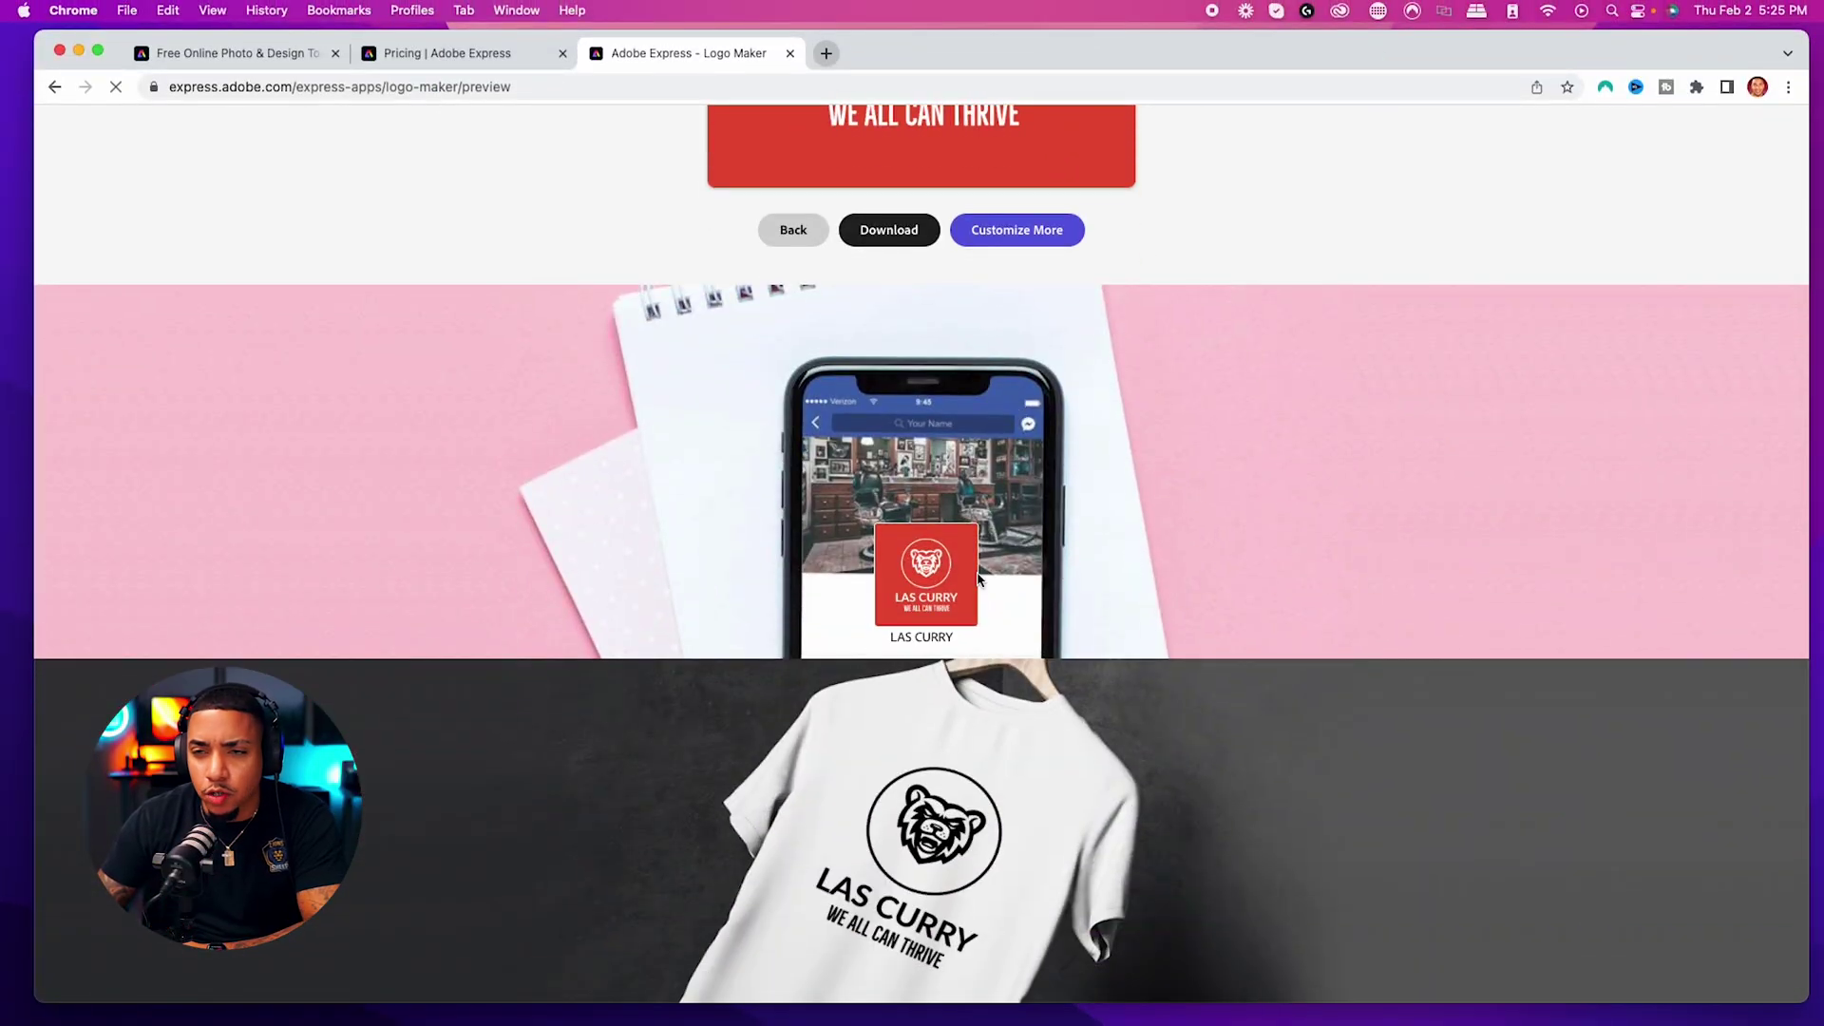
{"action": "scroll", "coordinate": [955, 609], "scroll_direction": "down", "scroll_amount": 1}
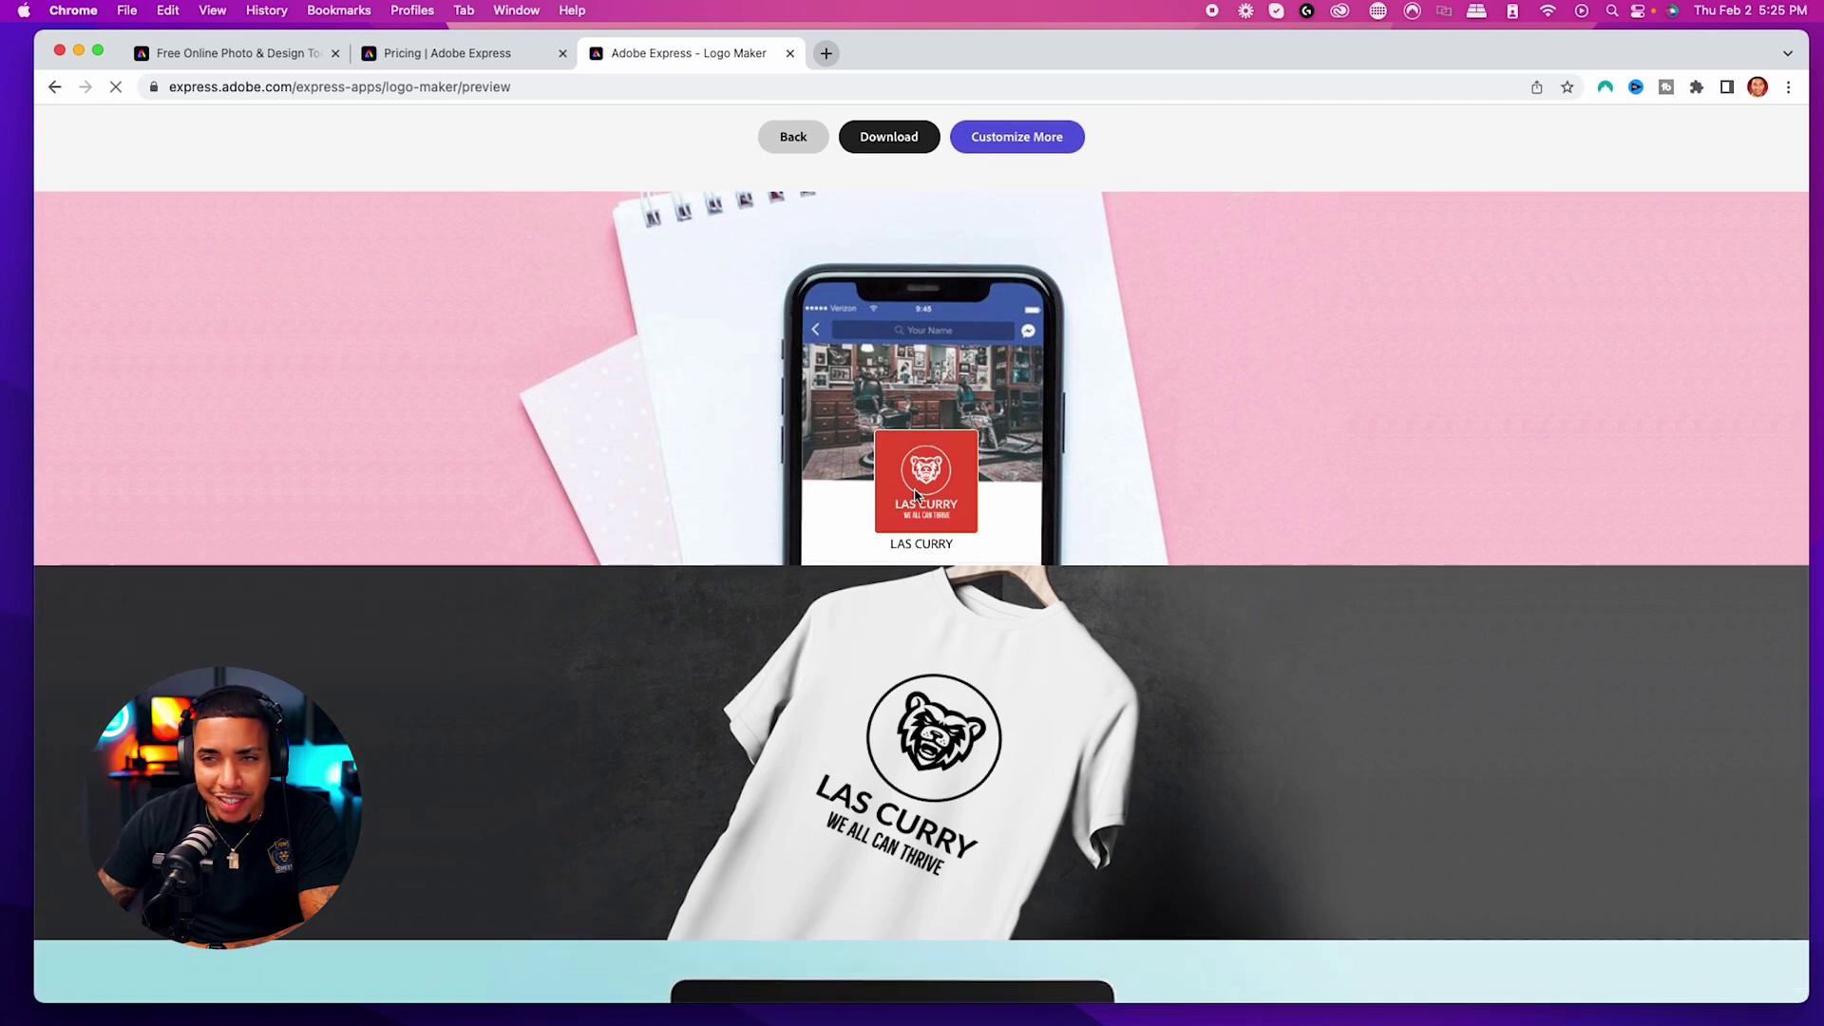
{"action": "scroll", "coordinate": [863, 467], "scroll_direction": "down", "scroll_amount": 4}
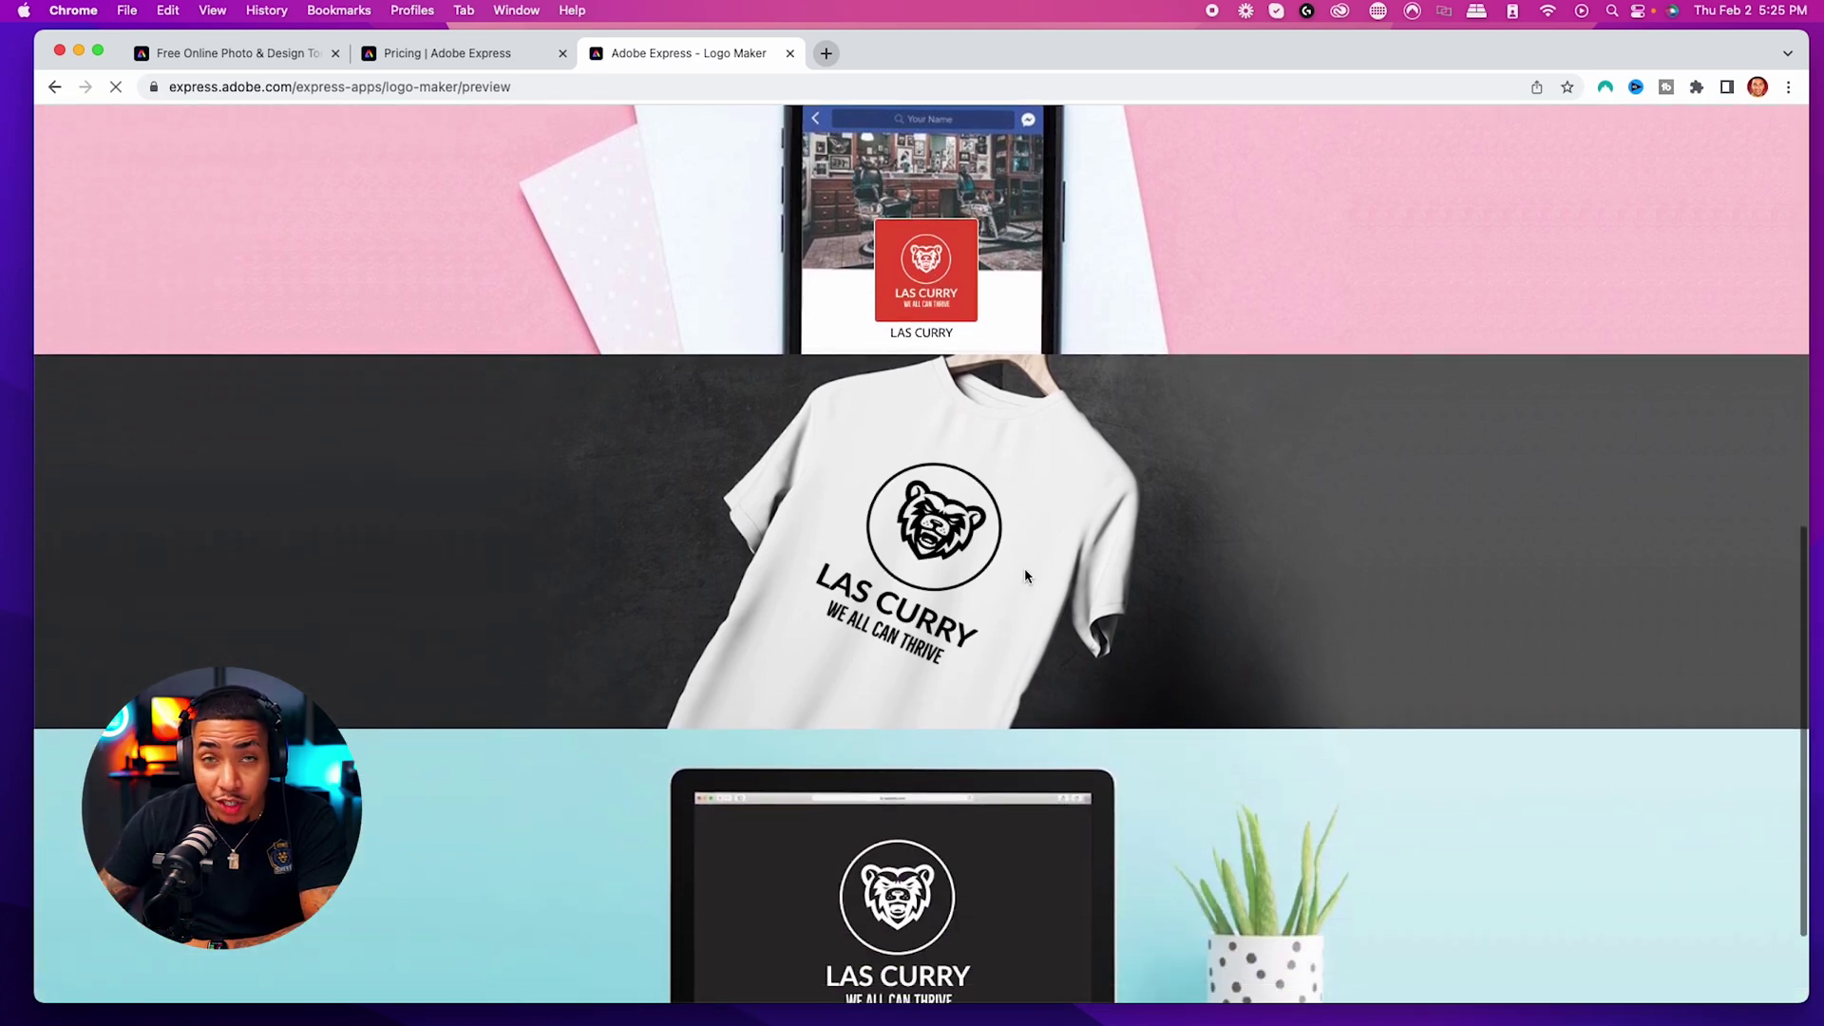
{"action": "scroll", "coordinate": [910, 722], "scroll_direction": "up", "scroll_amount": 5}
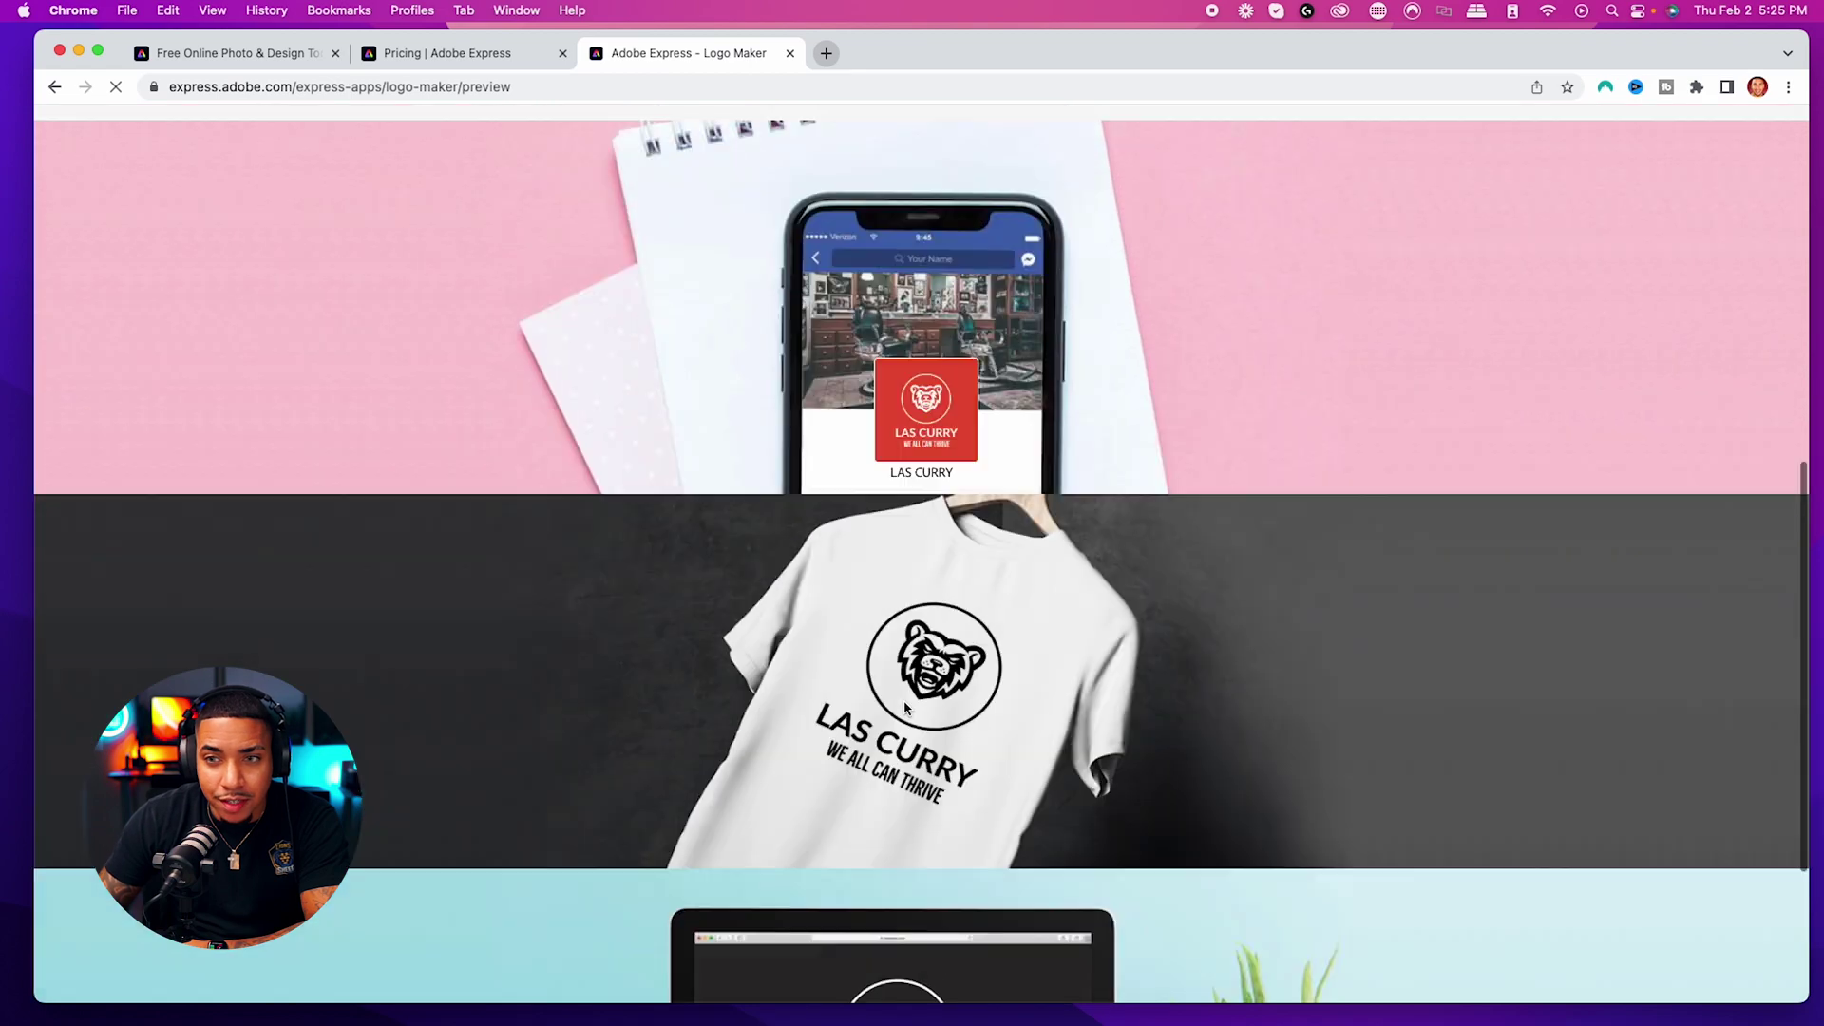
{"action": "scroll", "coordinate": [903, 653], "scroll_direction": "up", "scroll_amount": 2}
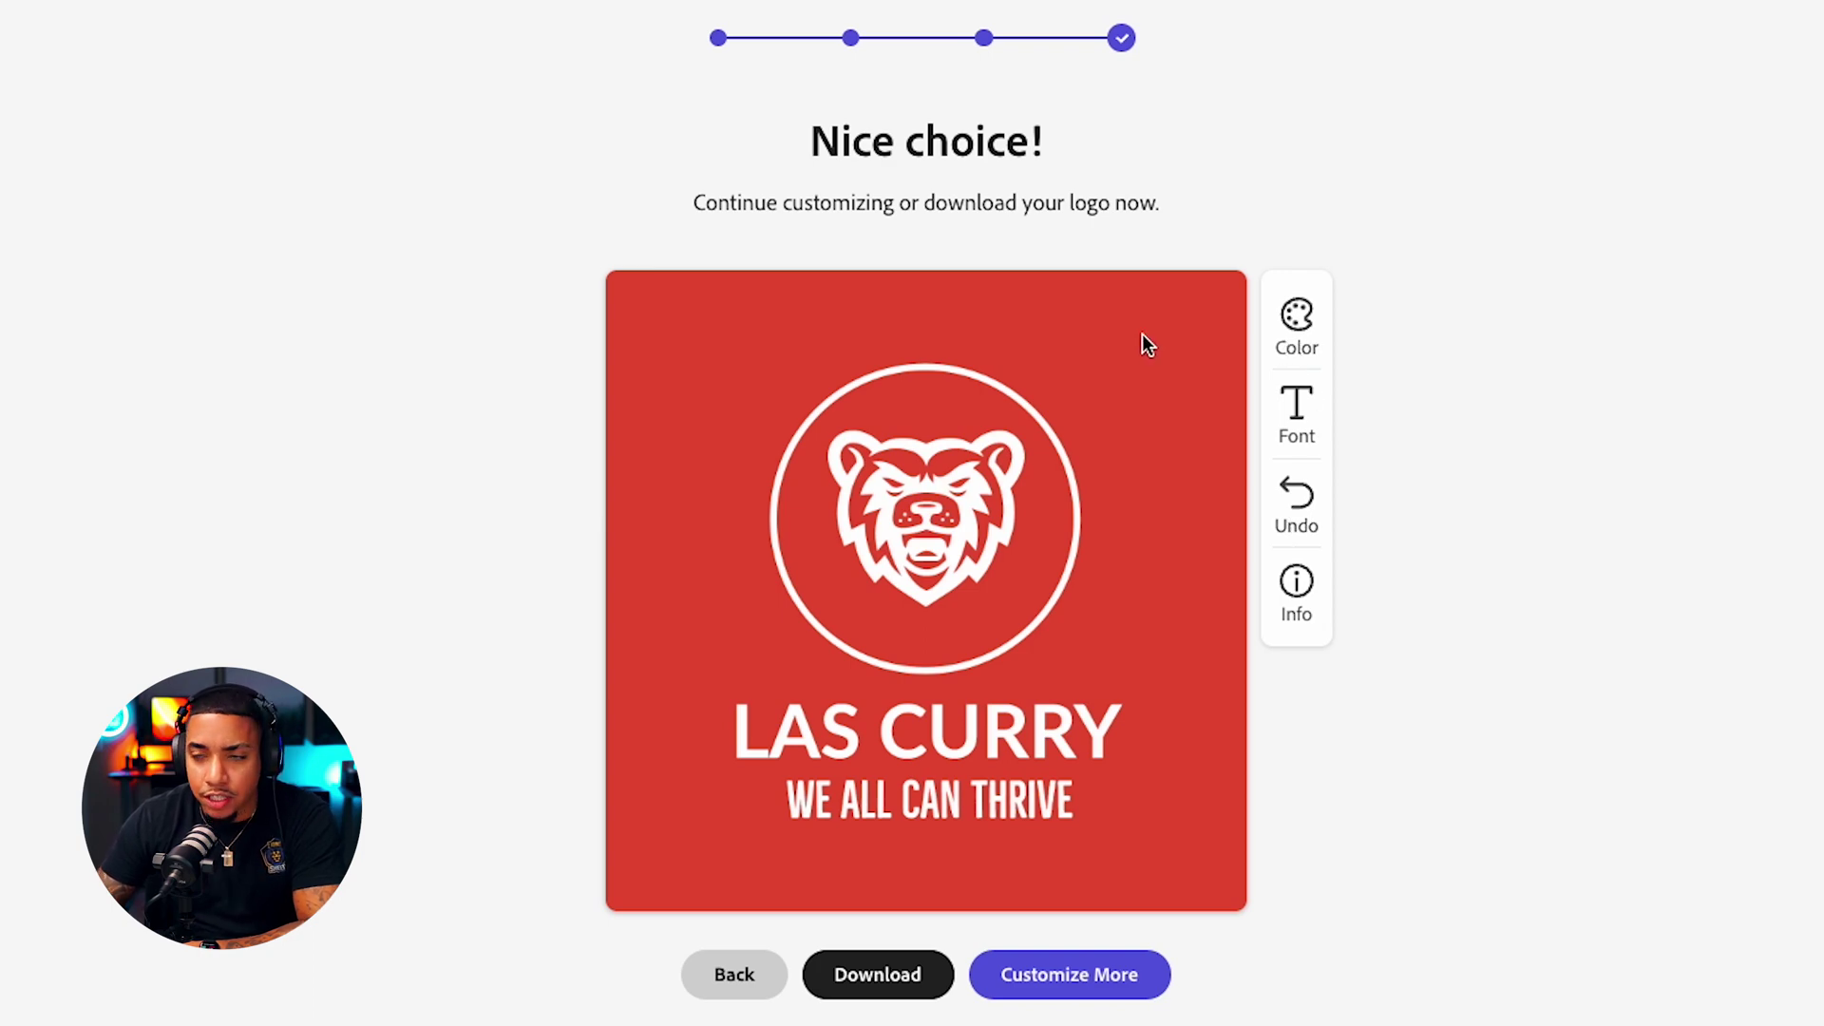
Step: Cycle through colour schemes, ending on blue bear and lettering on orange
{"action": "left_click", "coordinate": [1307, 338]}
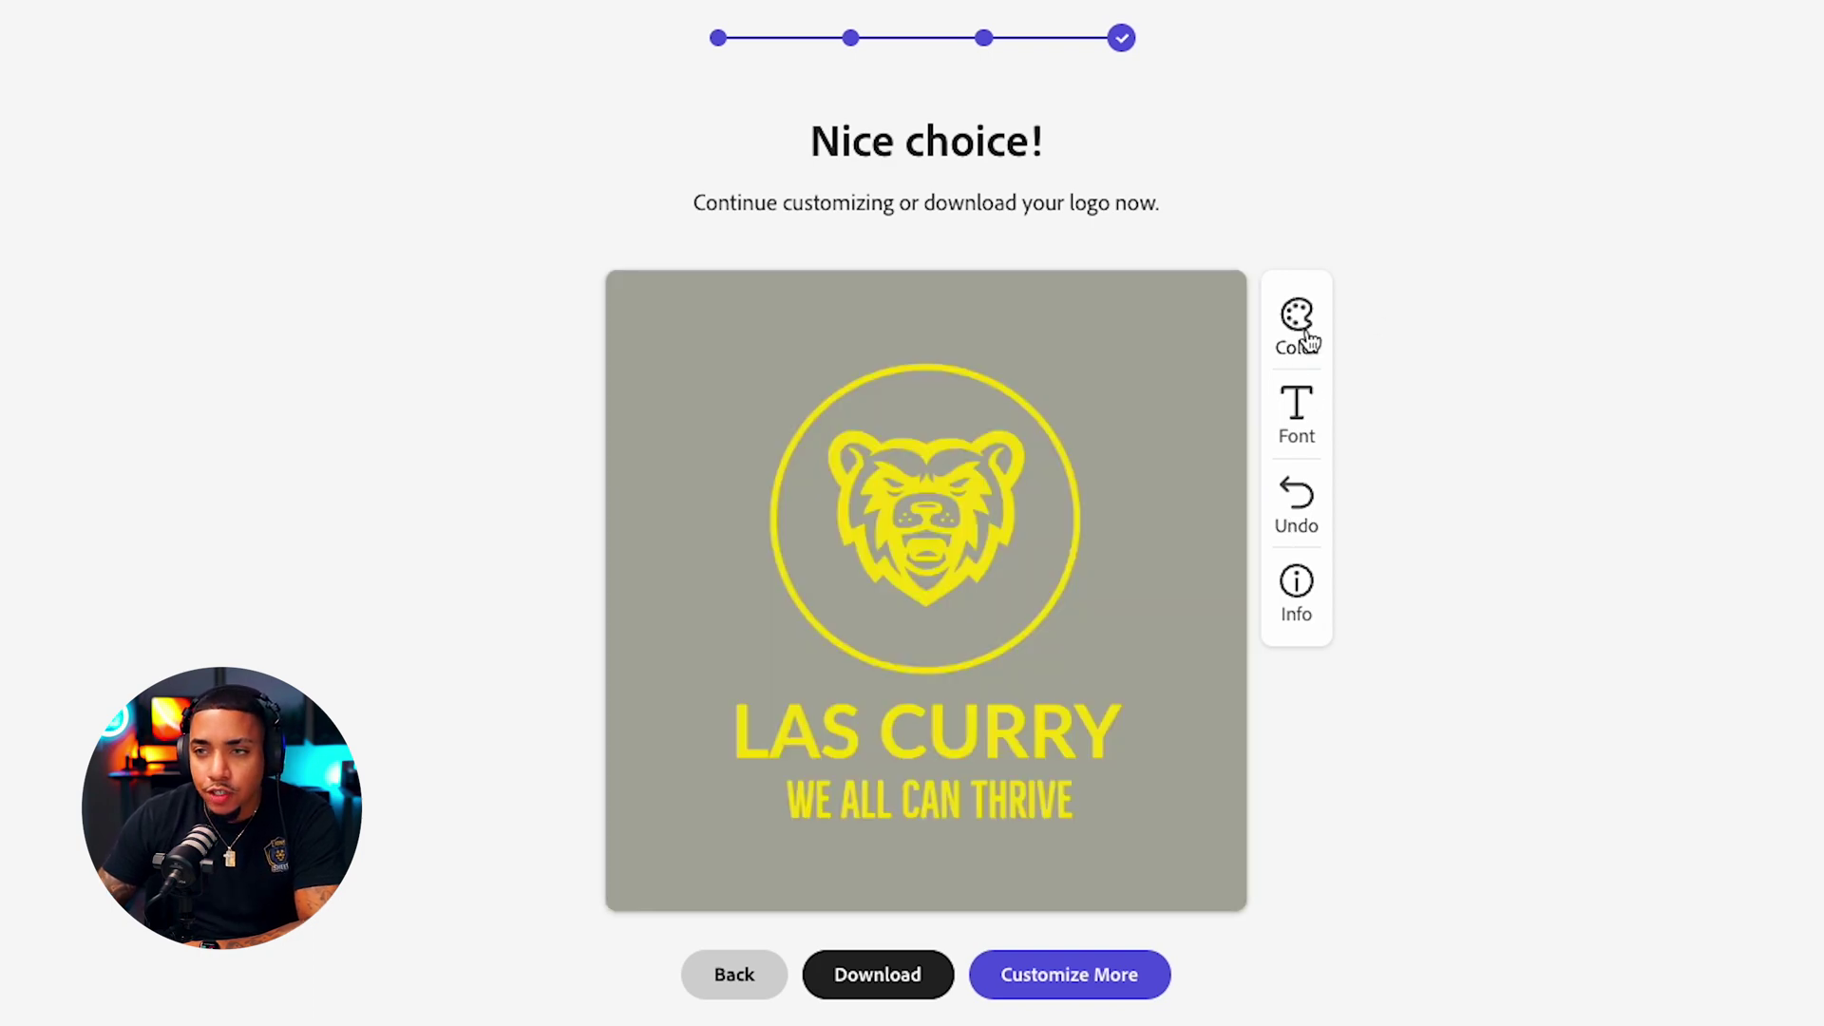
{"action": "left_click", "coordinate": [1307, 337]}
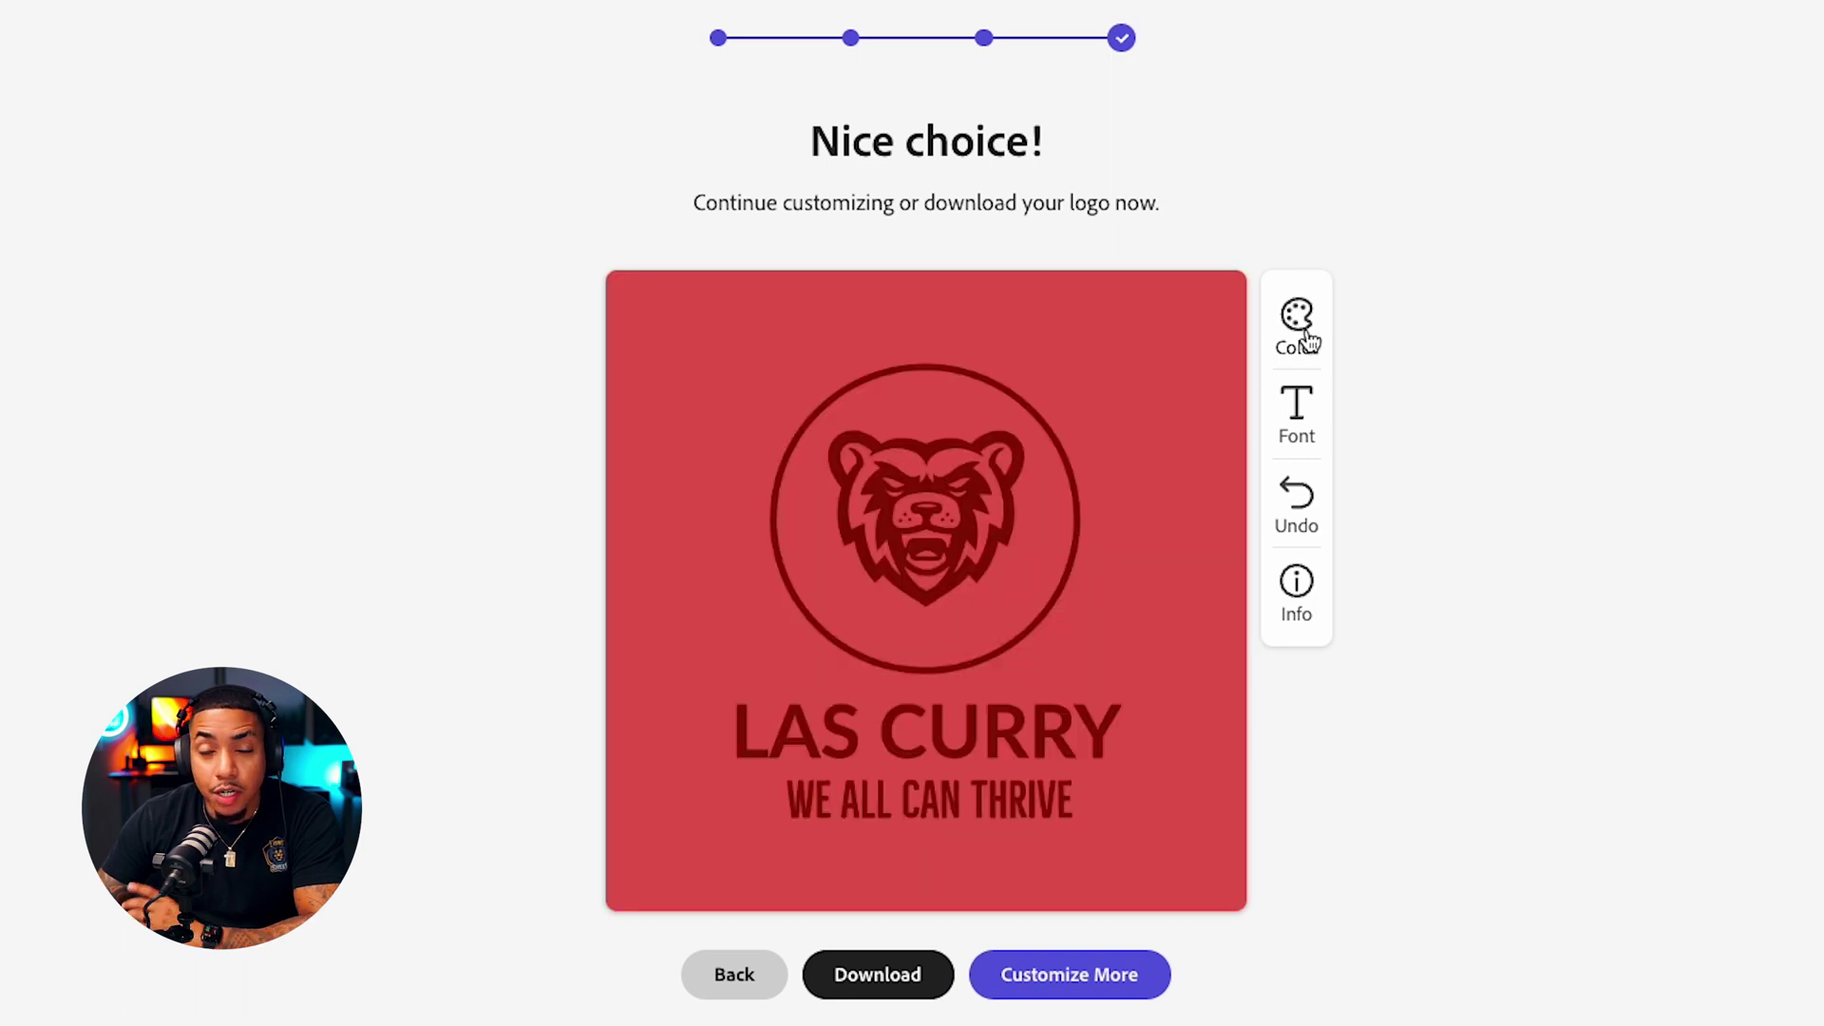
{"action": "left_click", "coordinate": [1307, 337]}
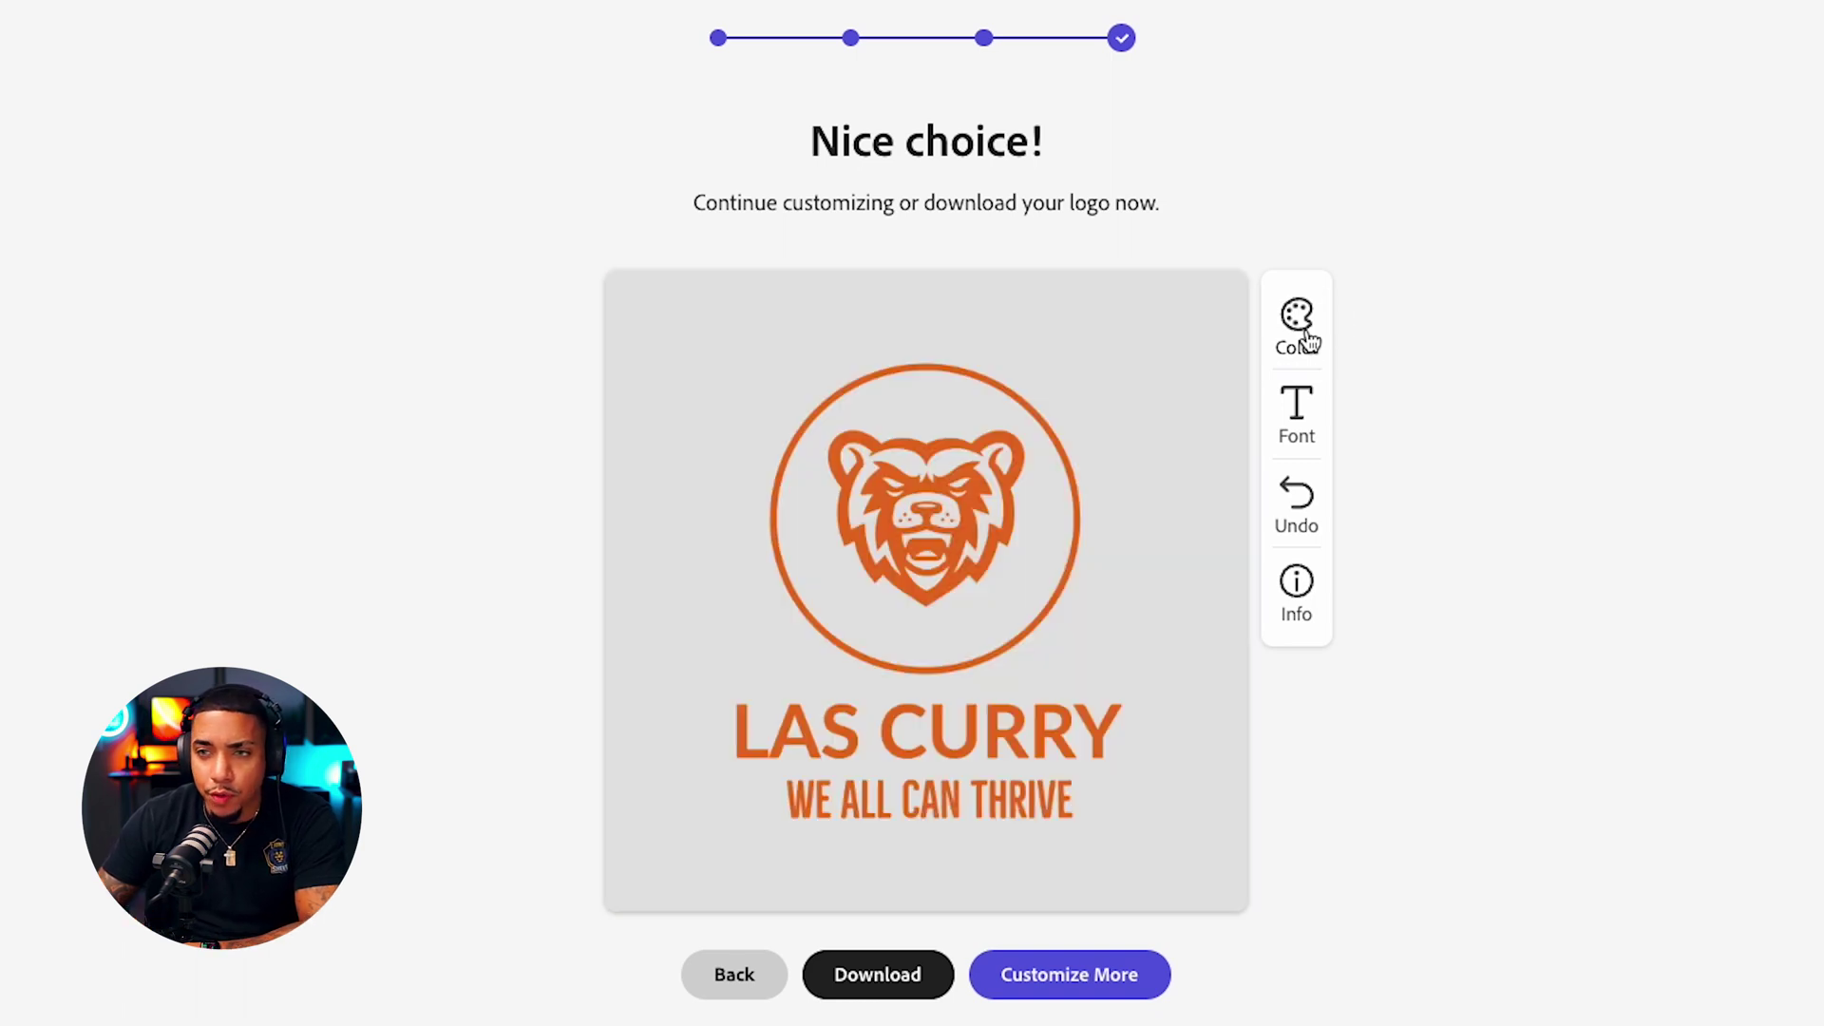
{"action": "left_click", "coordinate": [1307, 337]}
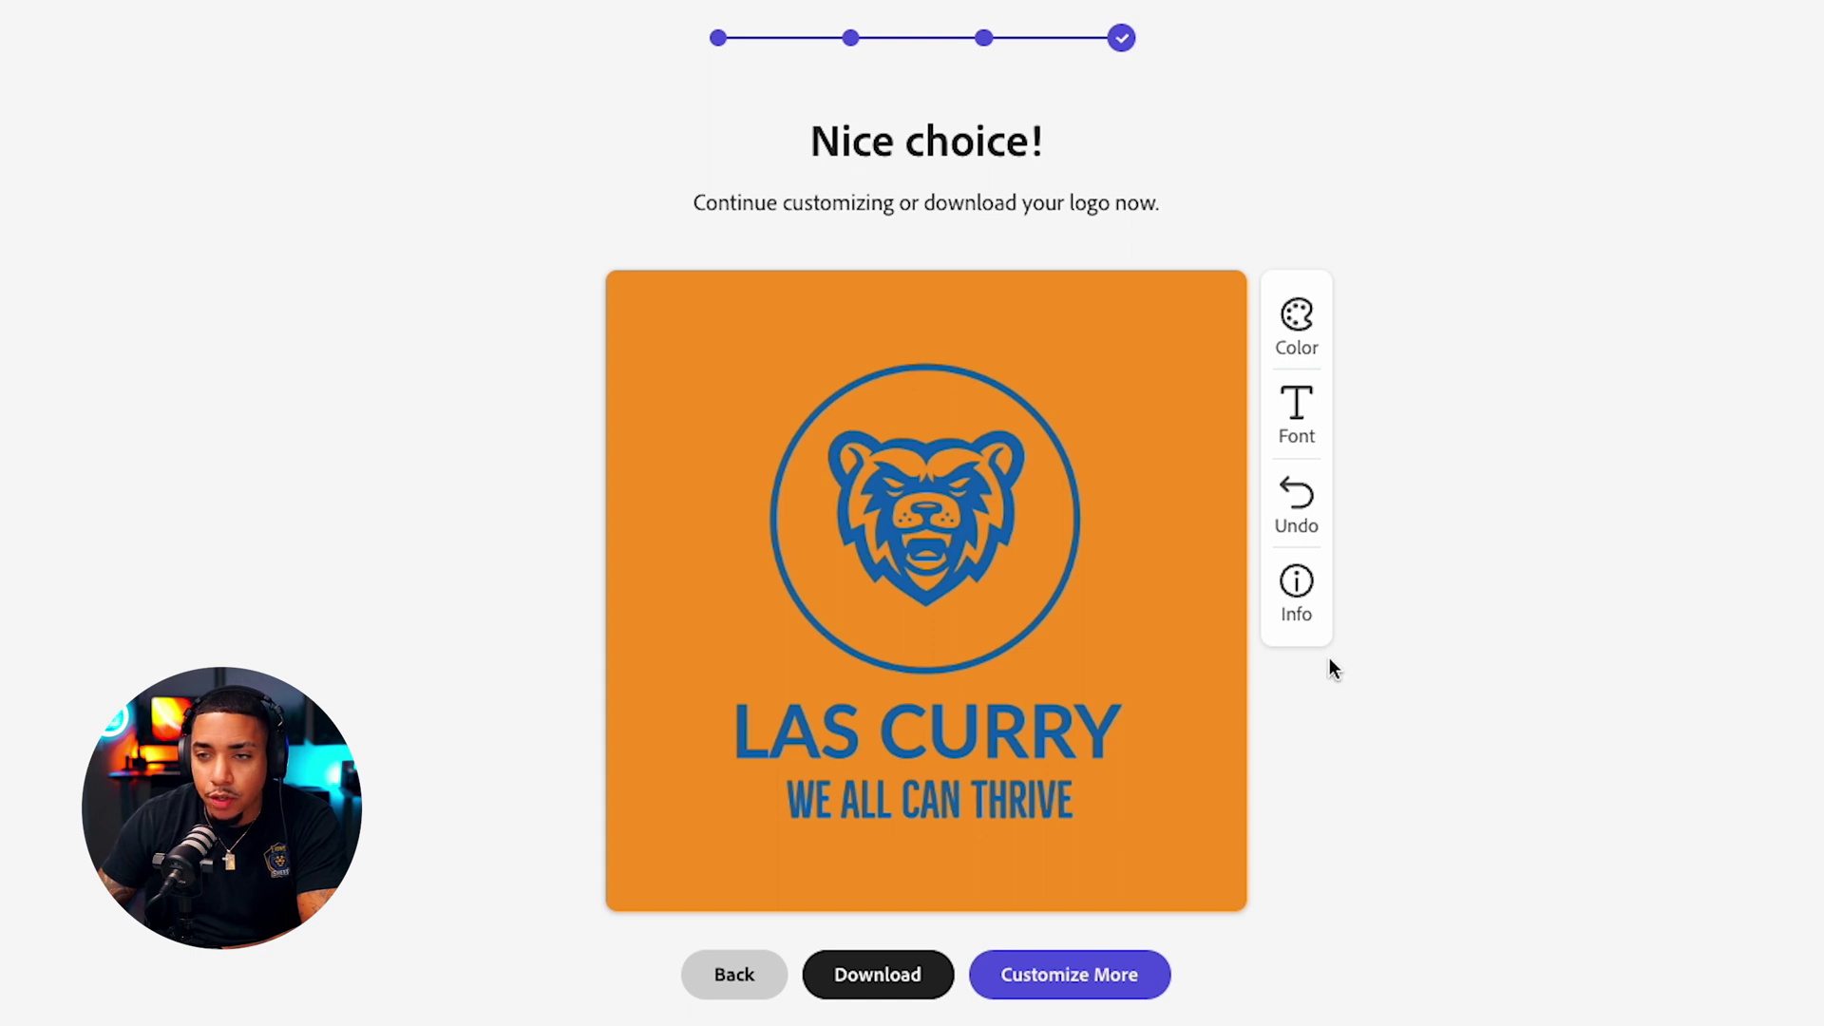
Step: Try font pairings, settling on a wide sans LAS CURRY over a condensed tagline
{"action": "scroll", "coordinate": [1348, 675], "scroll_direction": "down", "scroll_amount": 1}
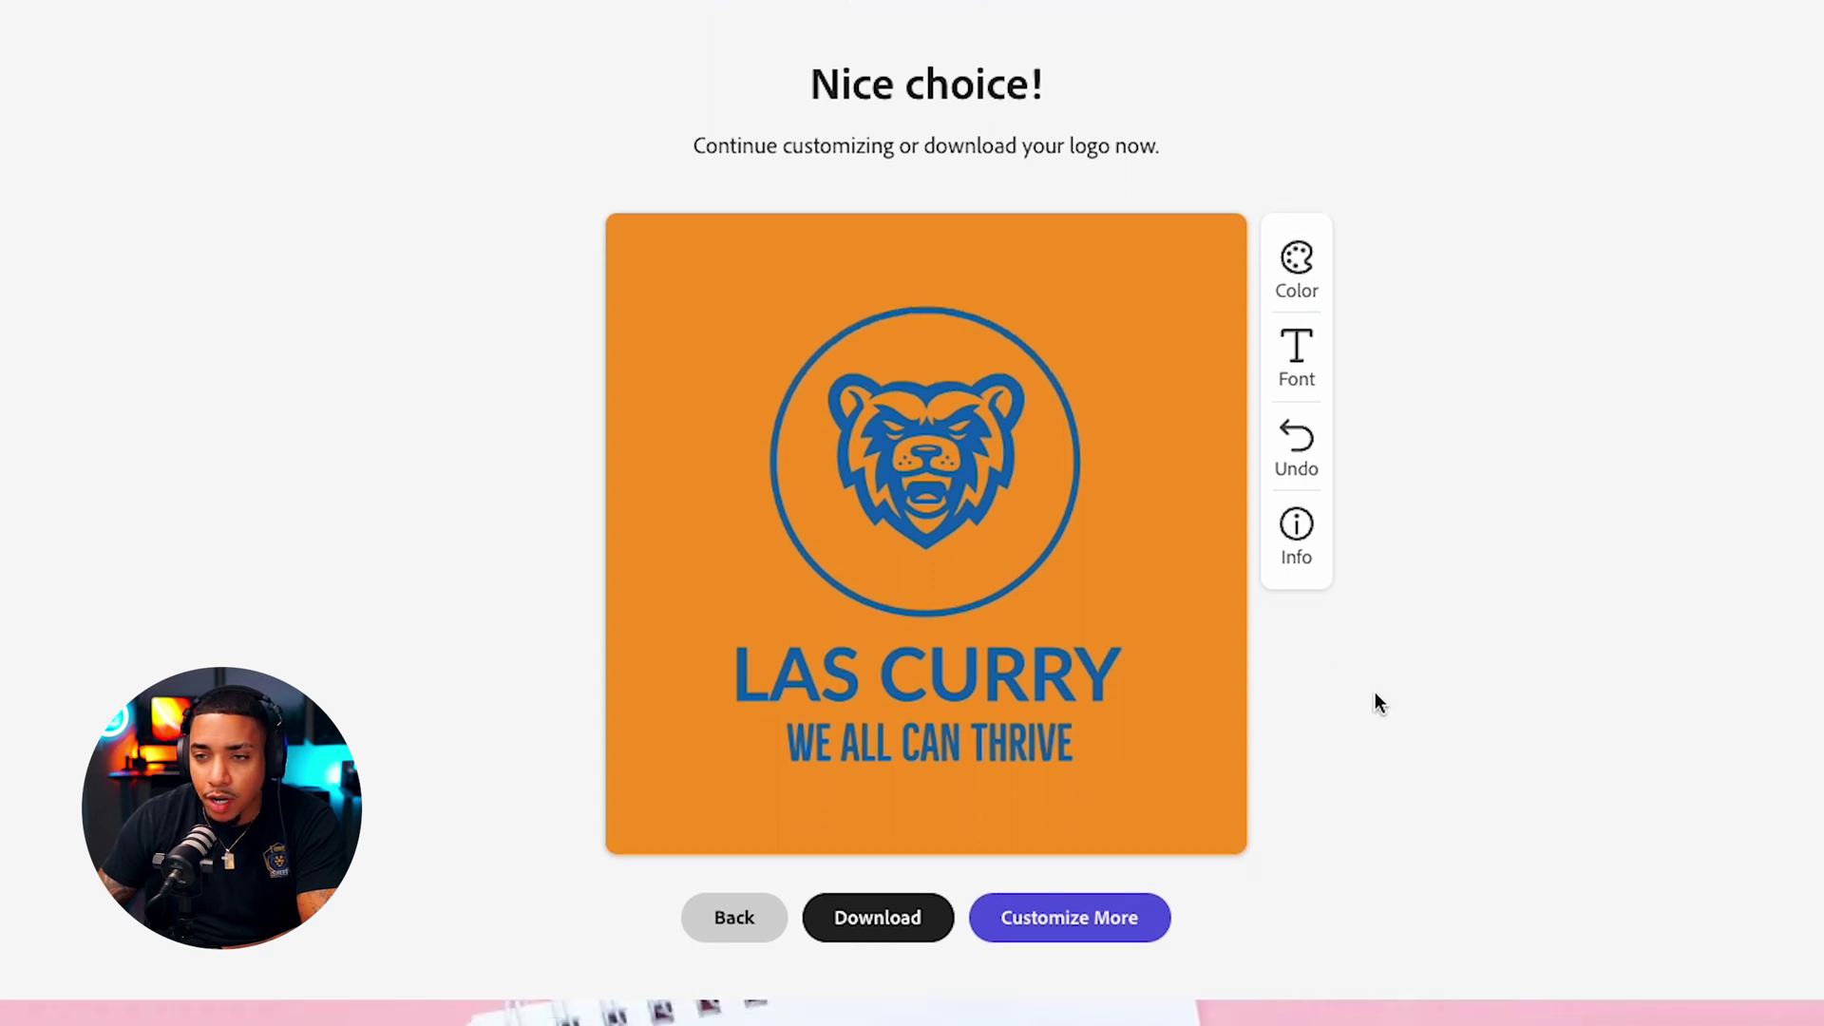
{"action": "left_click", "coordinate": [1309, 361]}
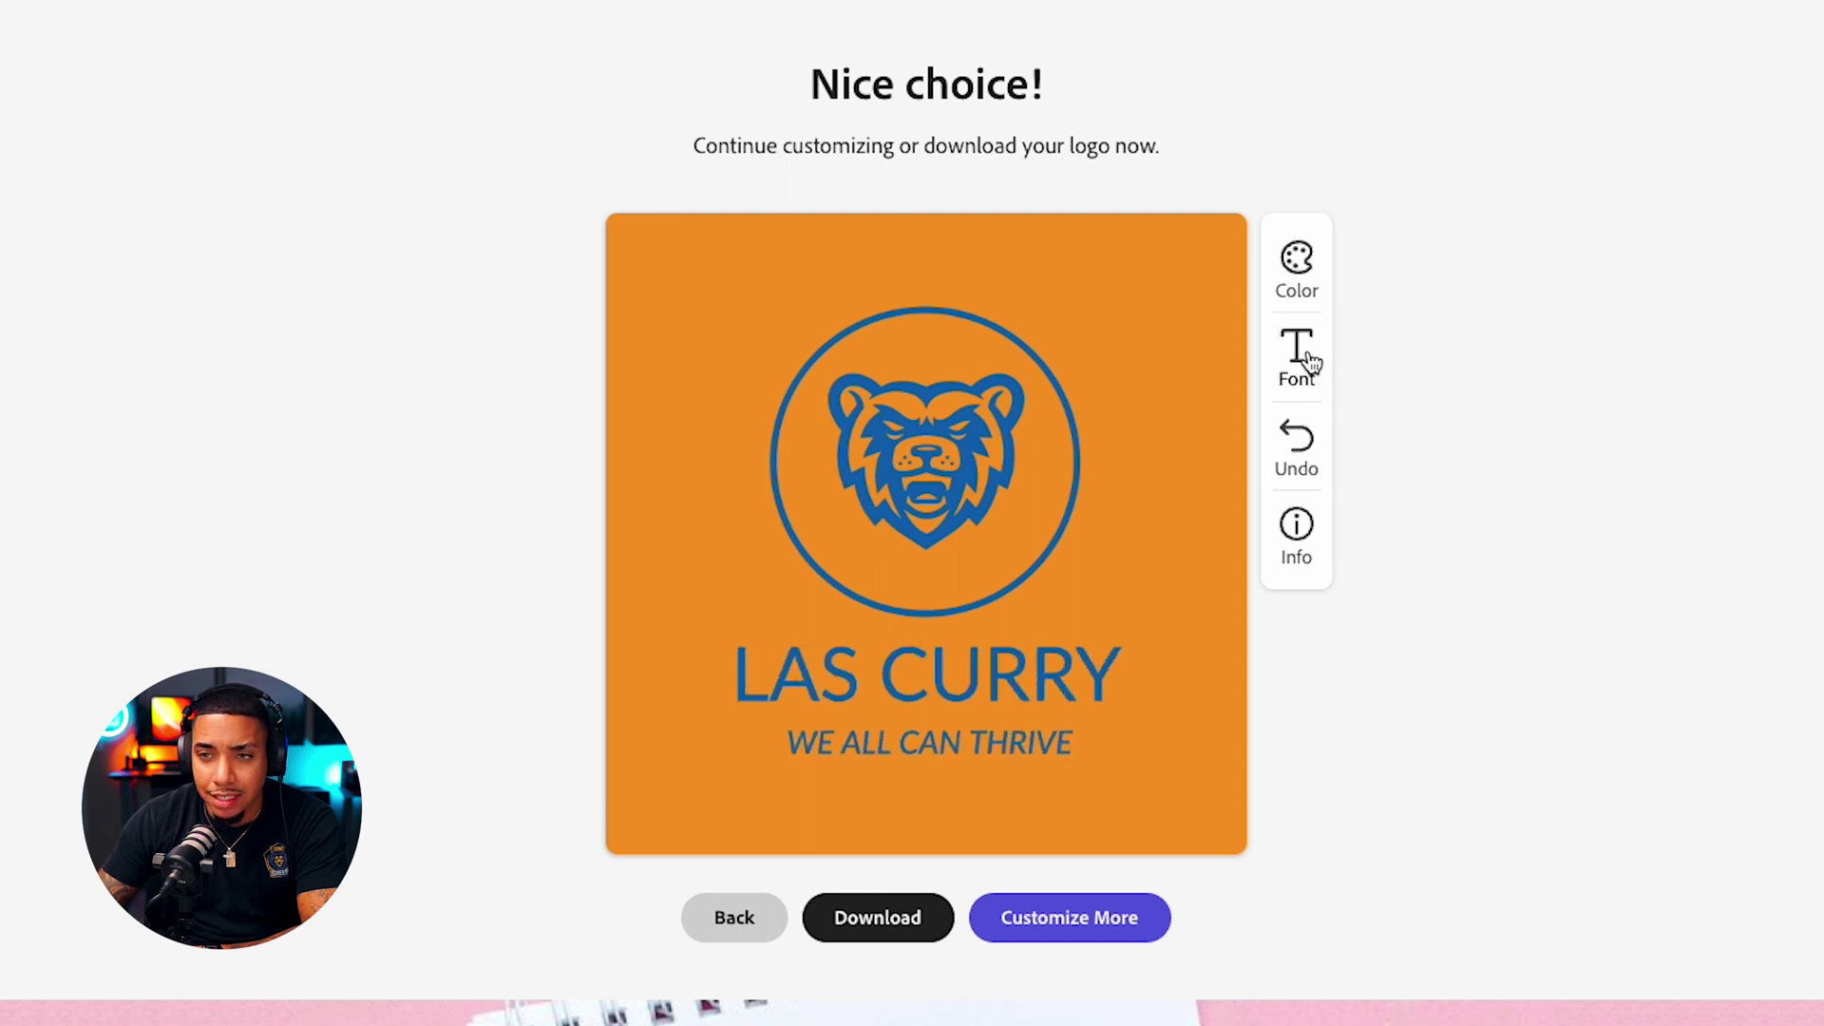
{"action": "left_click", "coordinate": [1309, 361]}
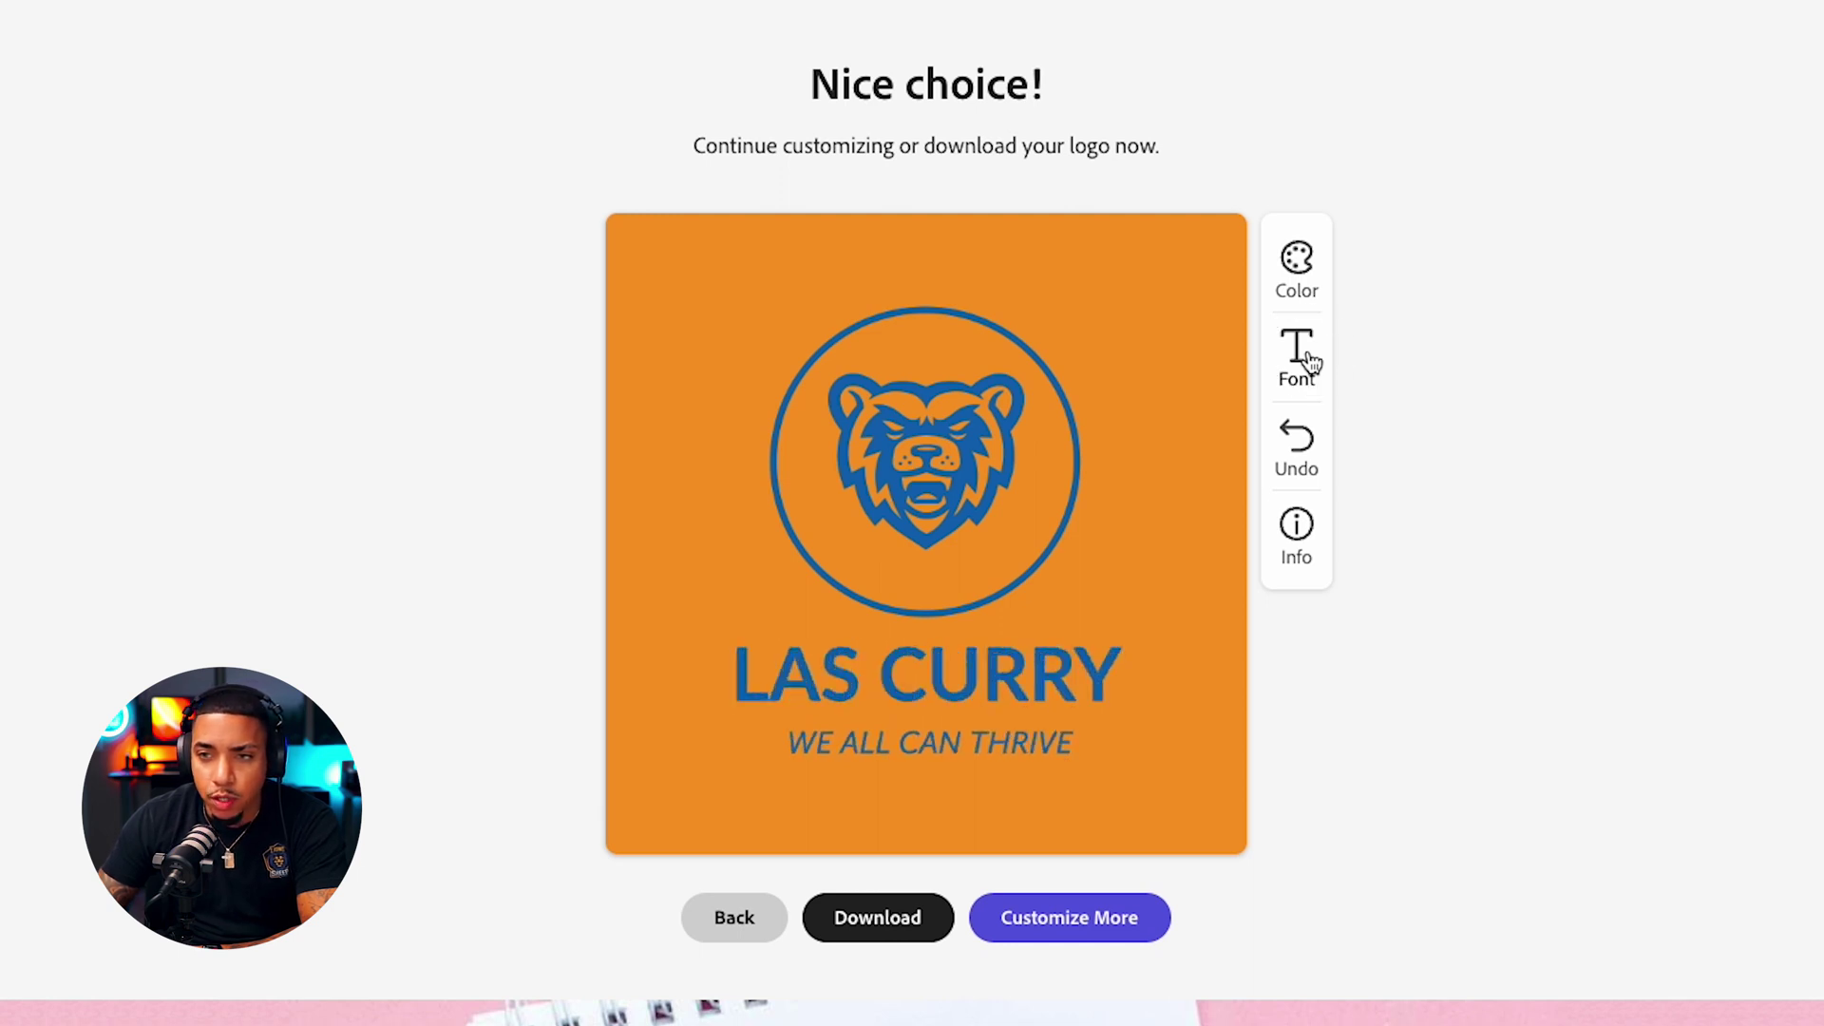
{"action": "left_click", "coordinate": [1309, 361]}
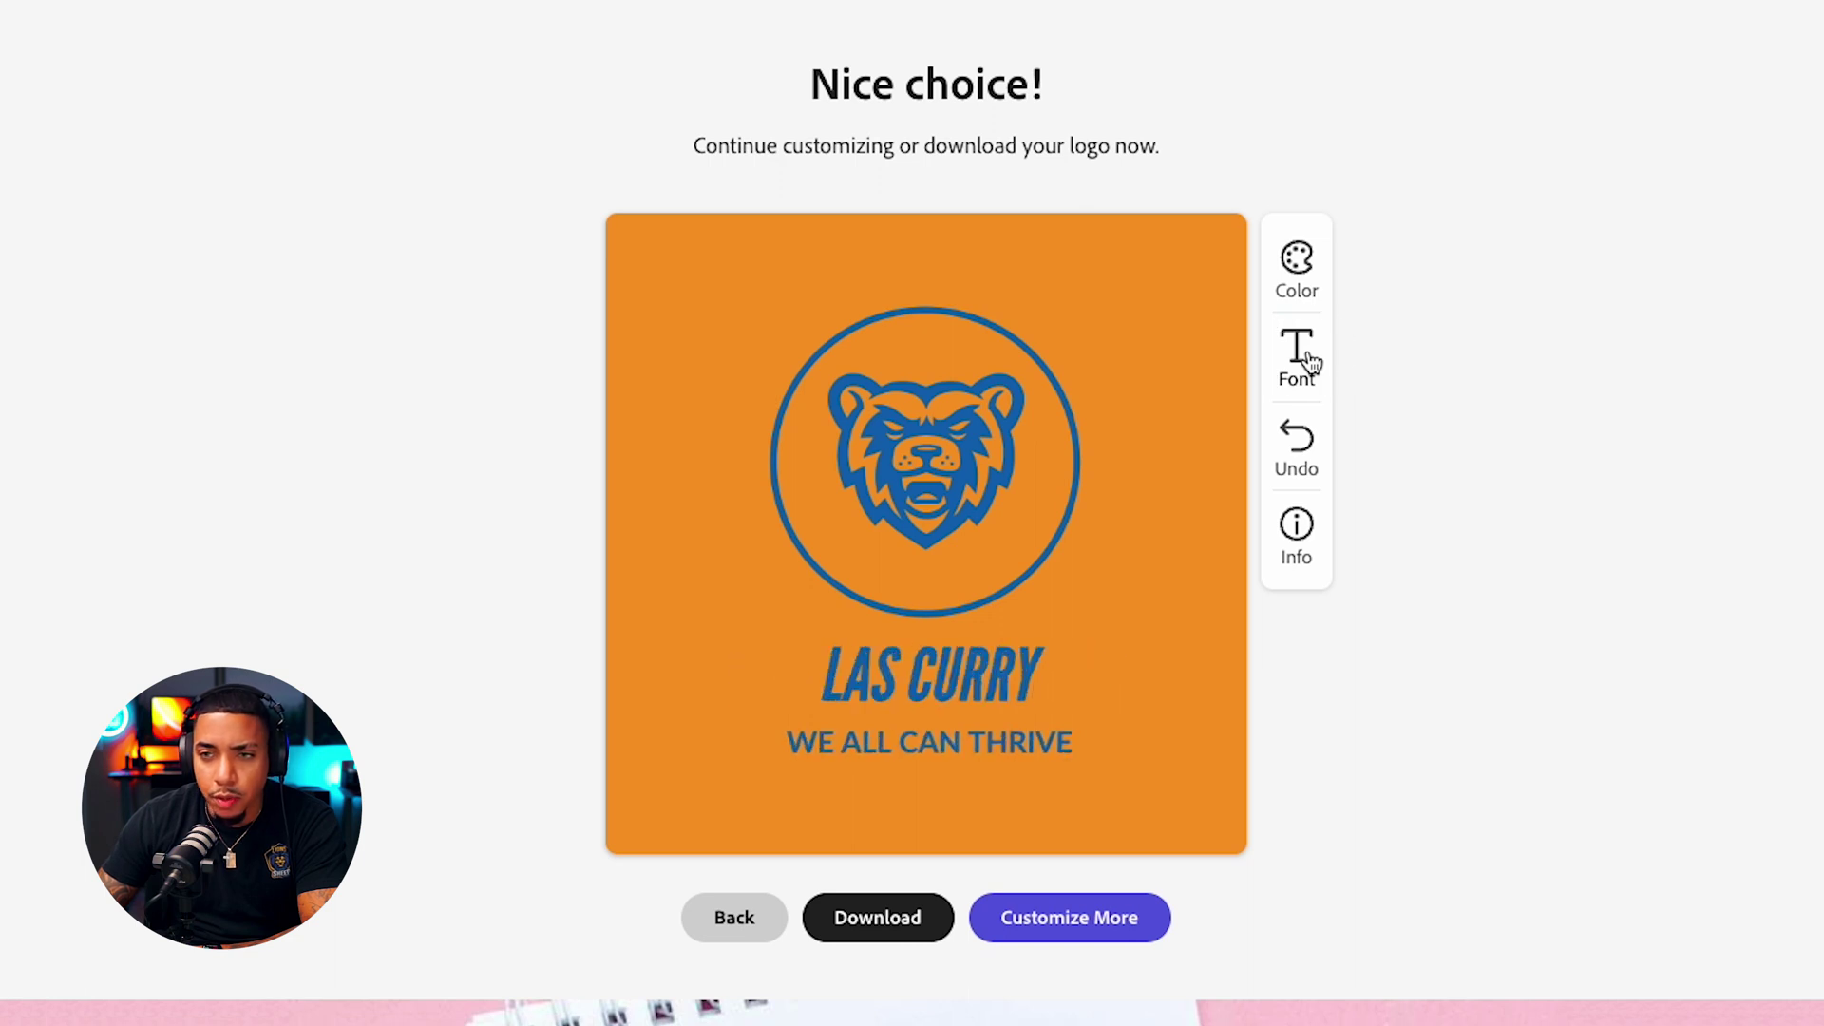
{"action": "left_click", "coordinate": [1309, 363]}
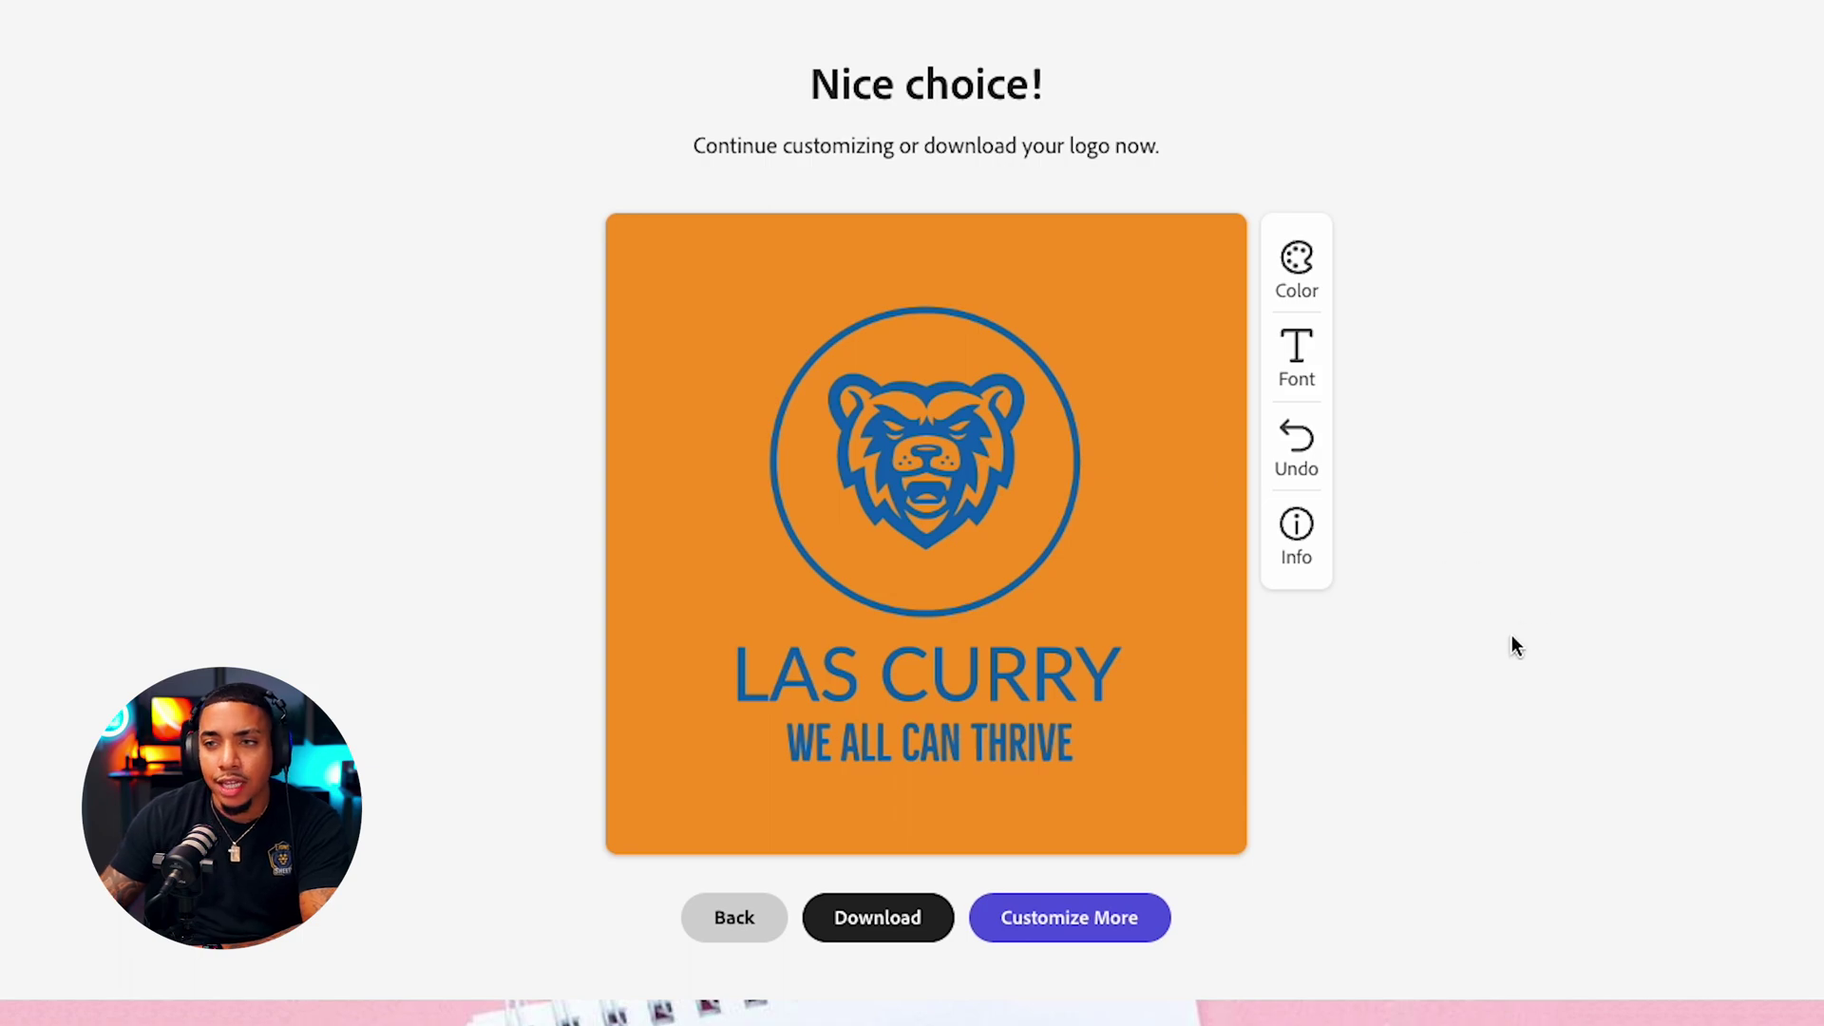
{"action": "scroll", "coordinate": [1512, 644], "scroll_direction": "down", "scroll_amount": 1}
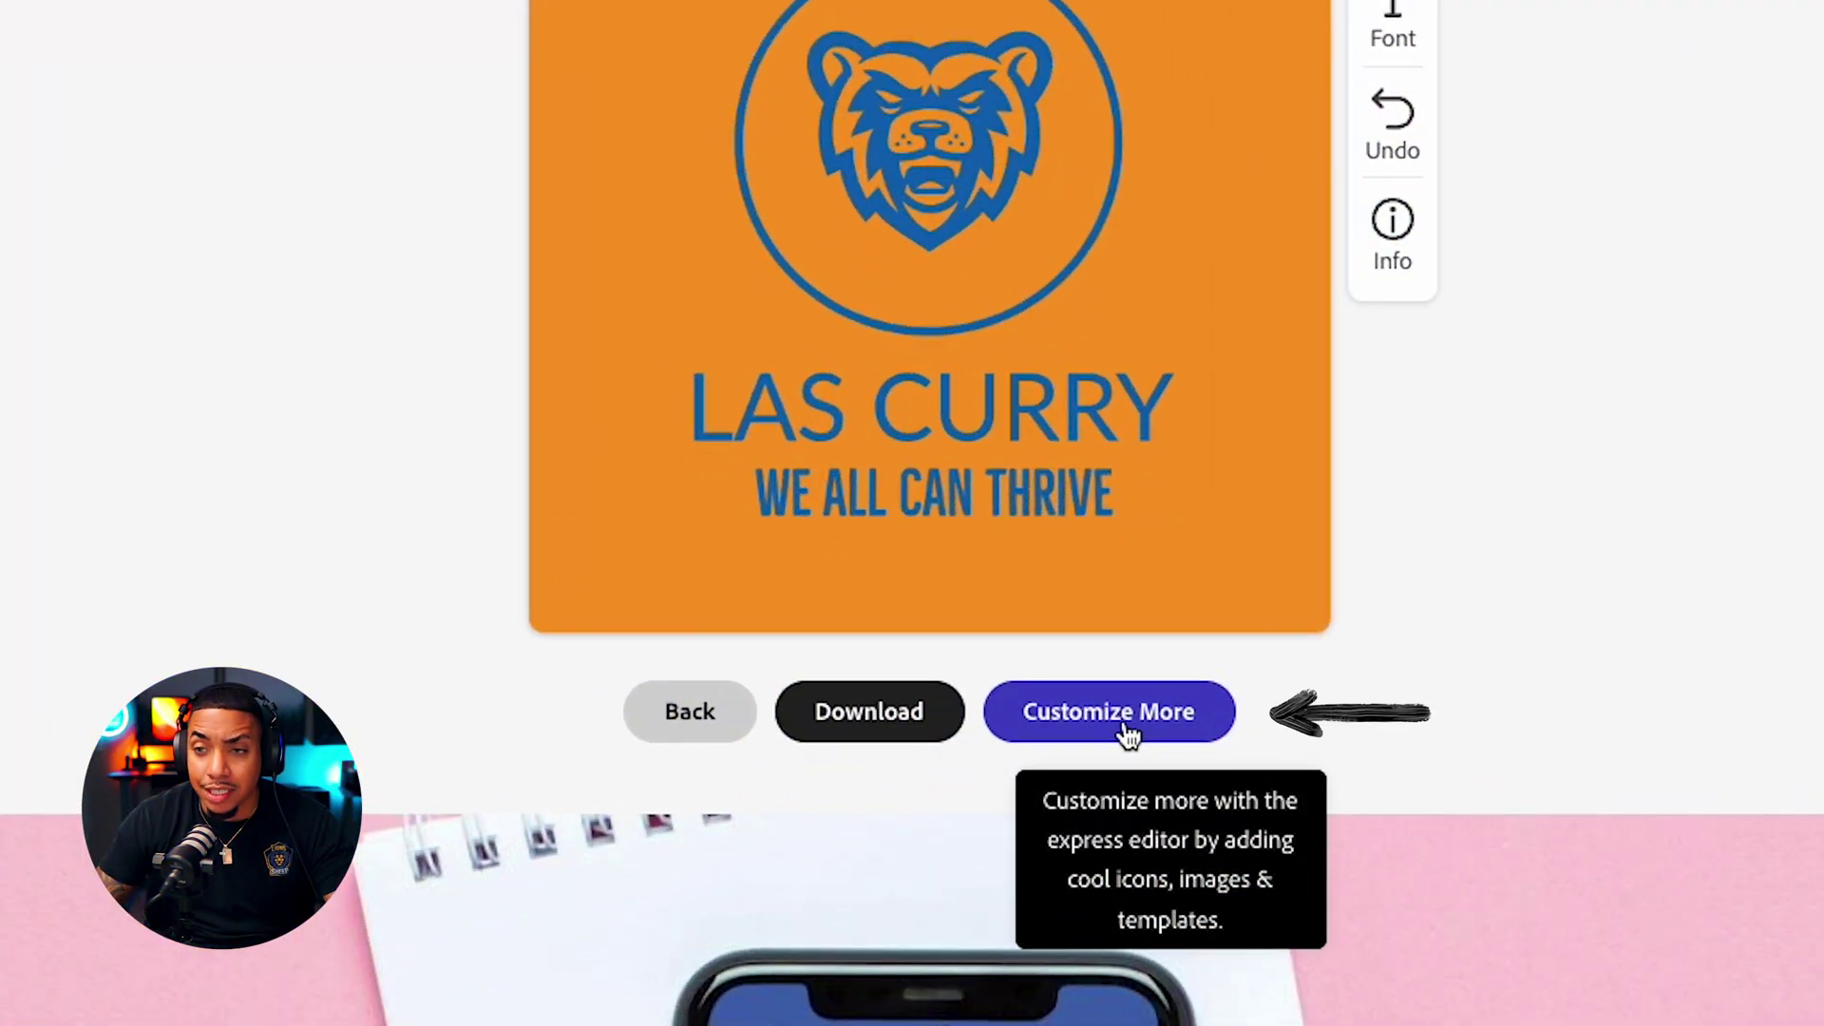
Step: Open the orange-and-blue logo in the full editor and expand its five layers
{"action": "left_click", "coordinate": [1125, 727]}
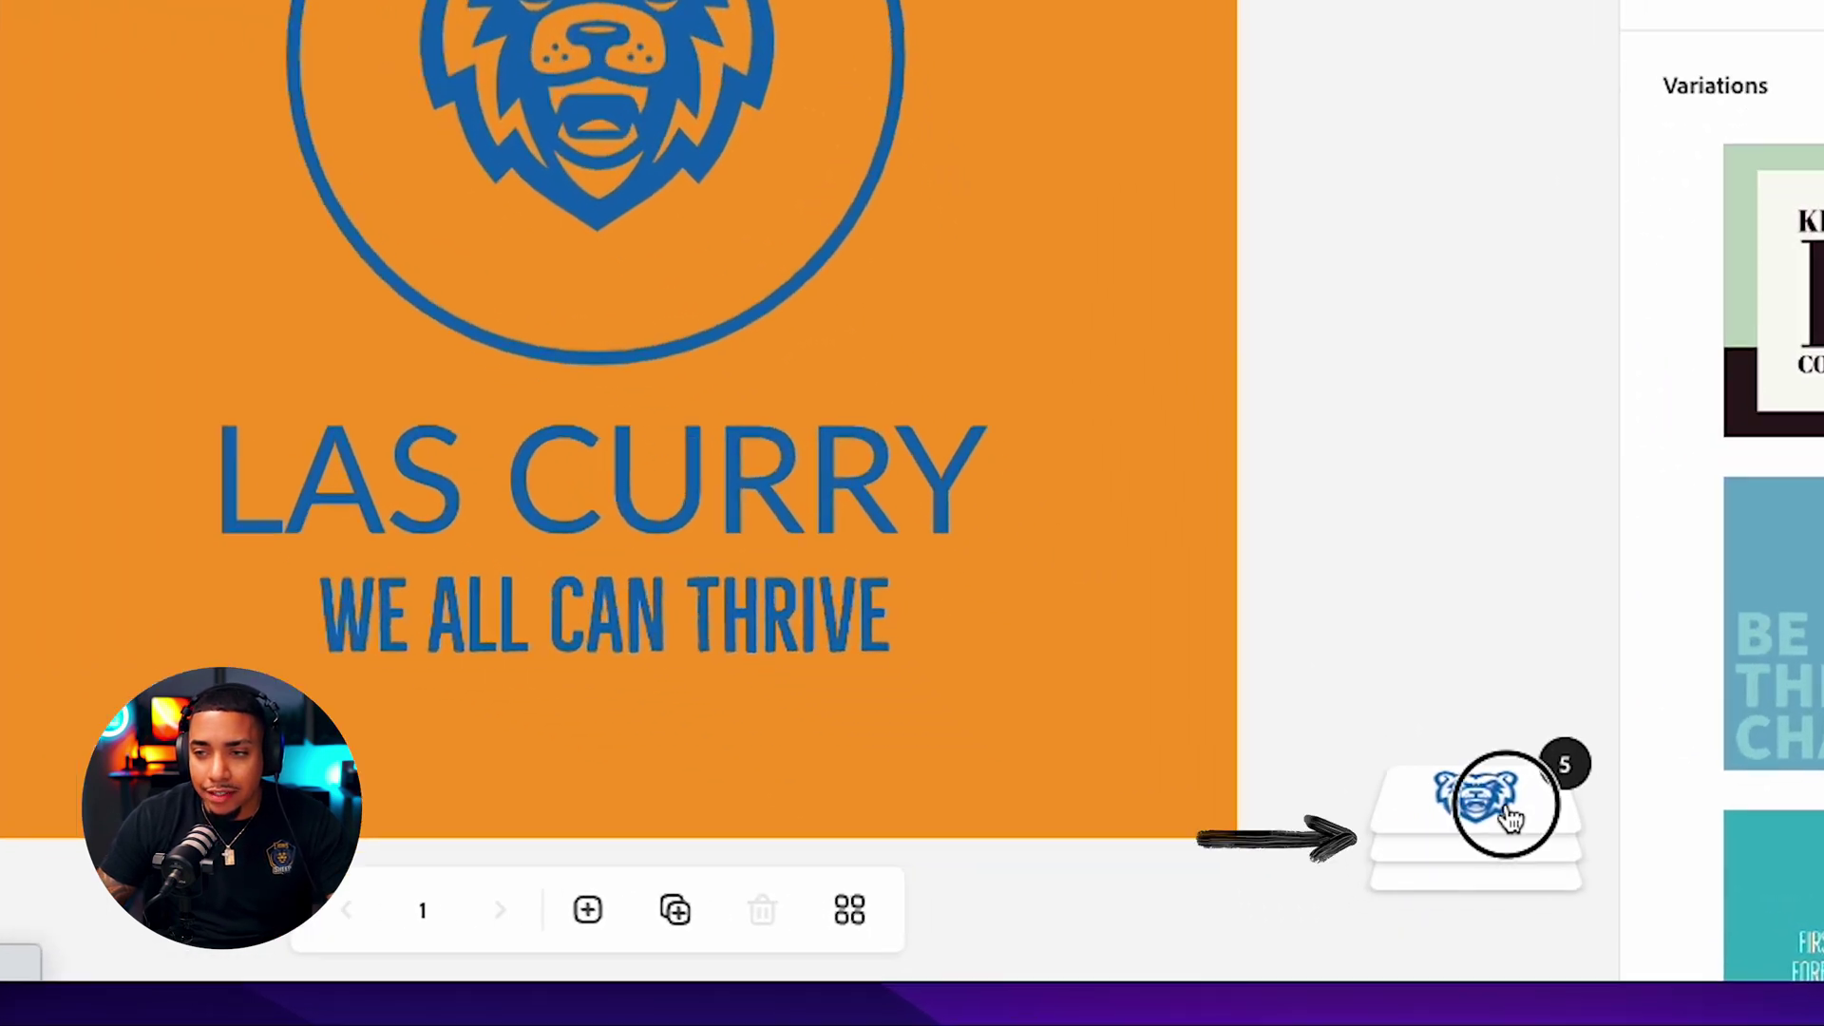
{"action": "left_click", "coordinate": [1510, 812]}
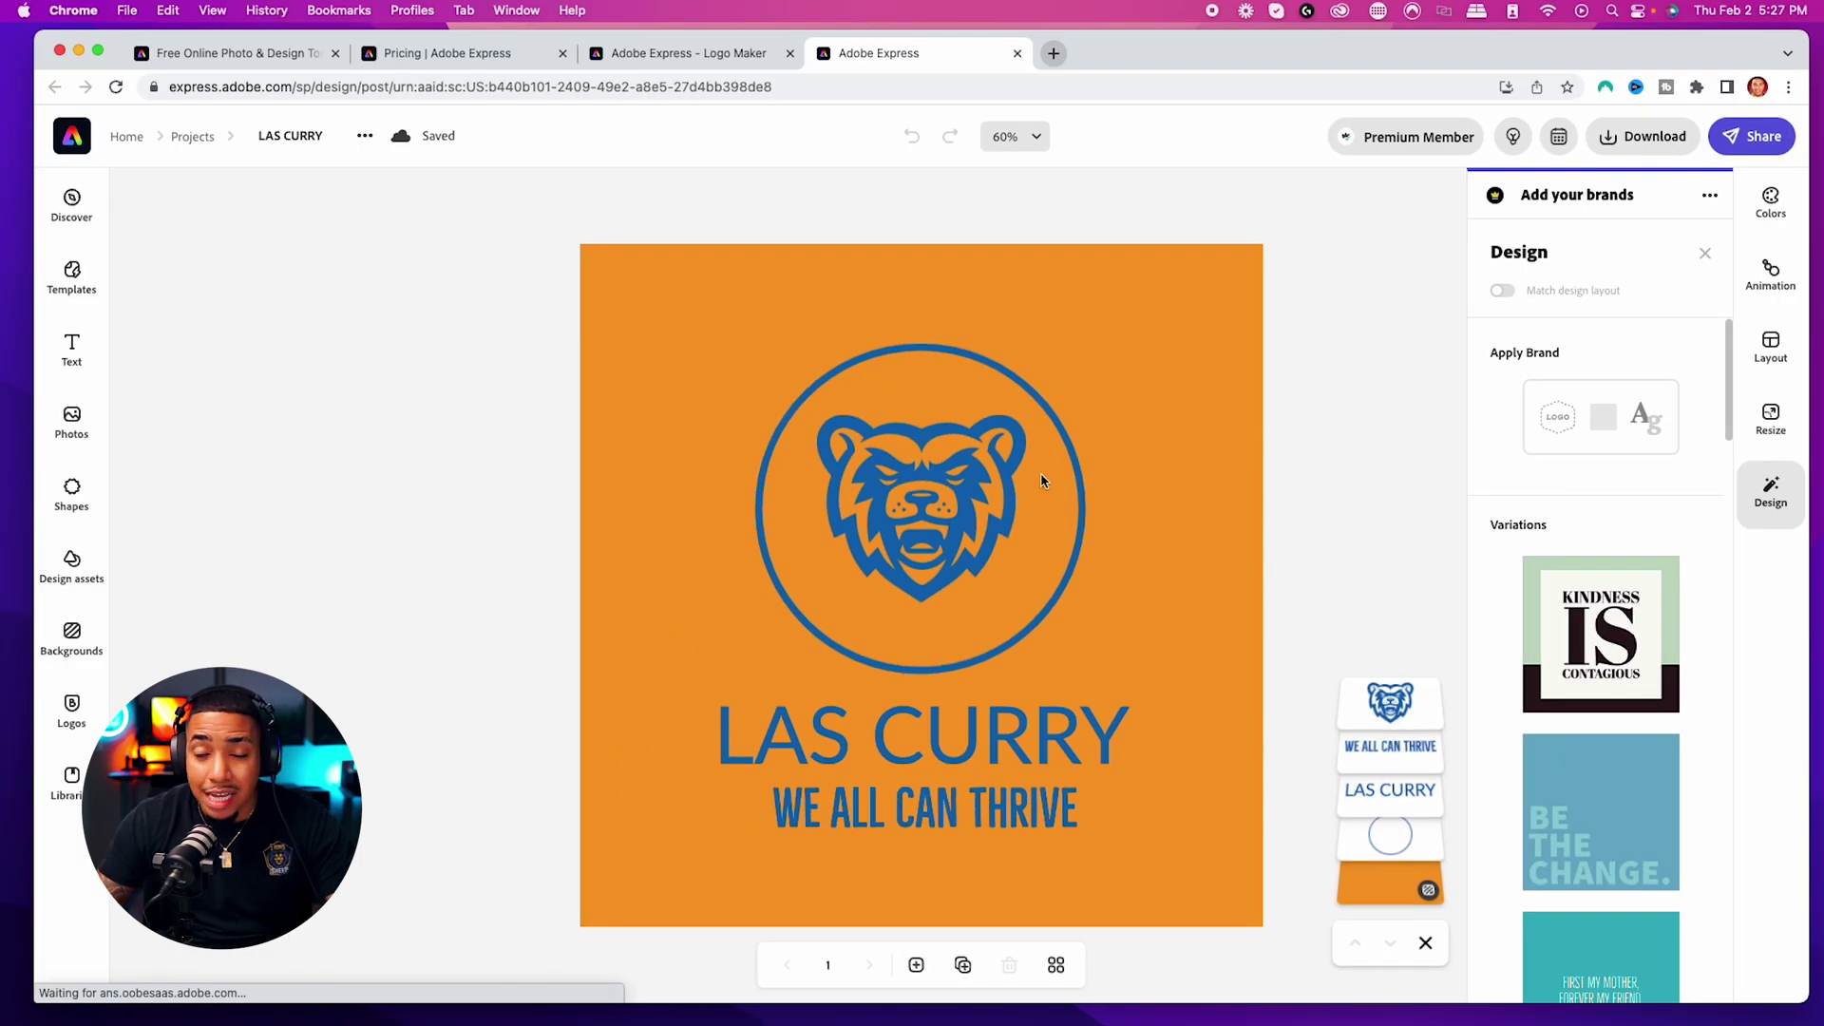
Step: Recolour the bear mascot from blue to black
{"action": "left_click", "coordinate": [1392, 705]}
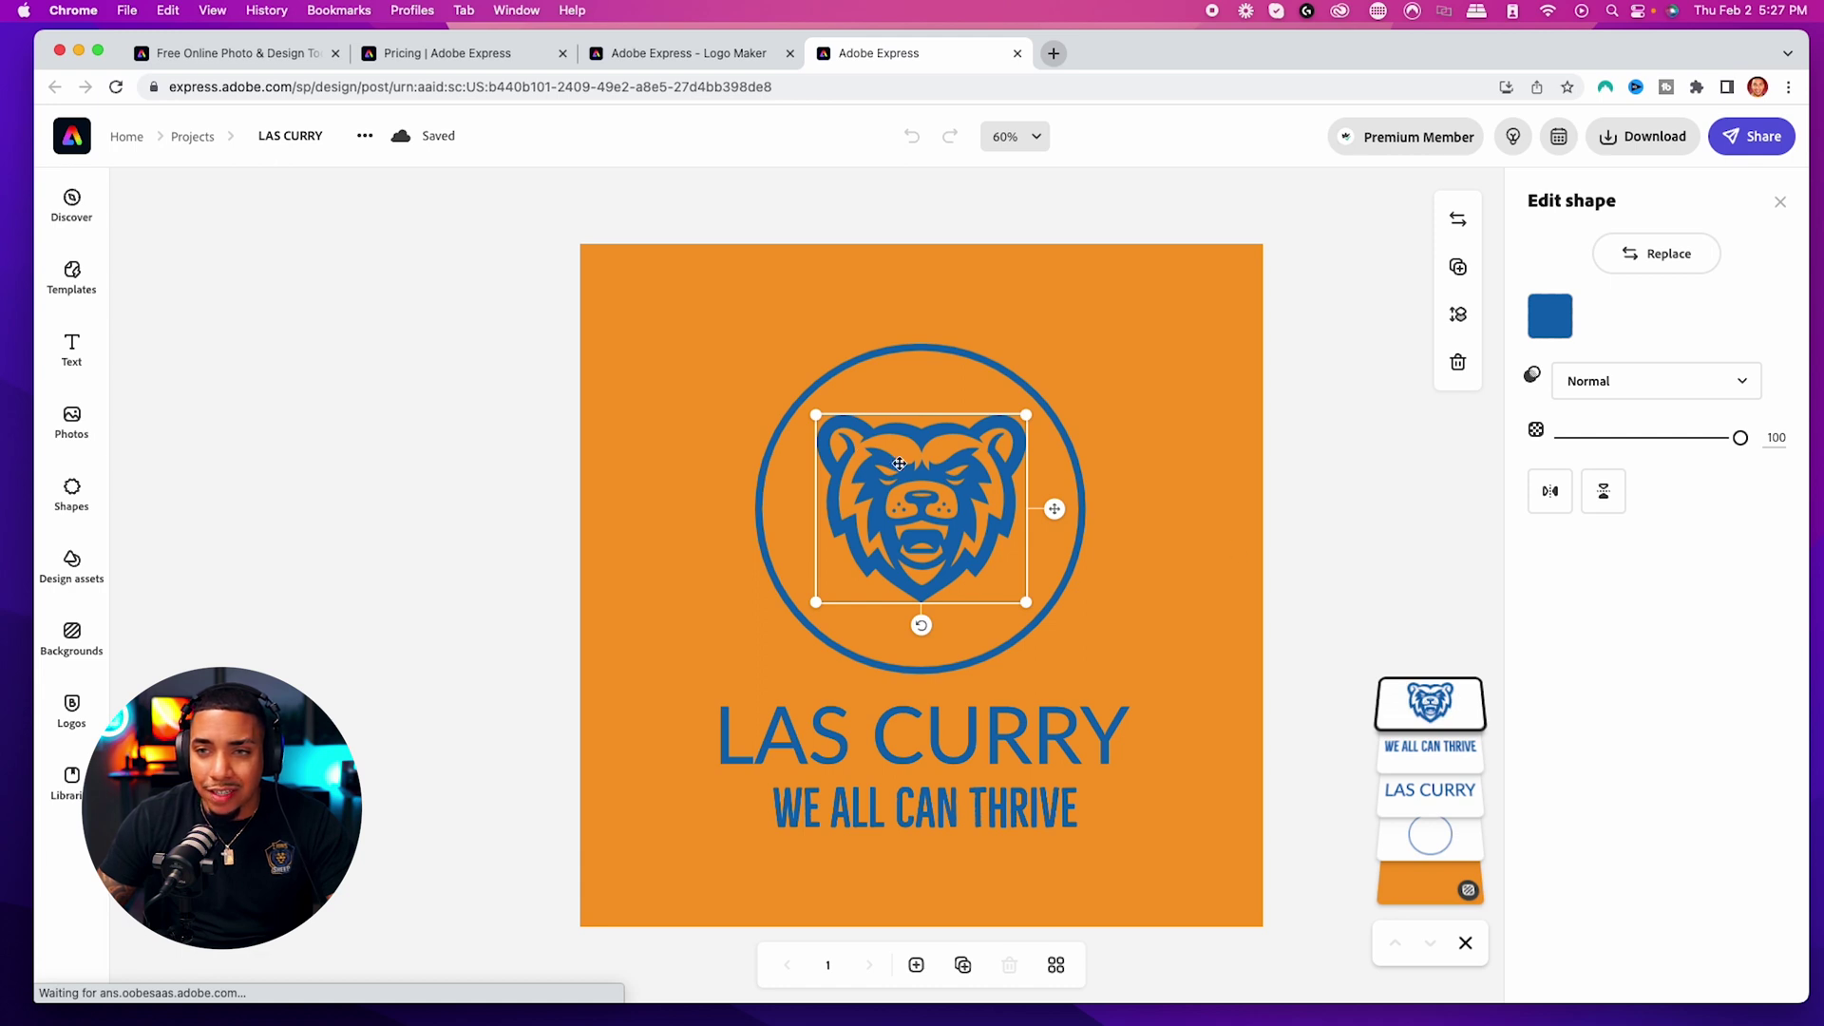
{"action": "left_click", "coordinate": [1550, 318]}
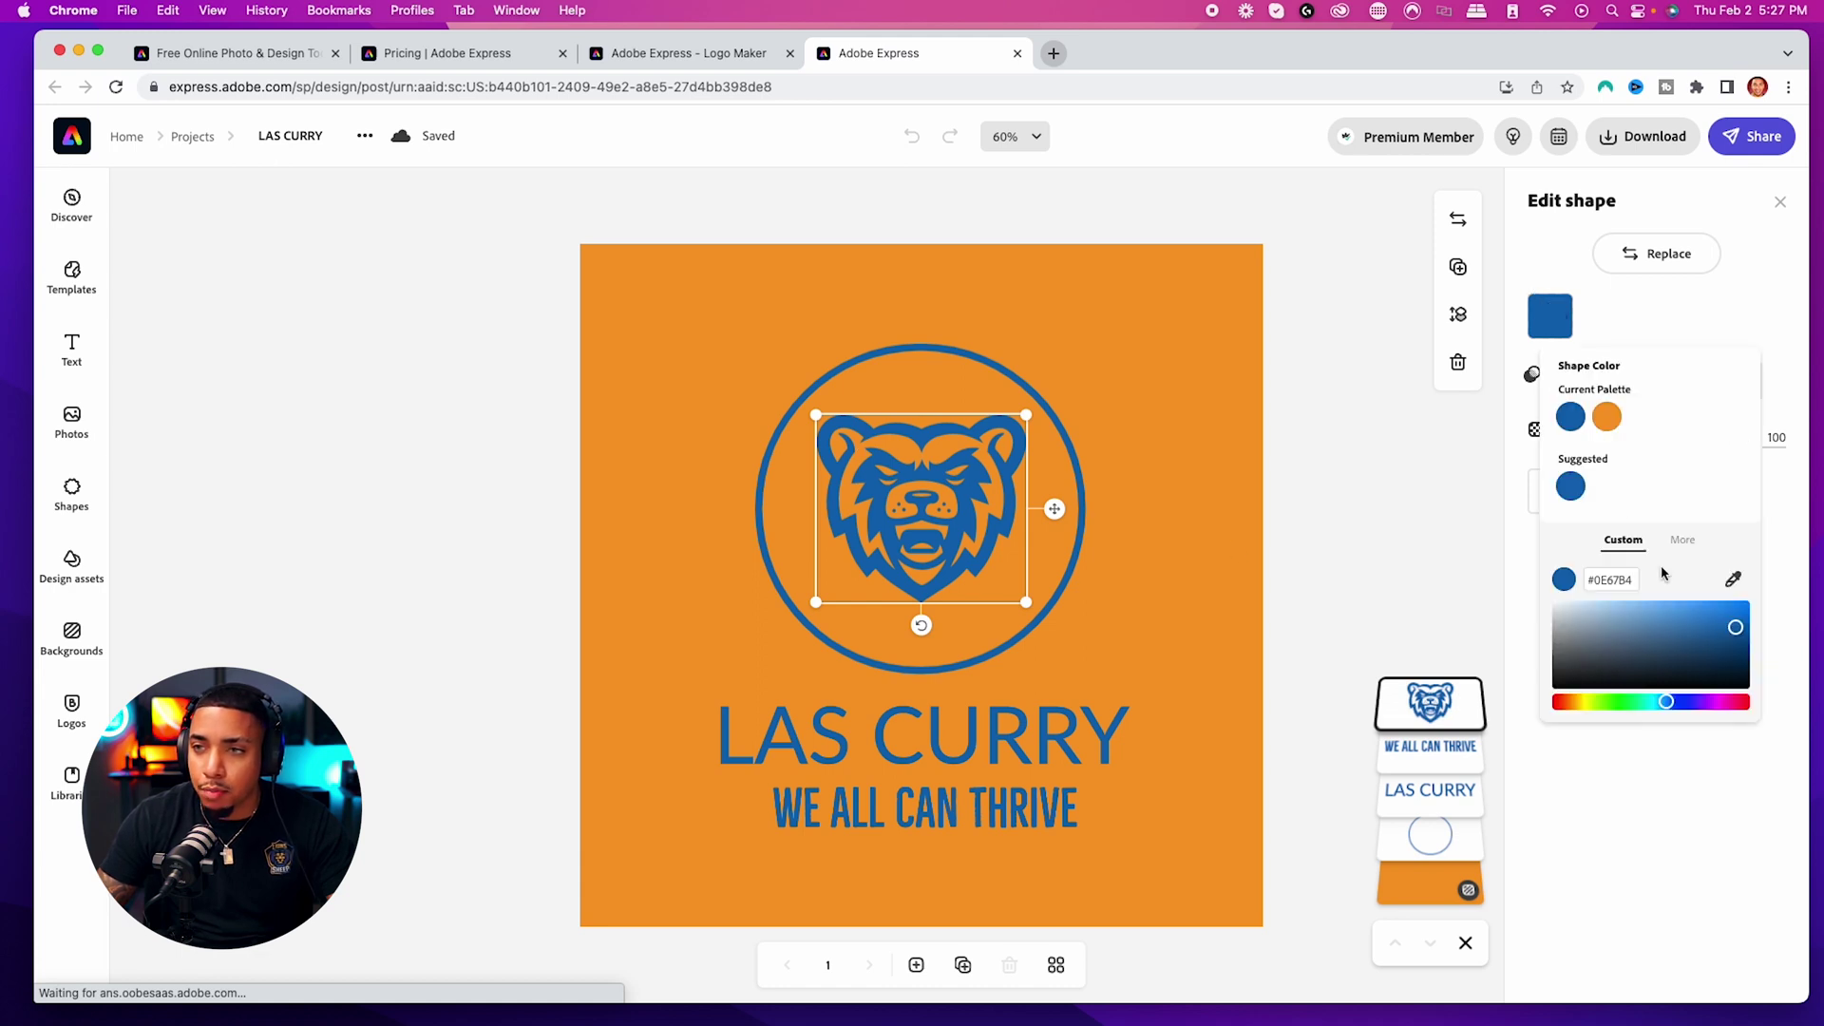
{"action": "left_click_drag", "start_coordinate": [1707, 627], "coordinate": [1616, 686]}
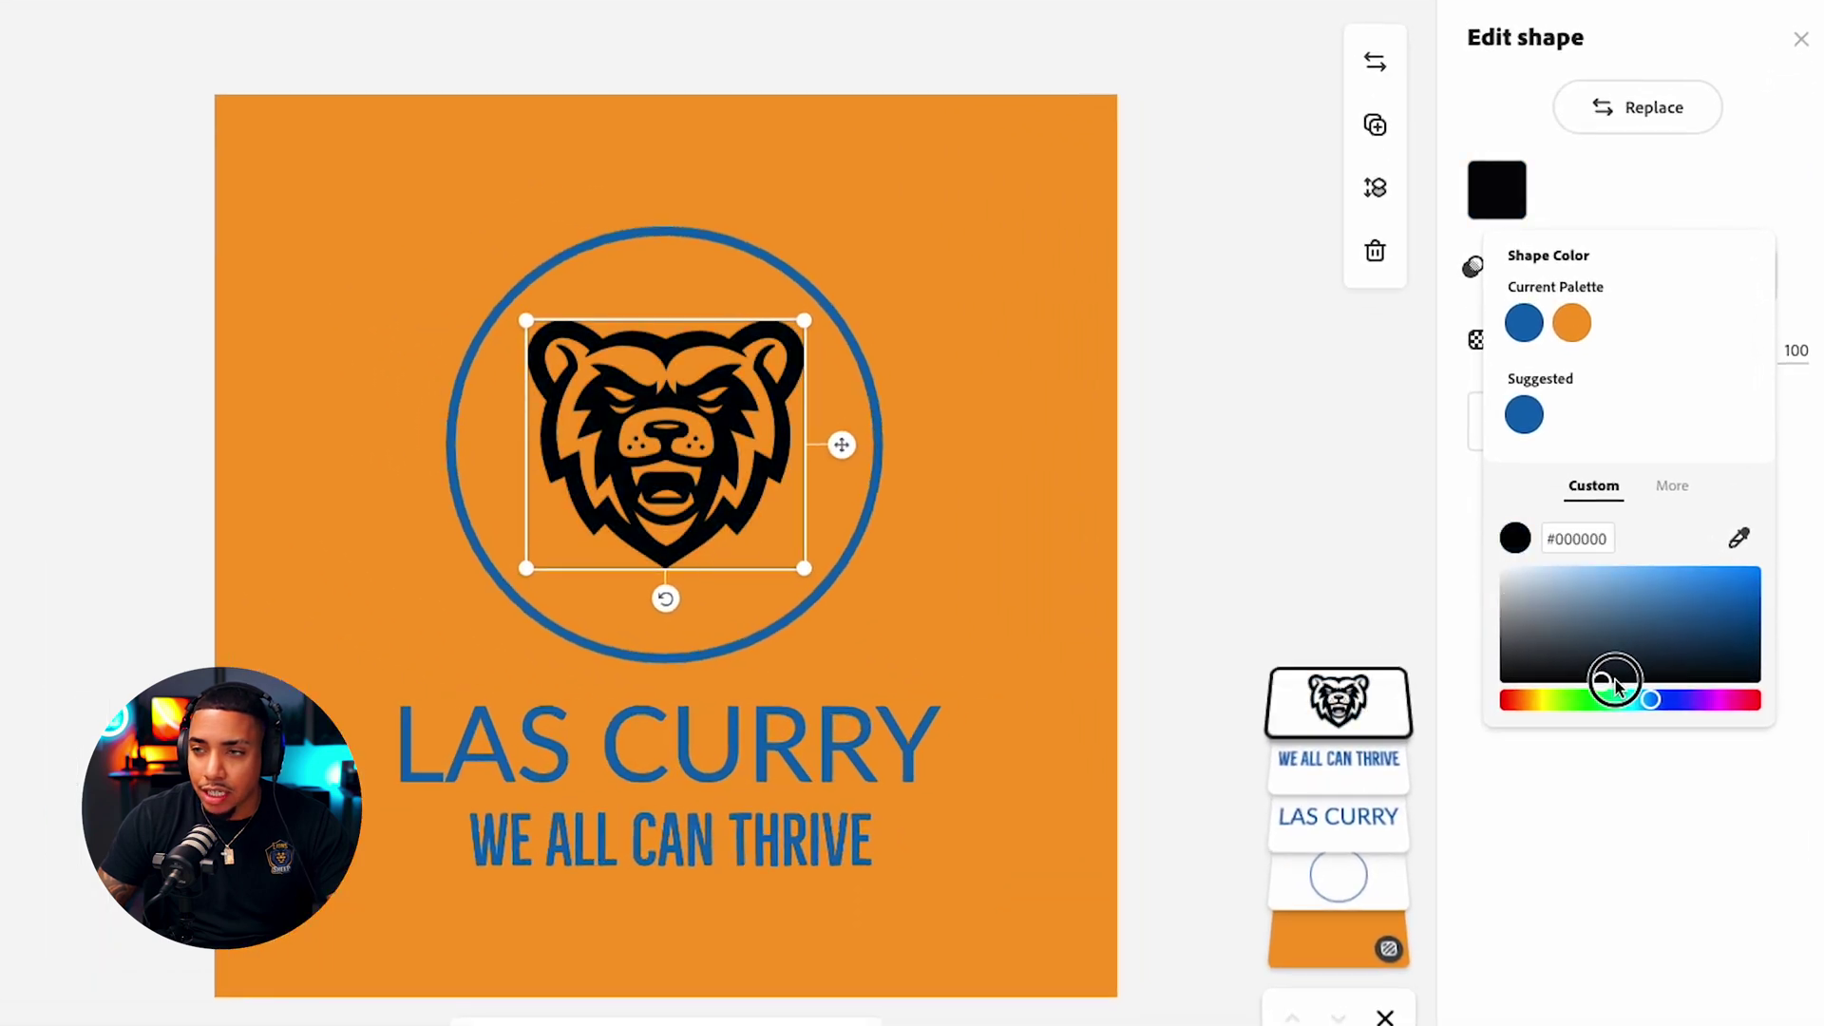
{"action": "left_click", "coordinate": [1398, 618]}
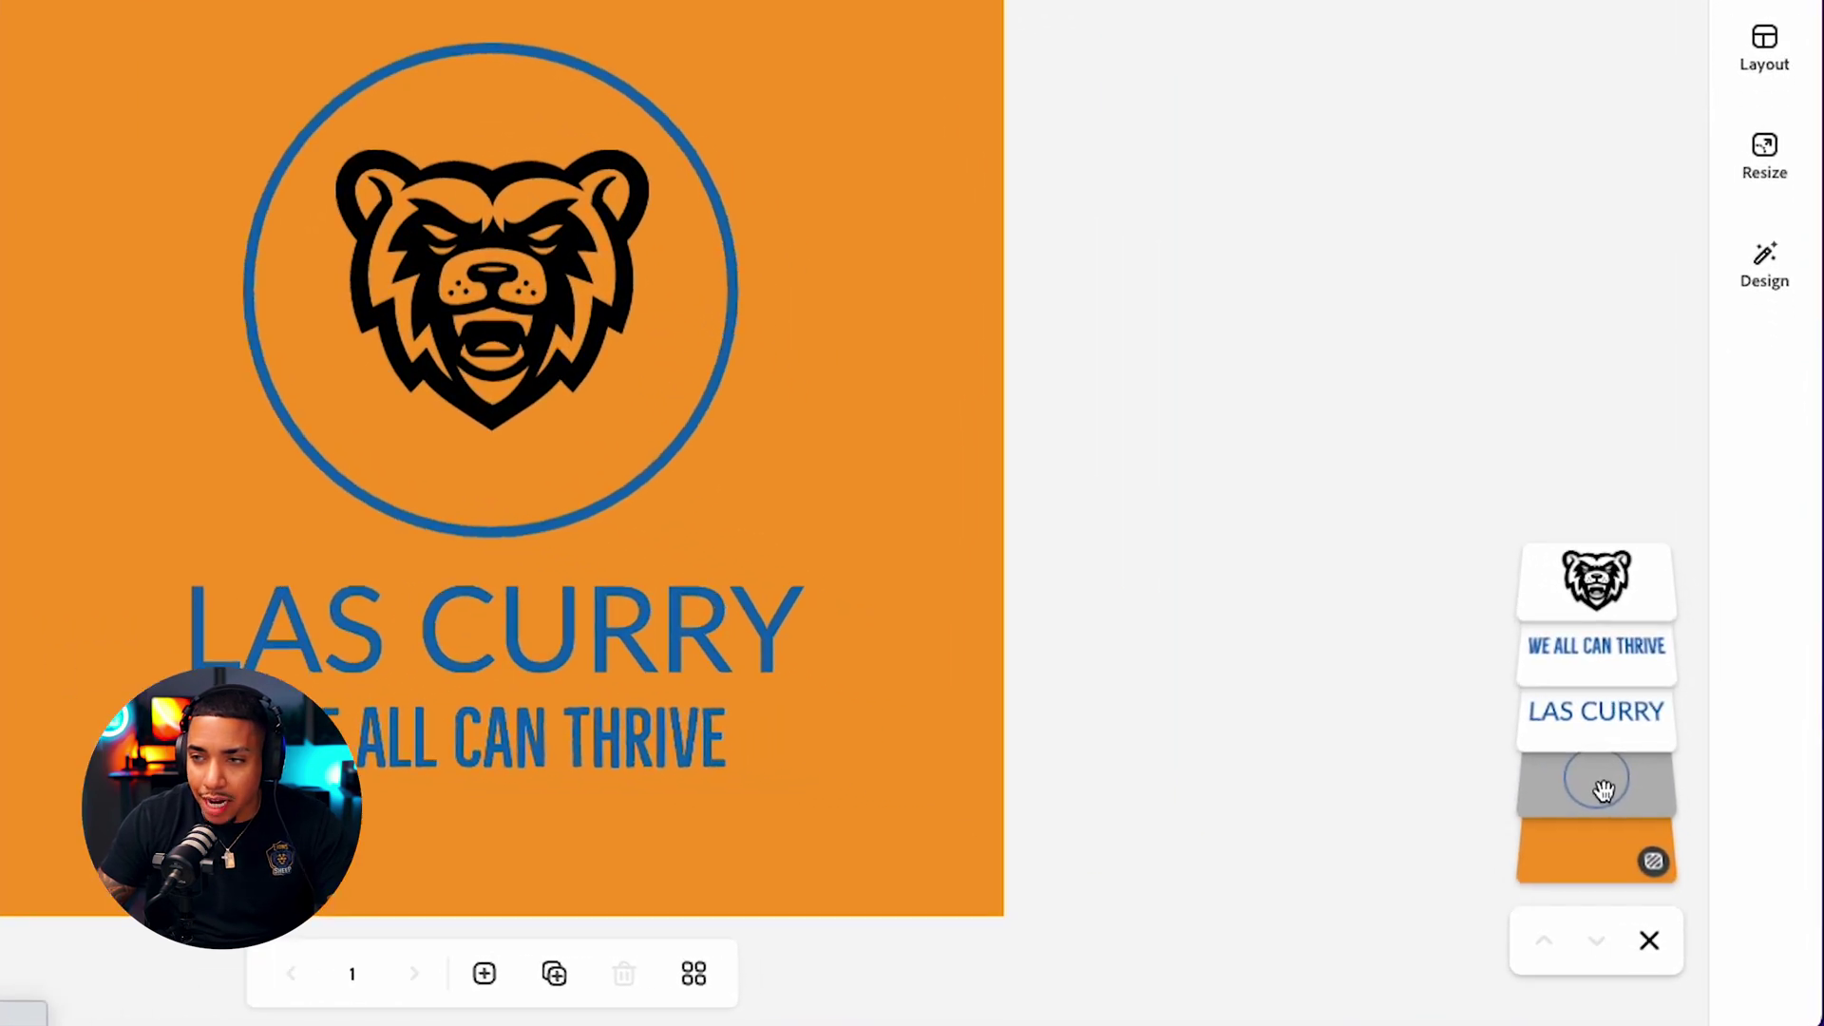
Step: Make the circle outline black using the suggested black swatch
{"action": "left_click", "coordinate": [1655, 833]}
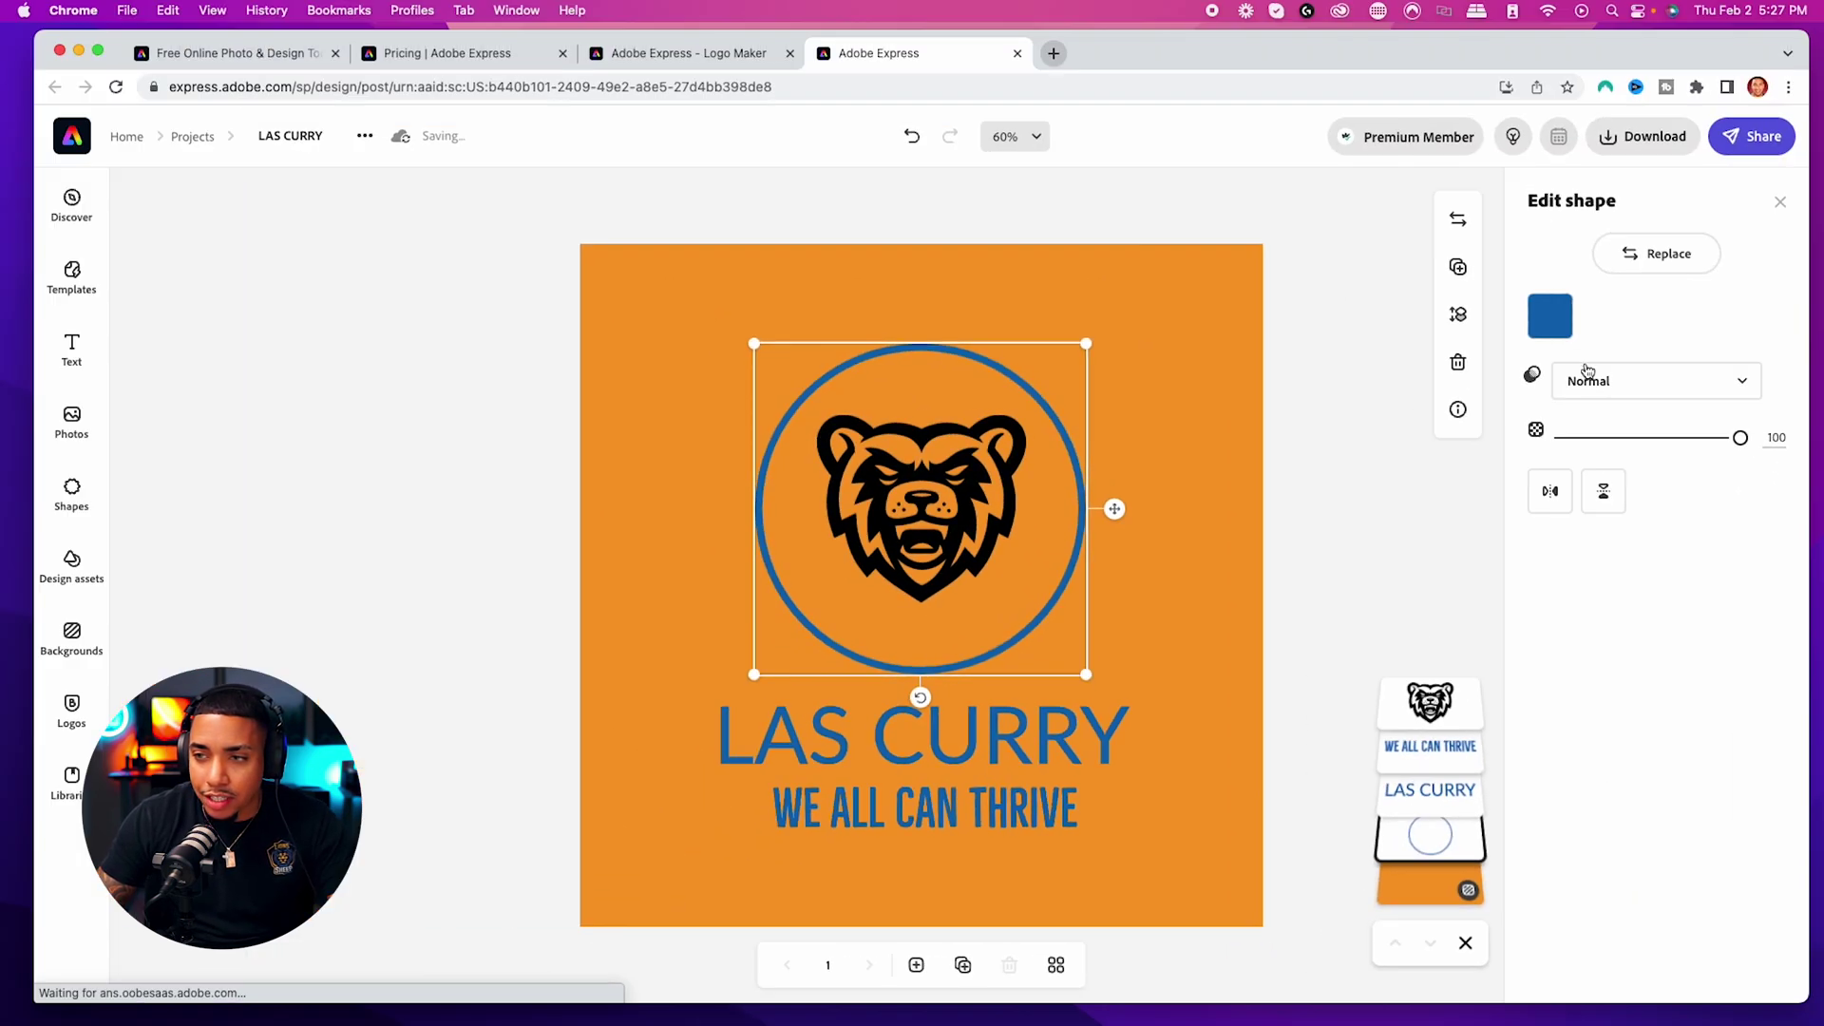
{"action": "left_click", "coordinate": [1561, 324]}
{"action": "left_click", "coordinate": [1607, 488]}
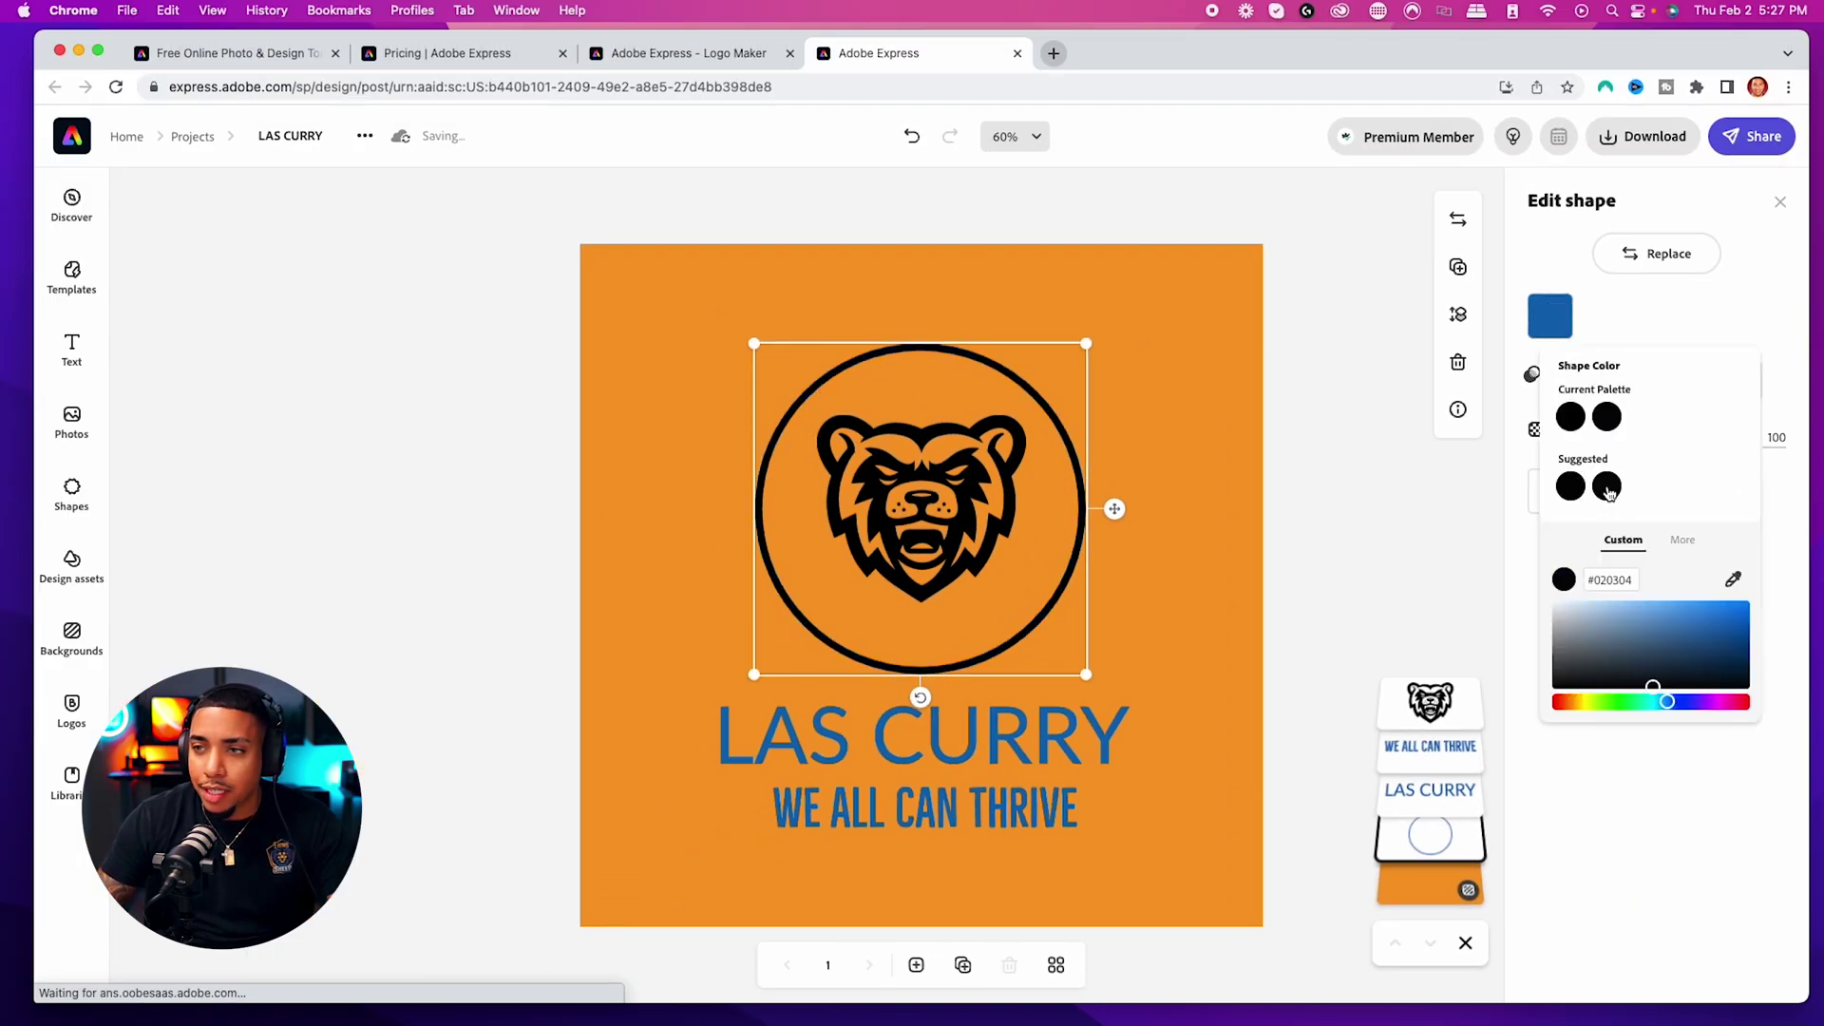
{"action": "left_click", "coordinate": [1437, 534]}
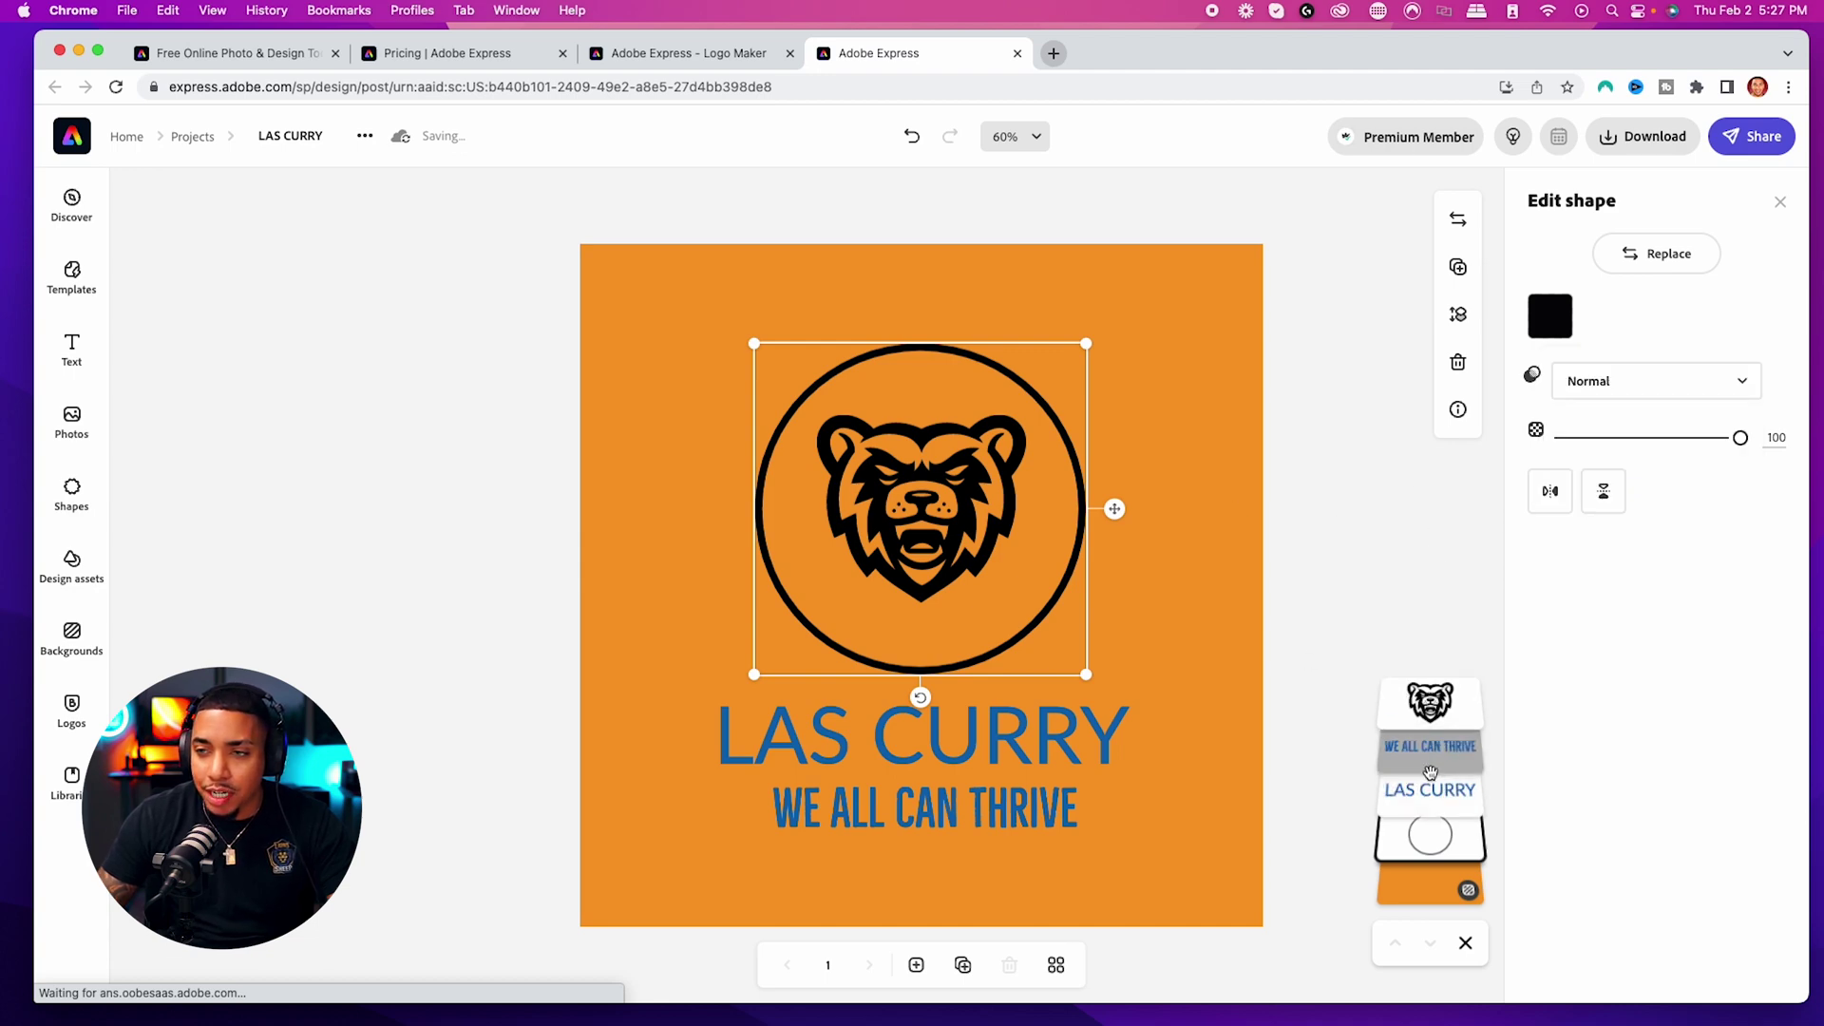
Step: Change the WE ALL CAN THRIVE tagline's text colour to the suggested black
{"action": "left_click", "coordinate": [1429, 751]}
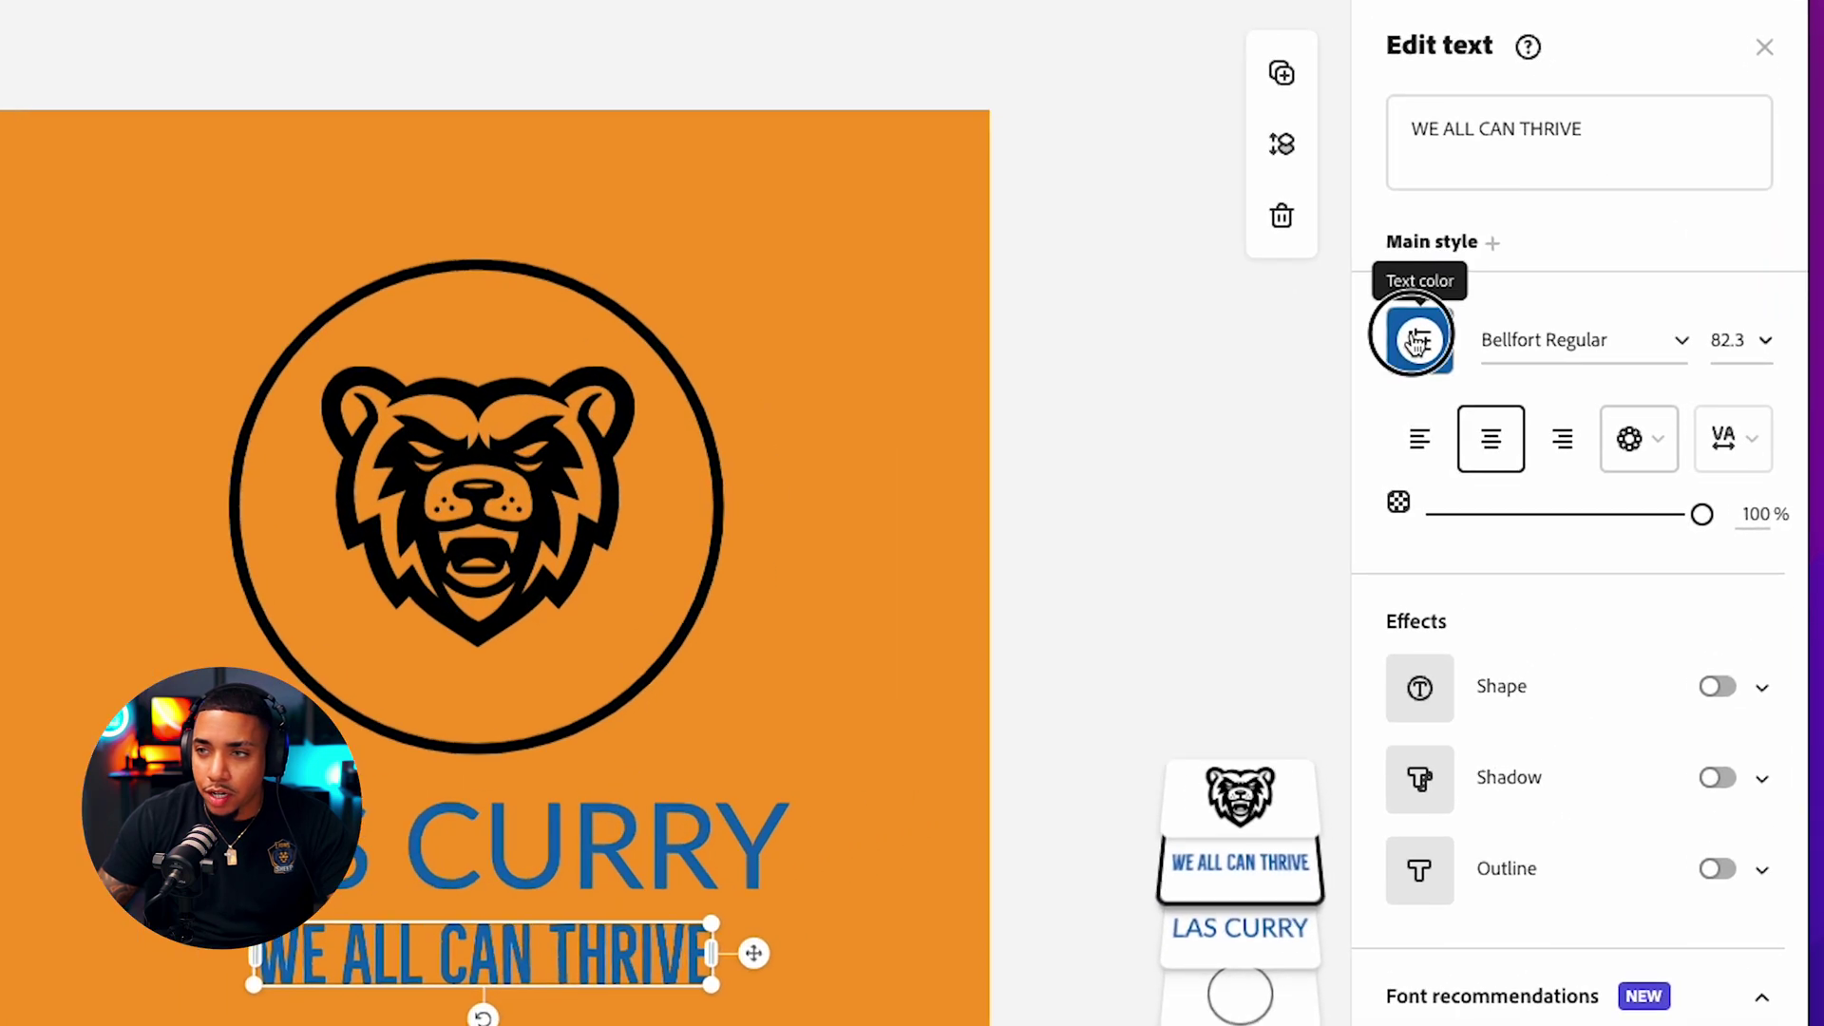
{"action": "left_click", "coordinate": [1549, 398]}
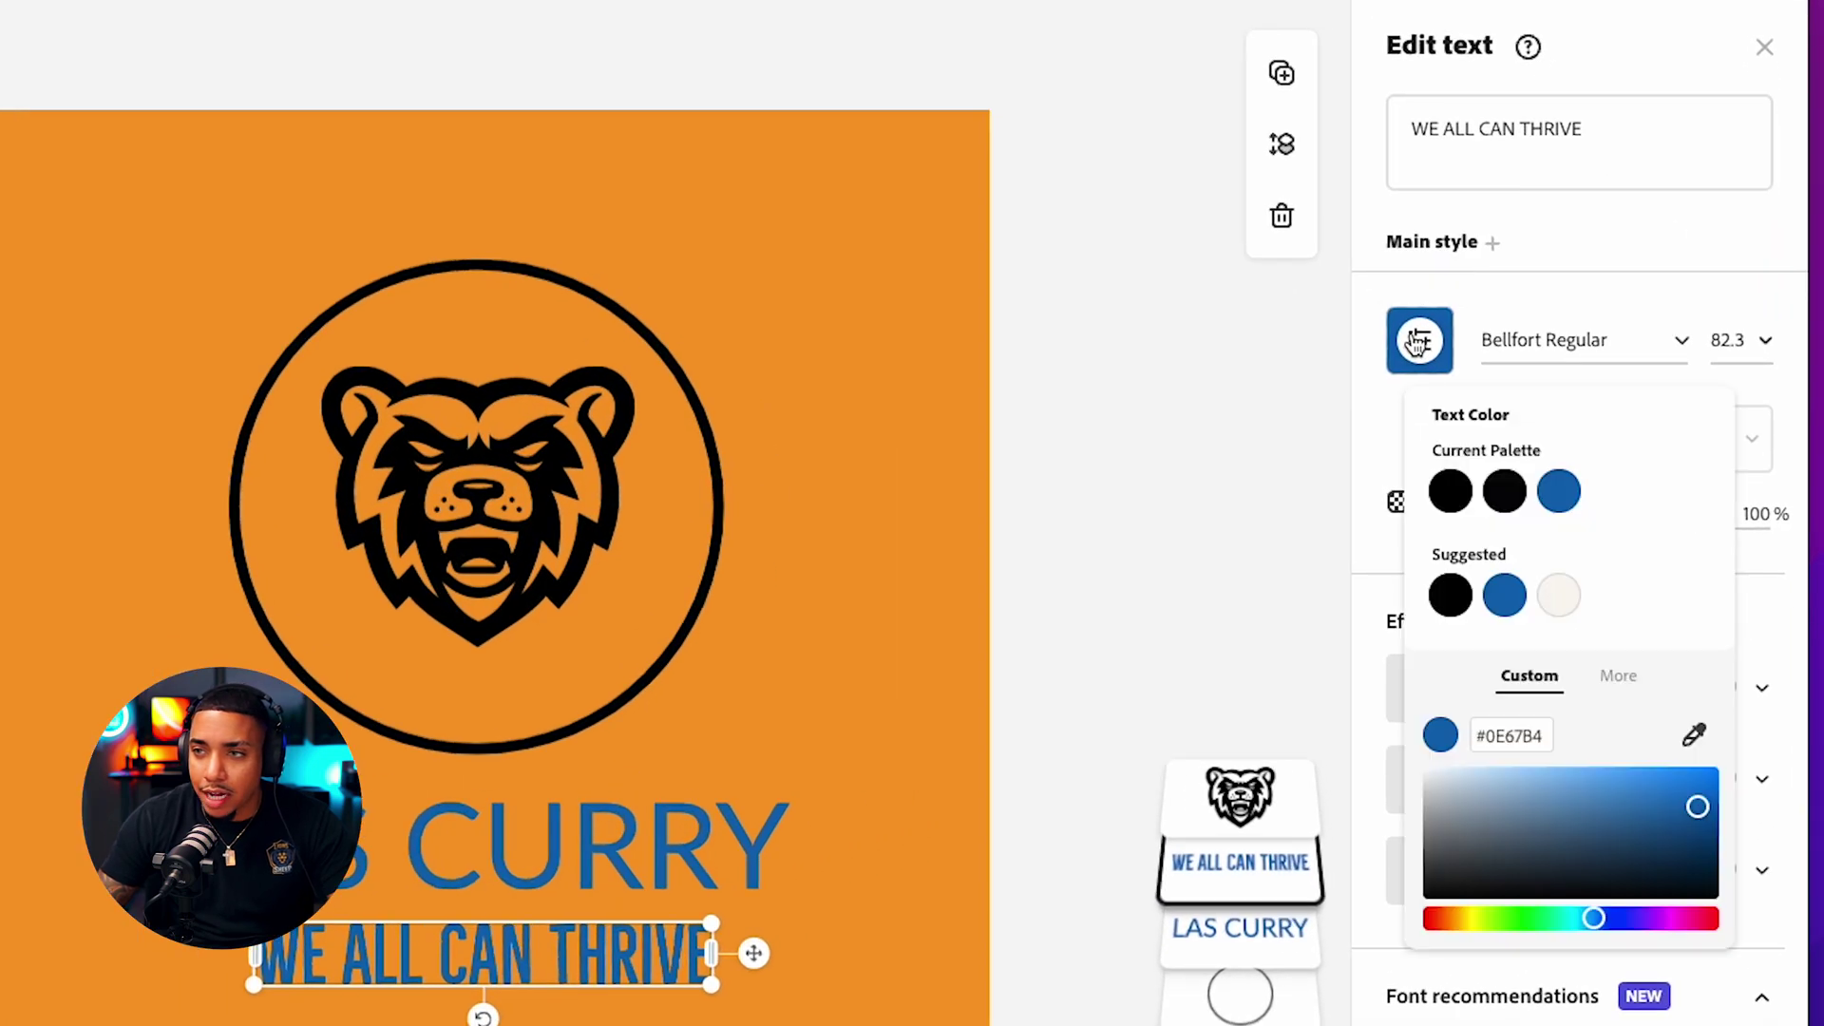
{"action": "scroll", "coordinate": [1700, 950], "scroll_direction": "down", "scroll_amount": 3}
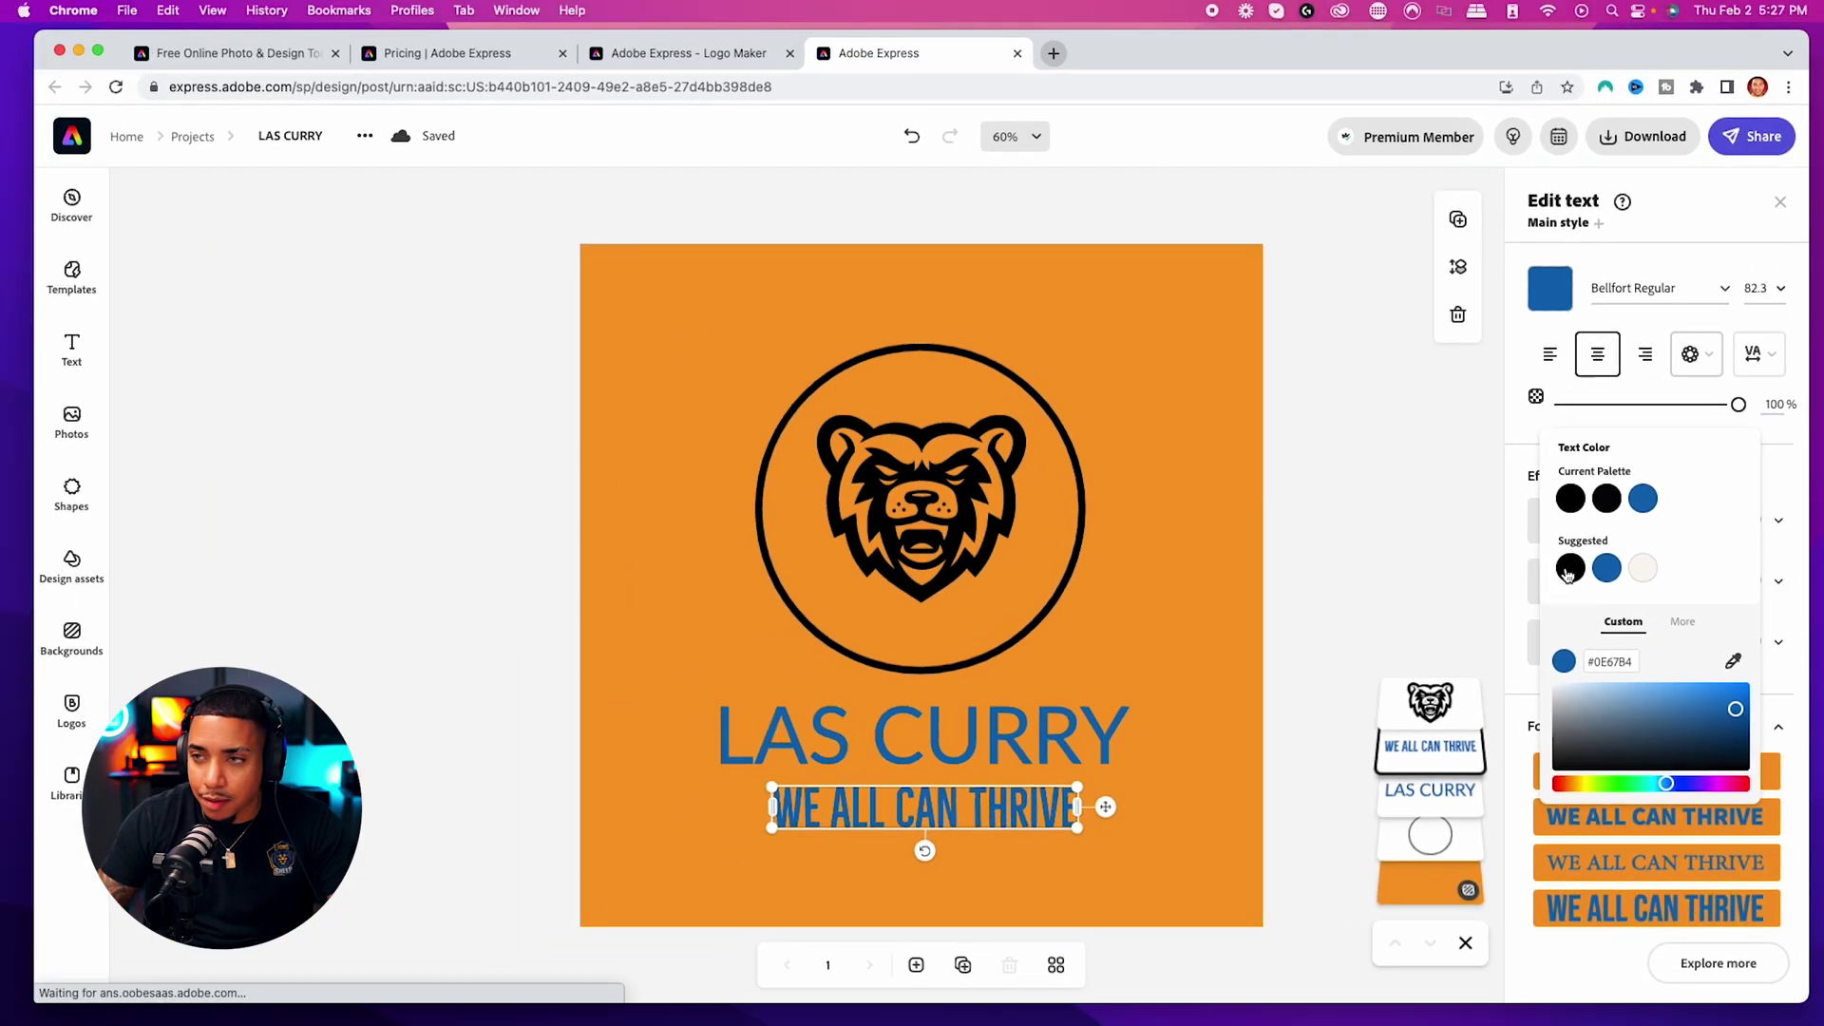
{"action": "left_click", "coordinate": [1537, 585]}
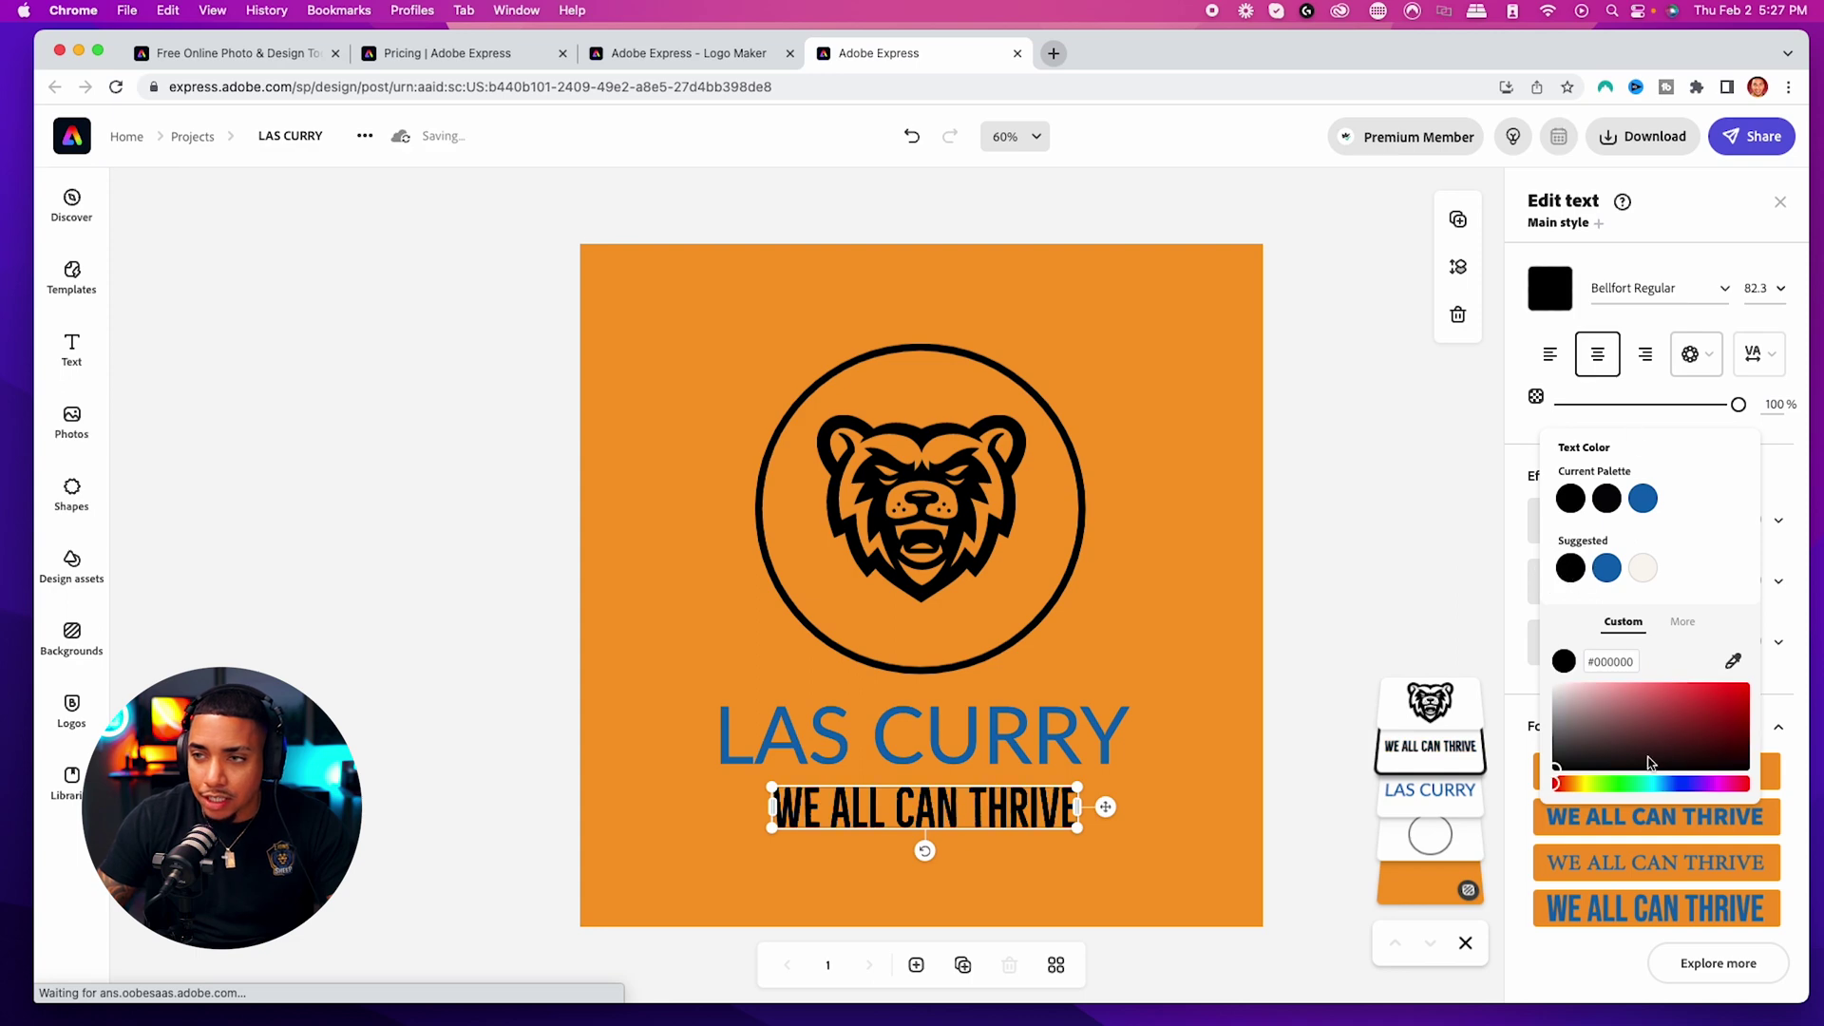
{"action": "left_click", "coordinate": [1789, 691]}
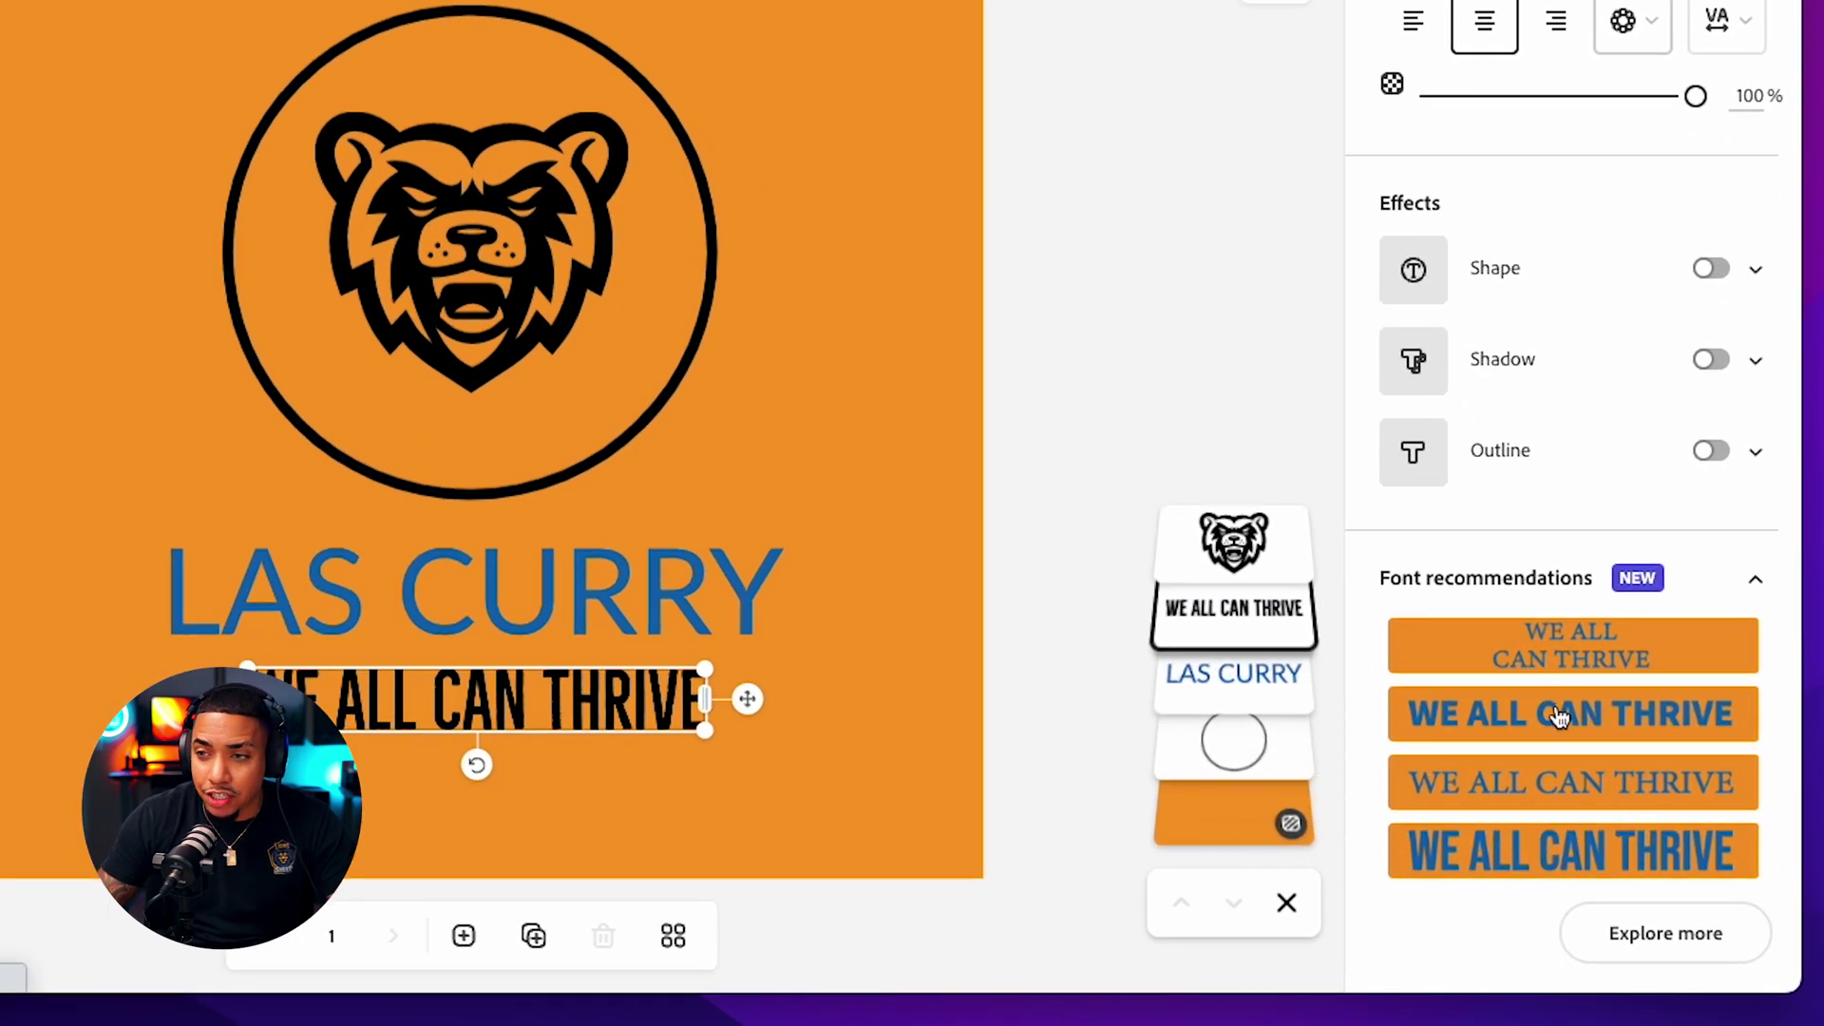
Step: Set the tagline in Bebas Neue from the recommended fonts
{"action": "left_click", "coordinate": [1561, 717]}
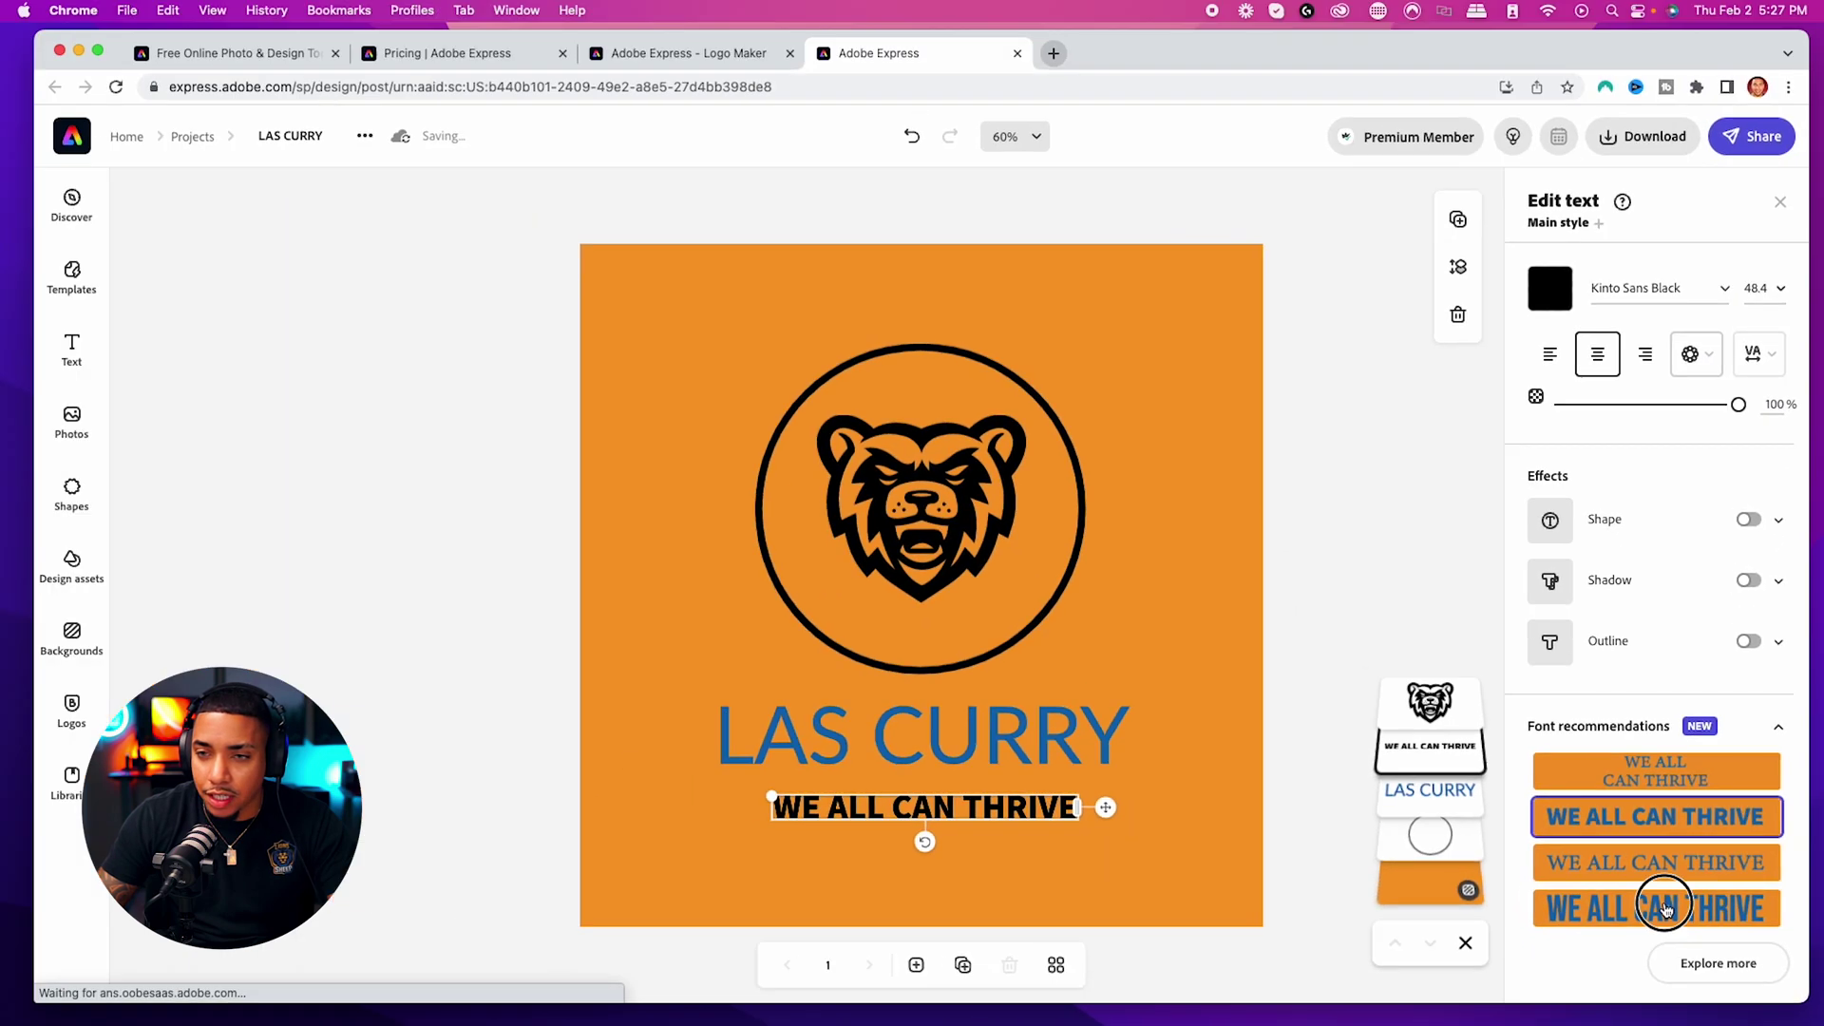
{"action": "left_click", "coordinate": [1585, 852]}
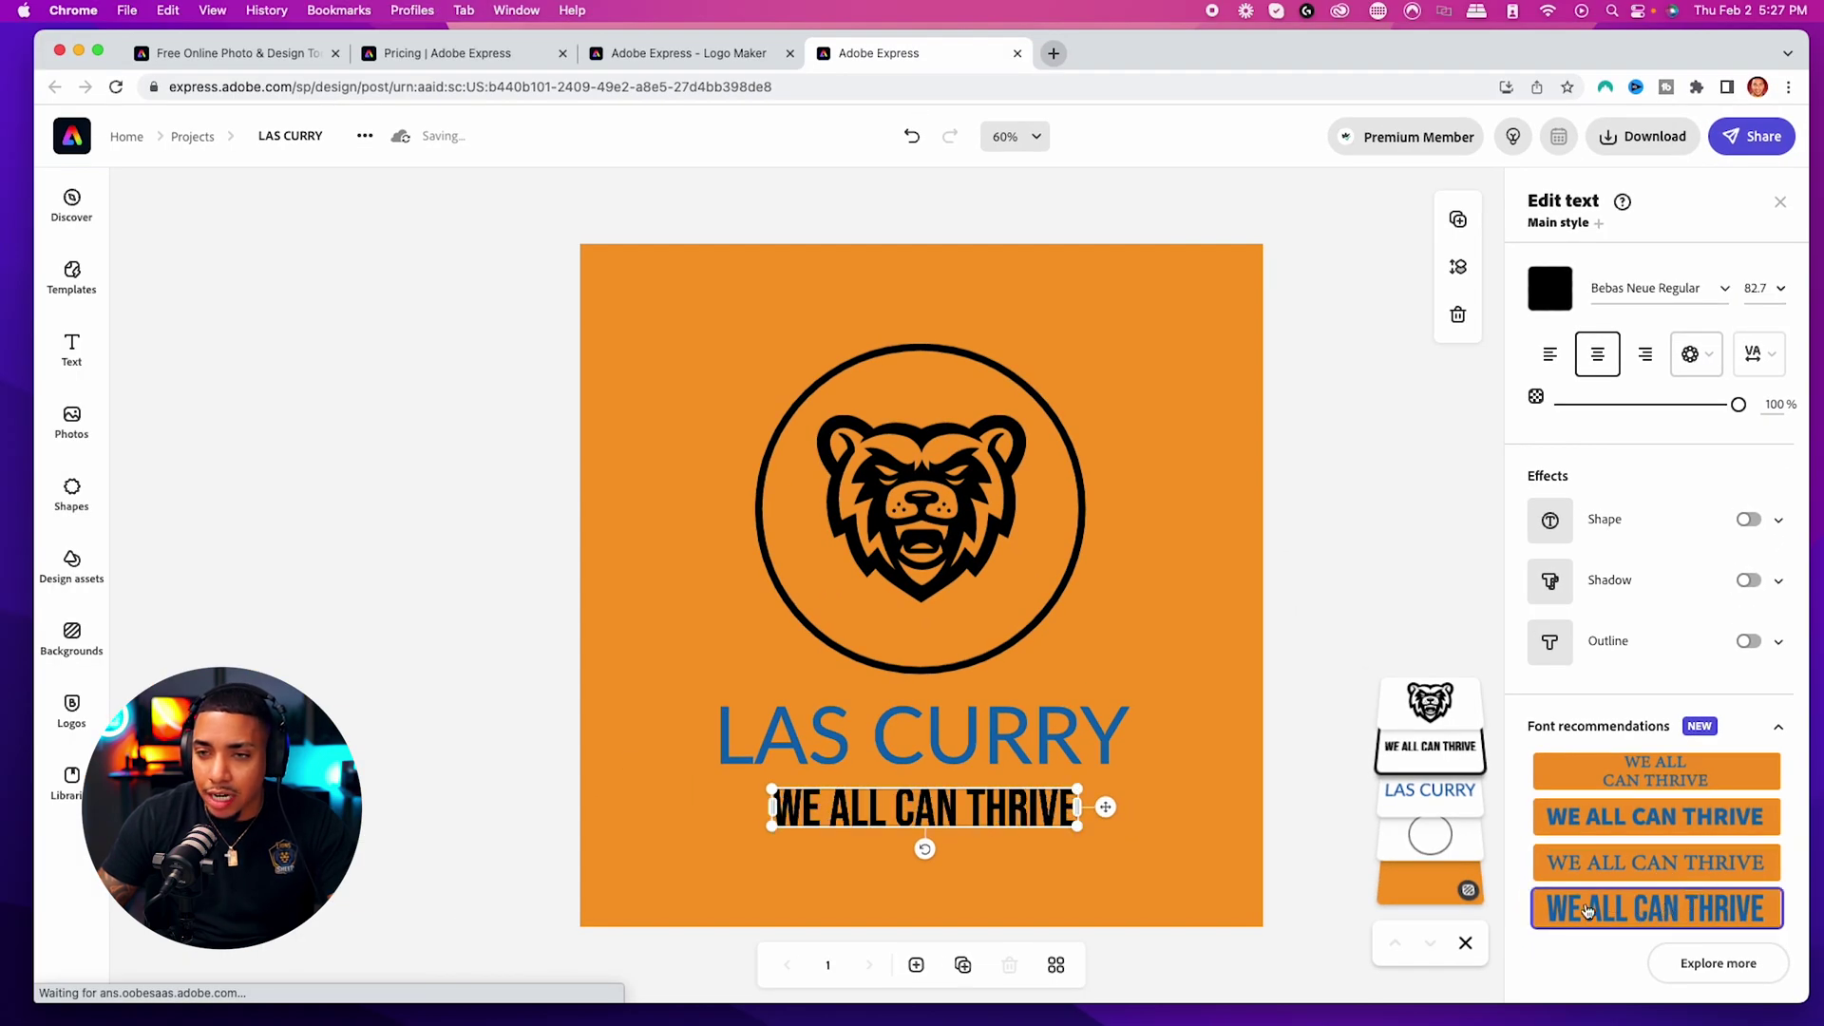
{"action": "left_click", "coordinate": [1413, 790]}
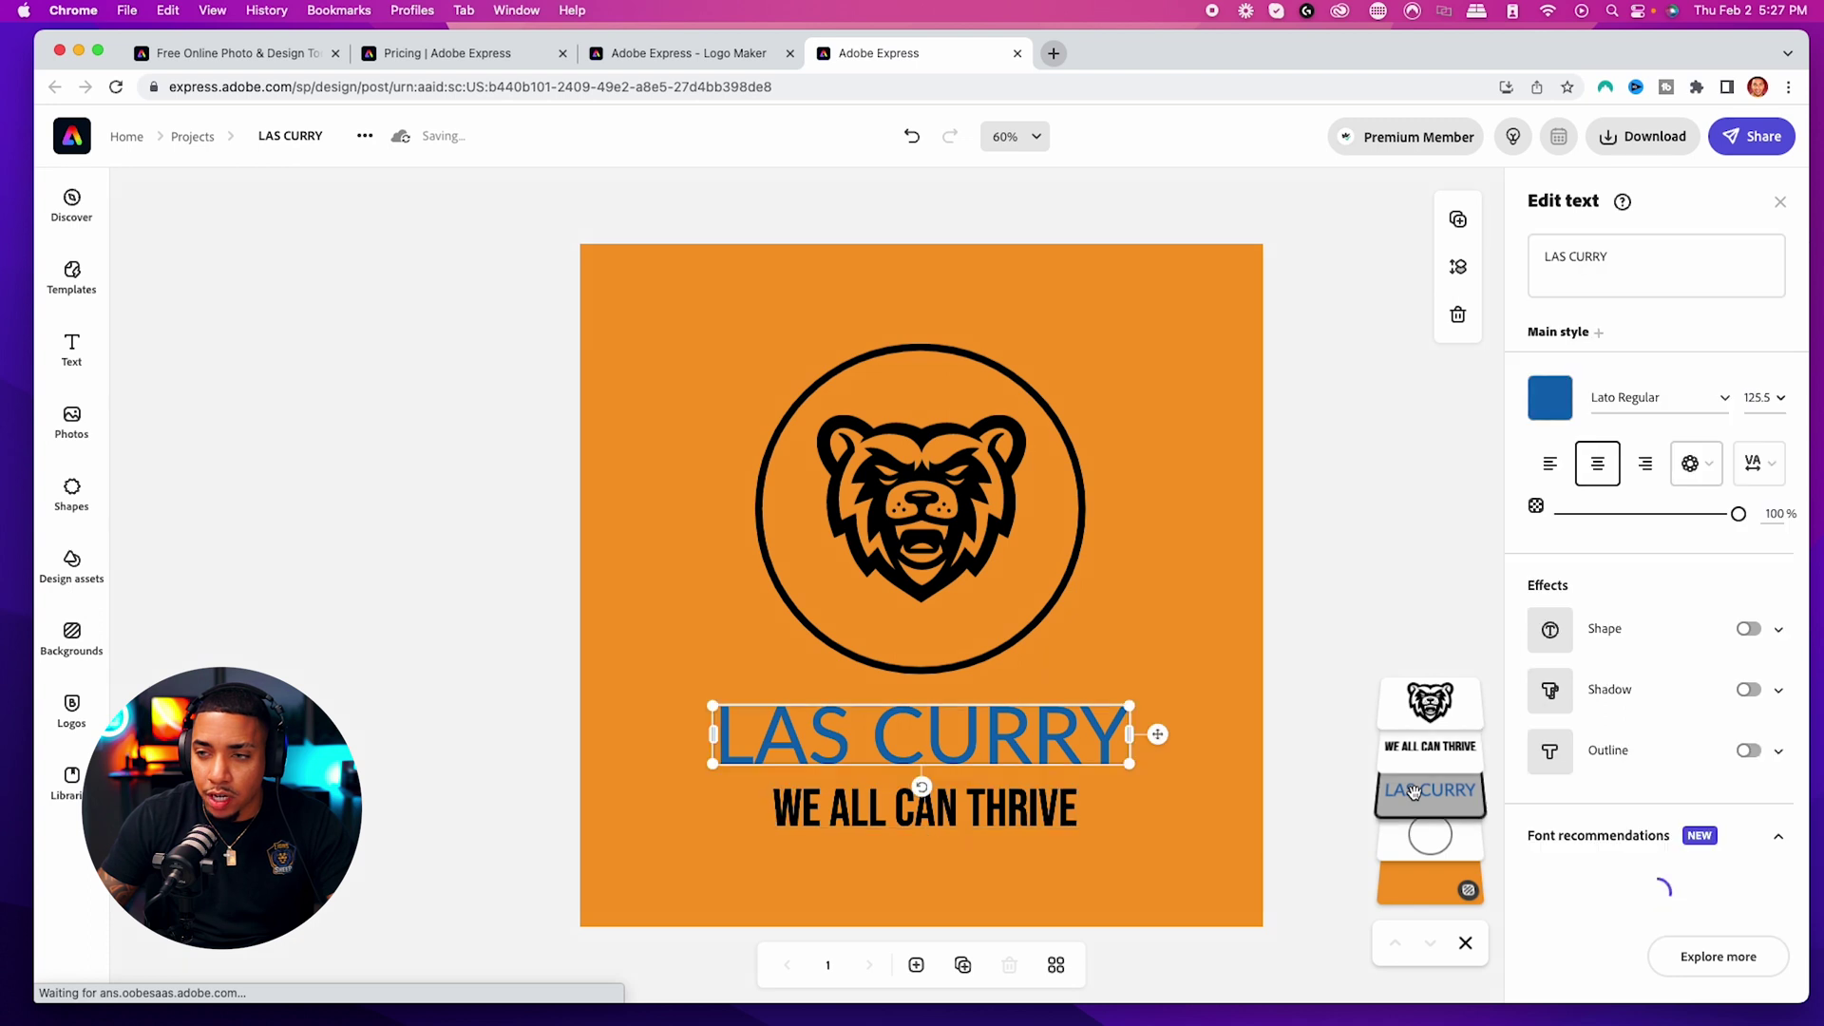
Step: Make LAS CURRY black, undoing trial font changes to keep it in Lato Regular
{"action": "left_click", "coordinate": [1563, 385]}
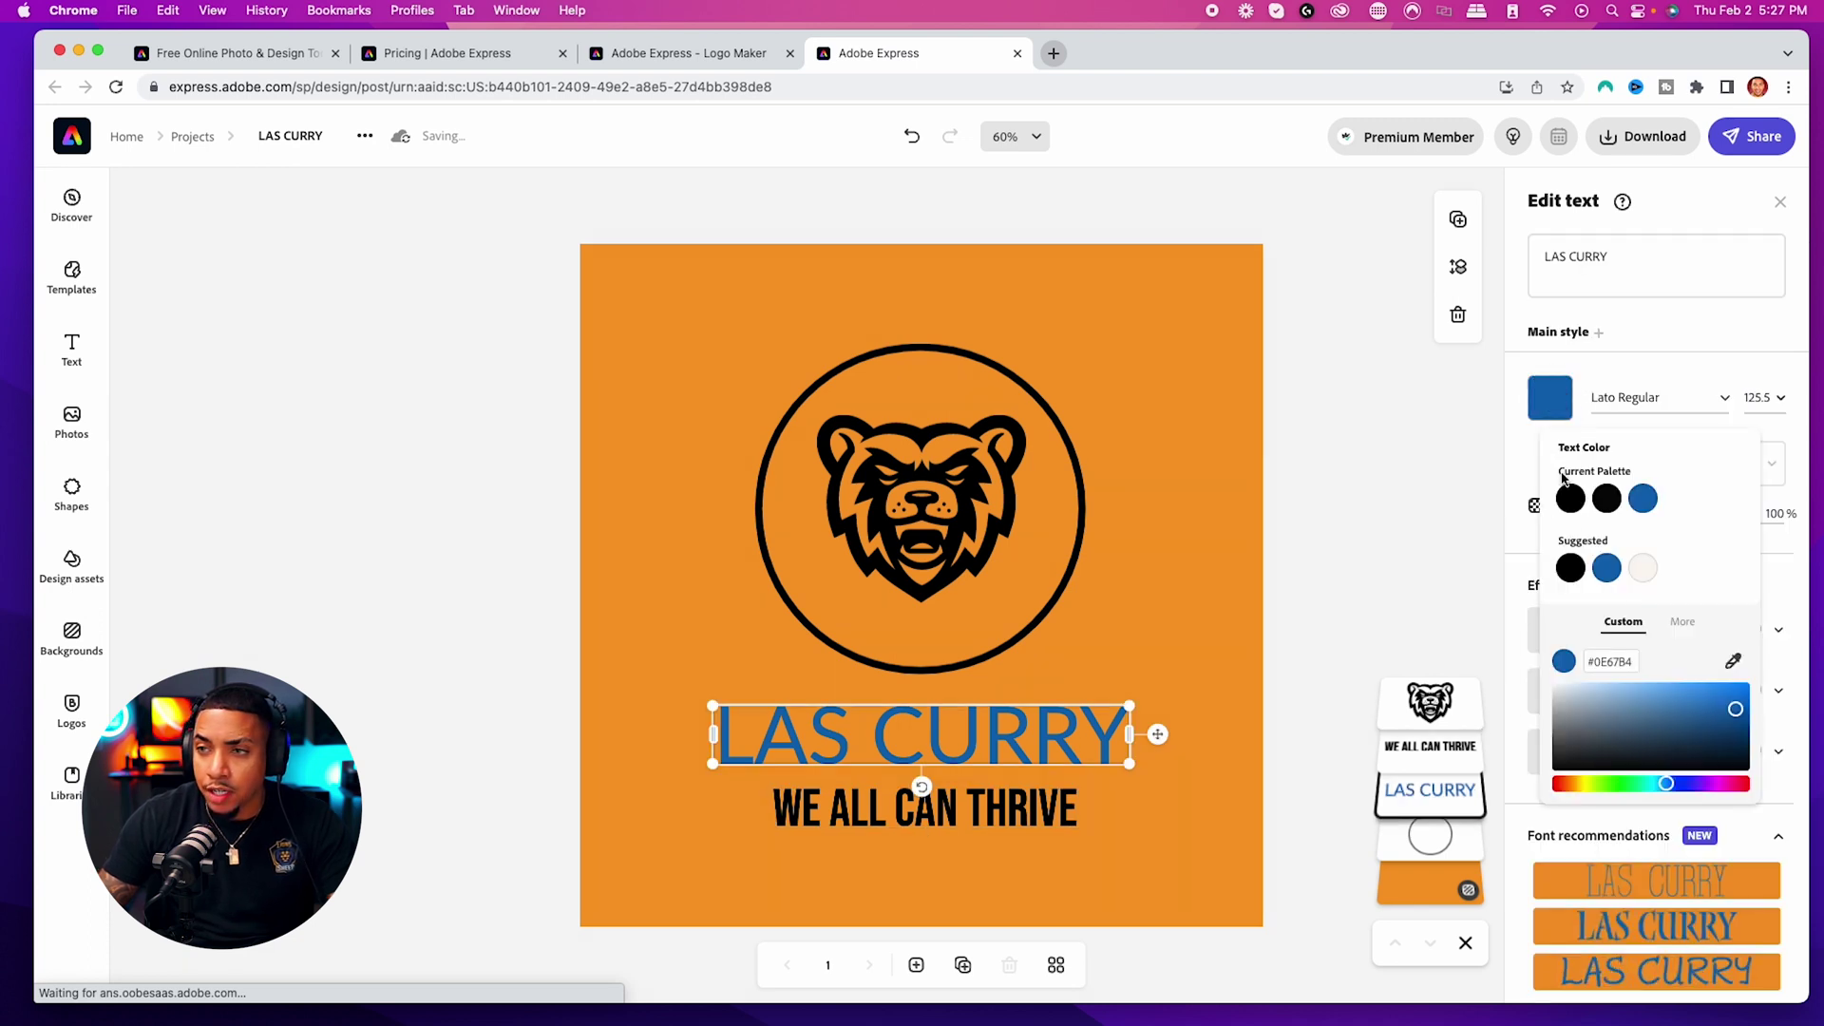
{"action": "left_click", "coordinate": [1569, 568]}
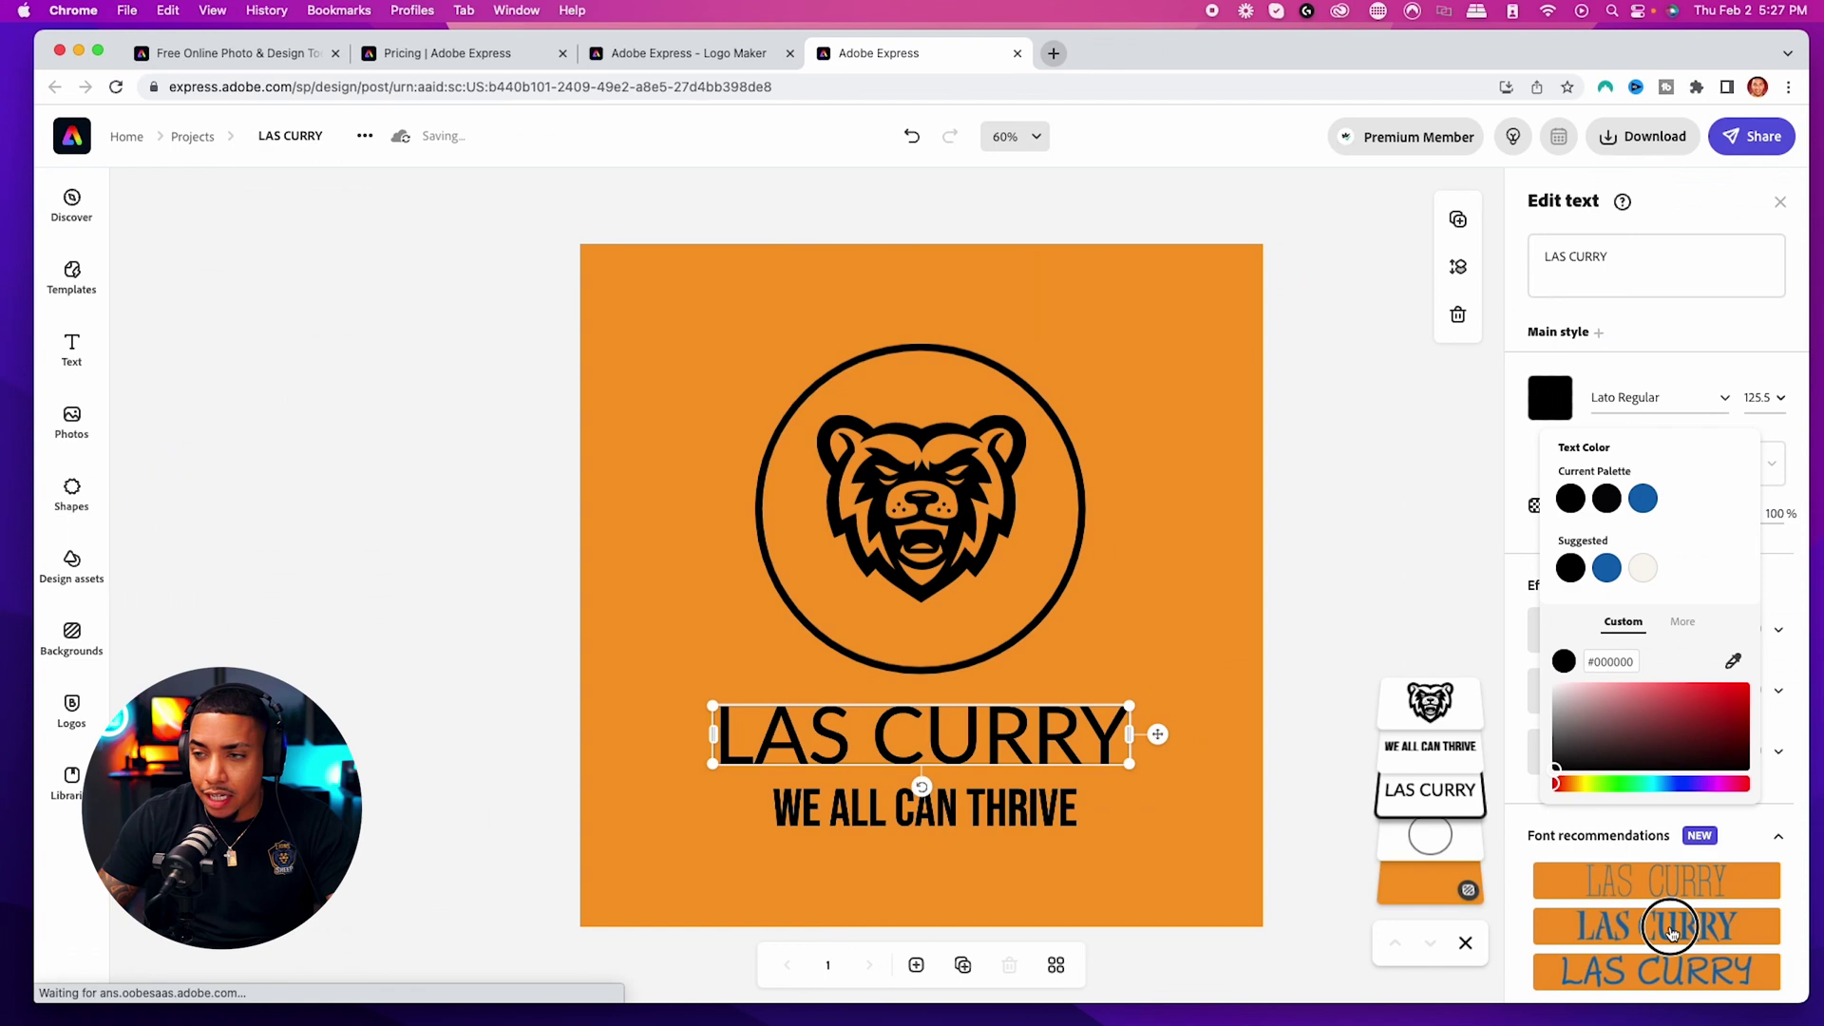
{"action": "left_click", "coordinate": [1672, 932]}
{"action": "scroll", "coordinate": [1672, 932], "scroll_direction": "down", "scroll_amount": 2}
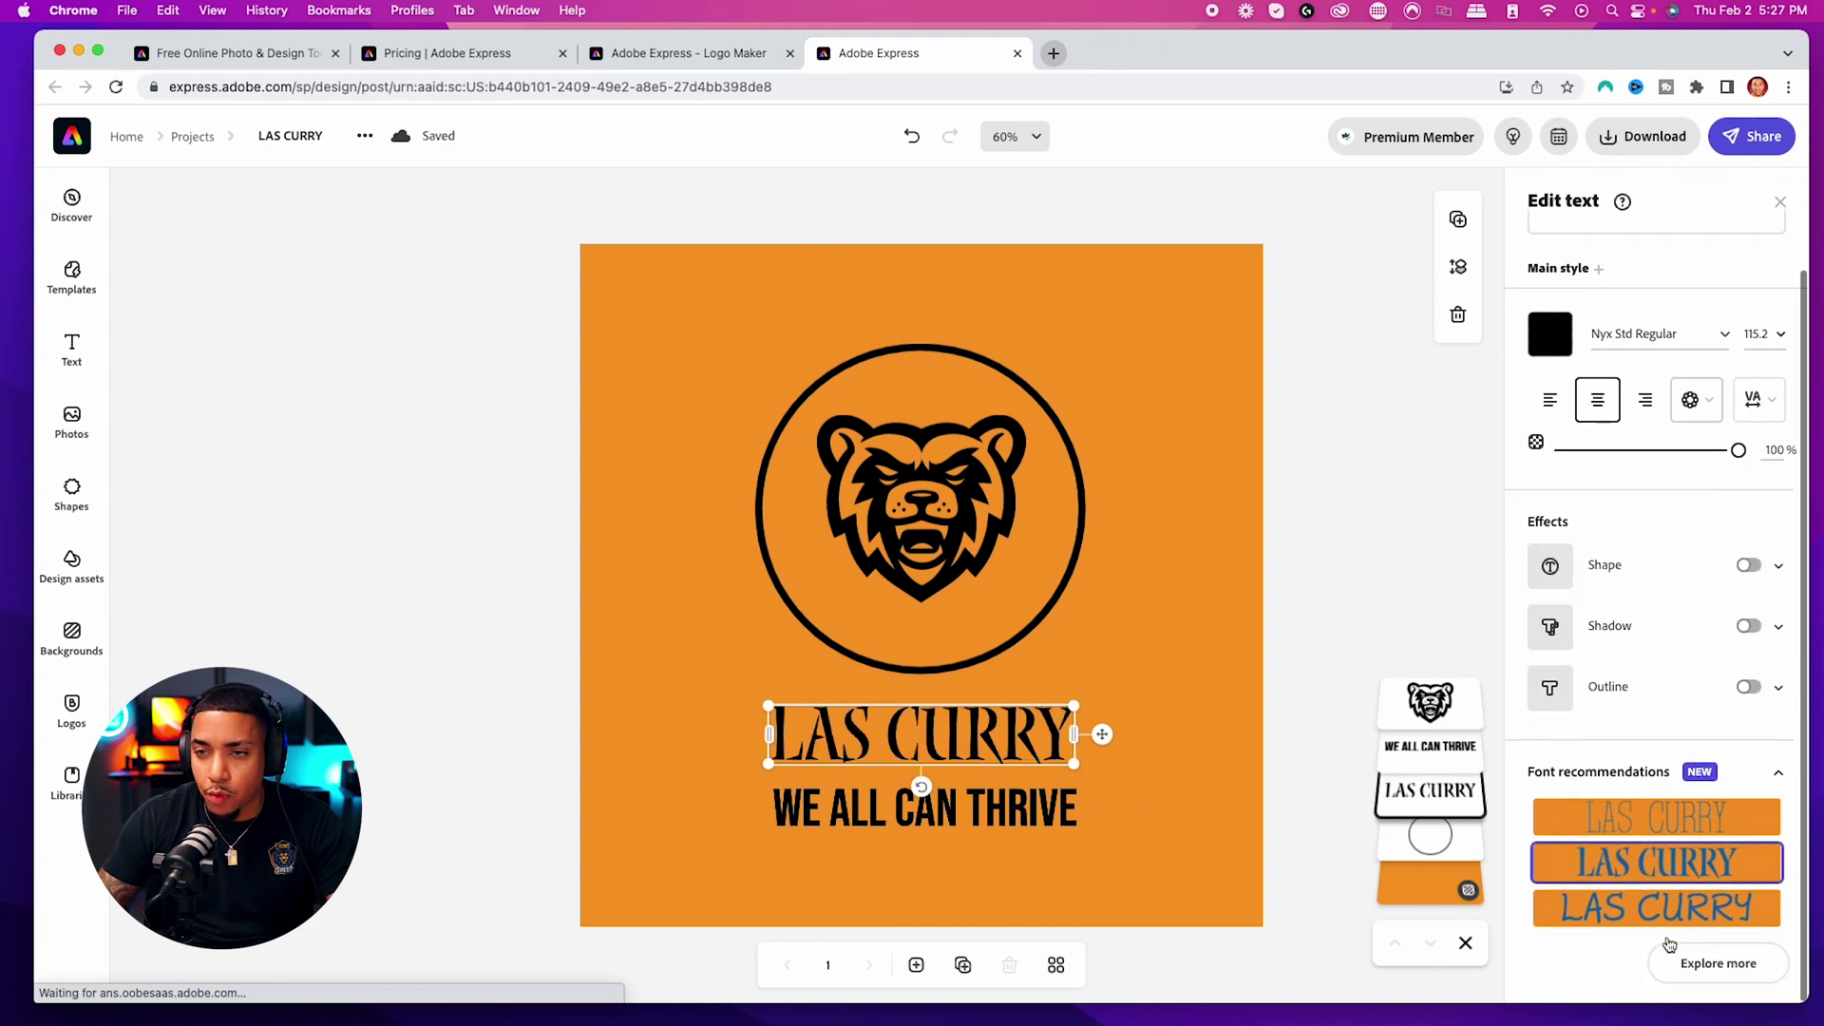
{"action": "left_click", "coordinate": [1624, 825]}
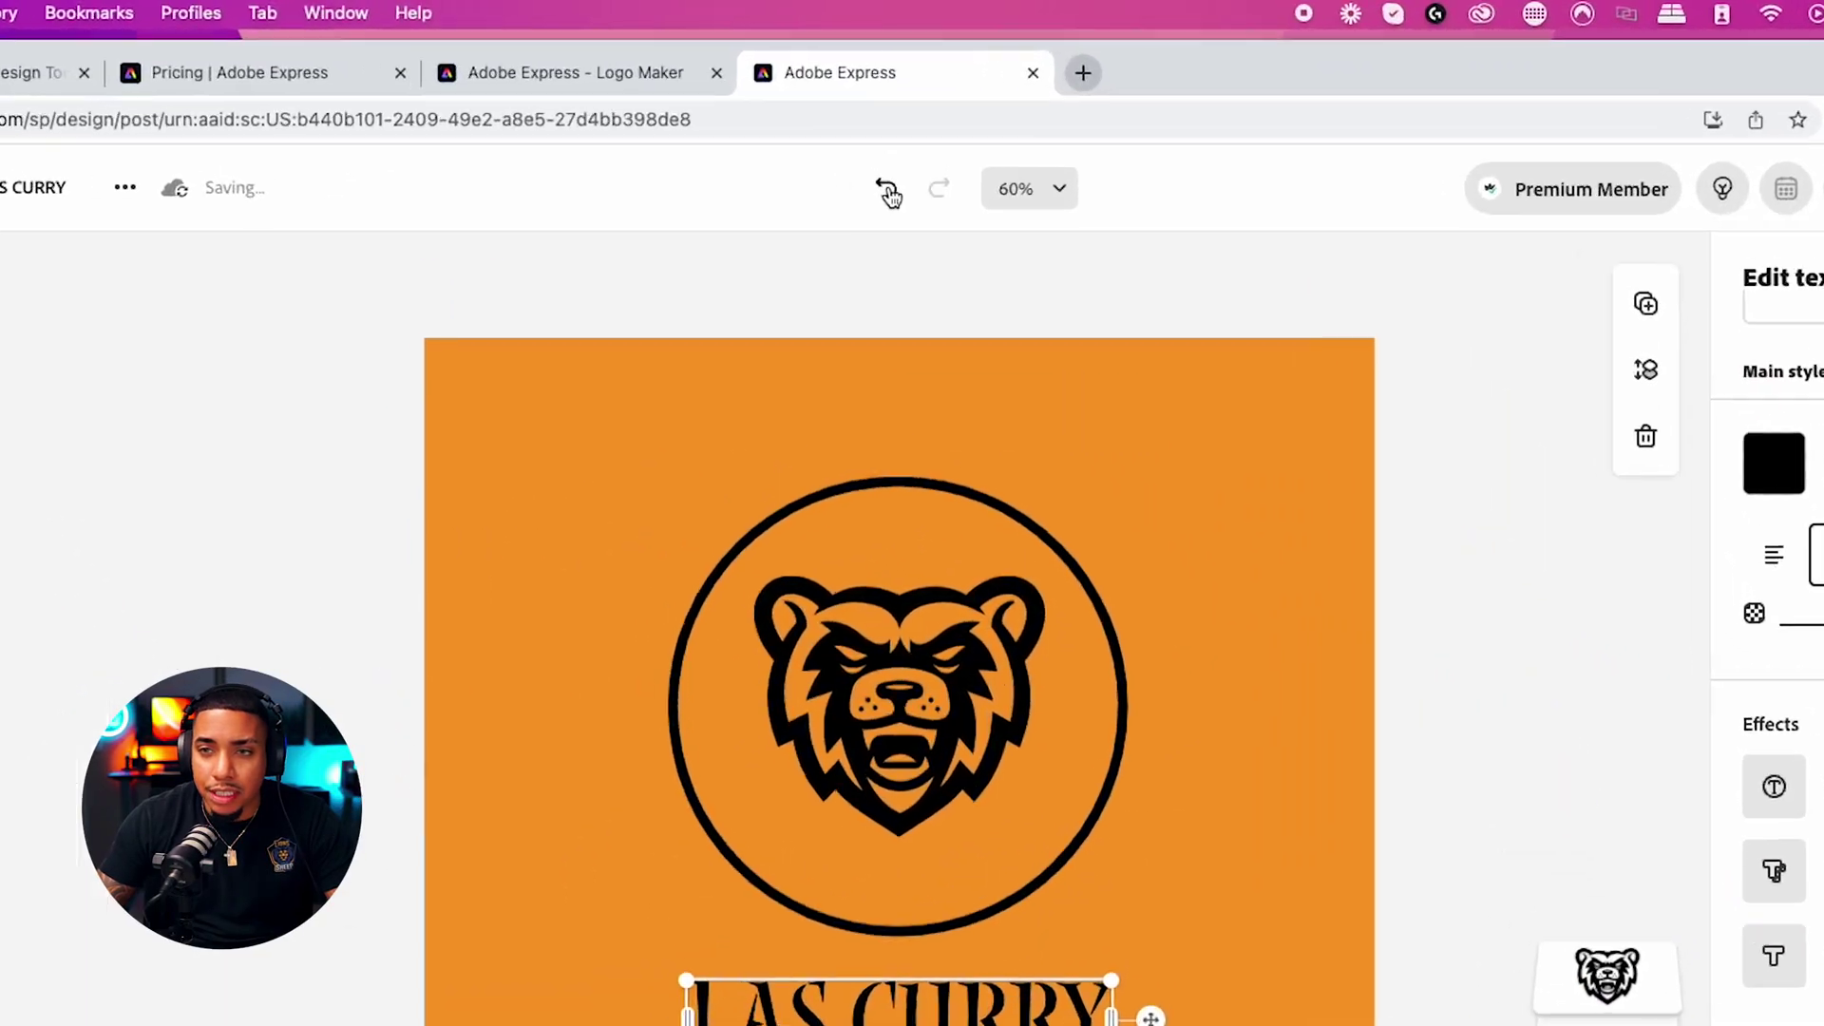
{"action": "left_click", "coordinate": [888, 190]}
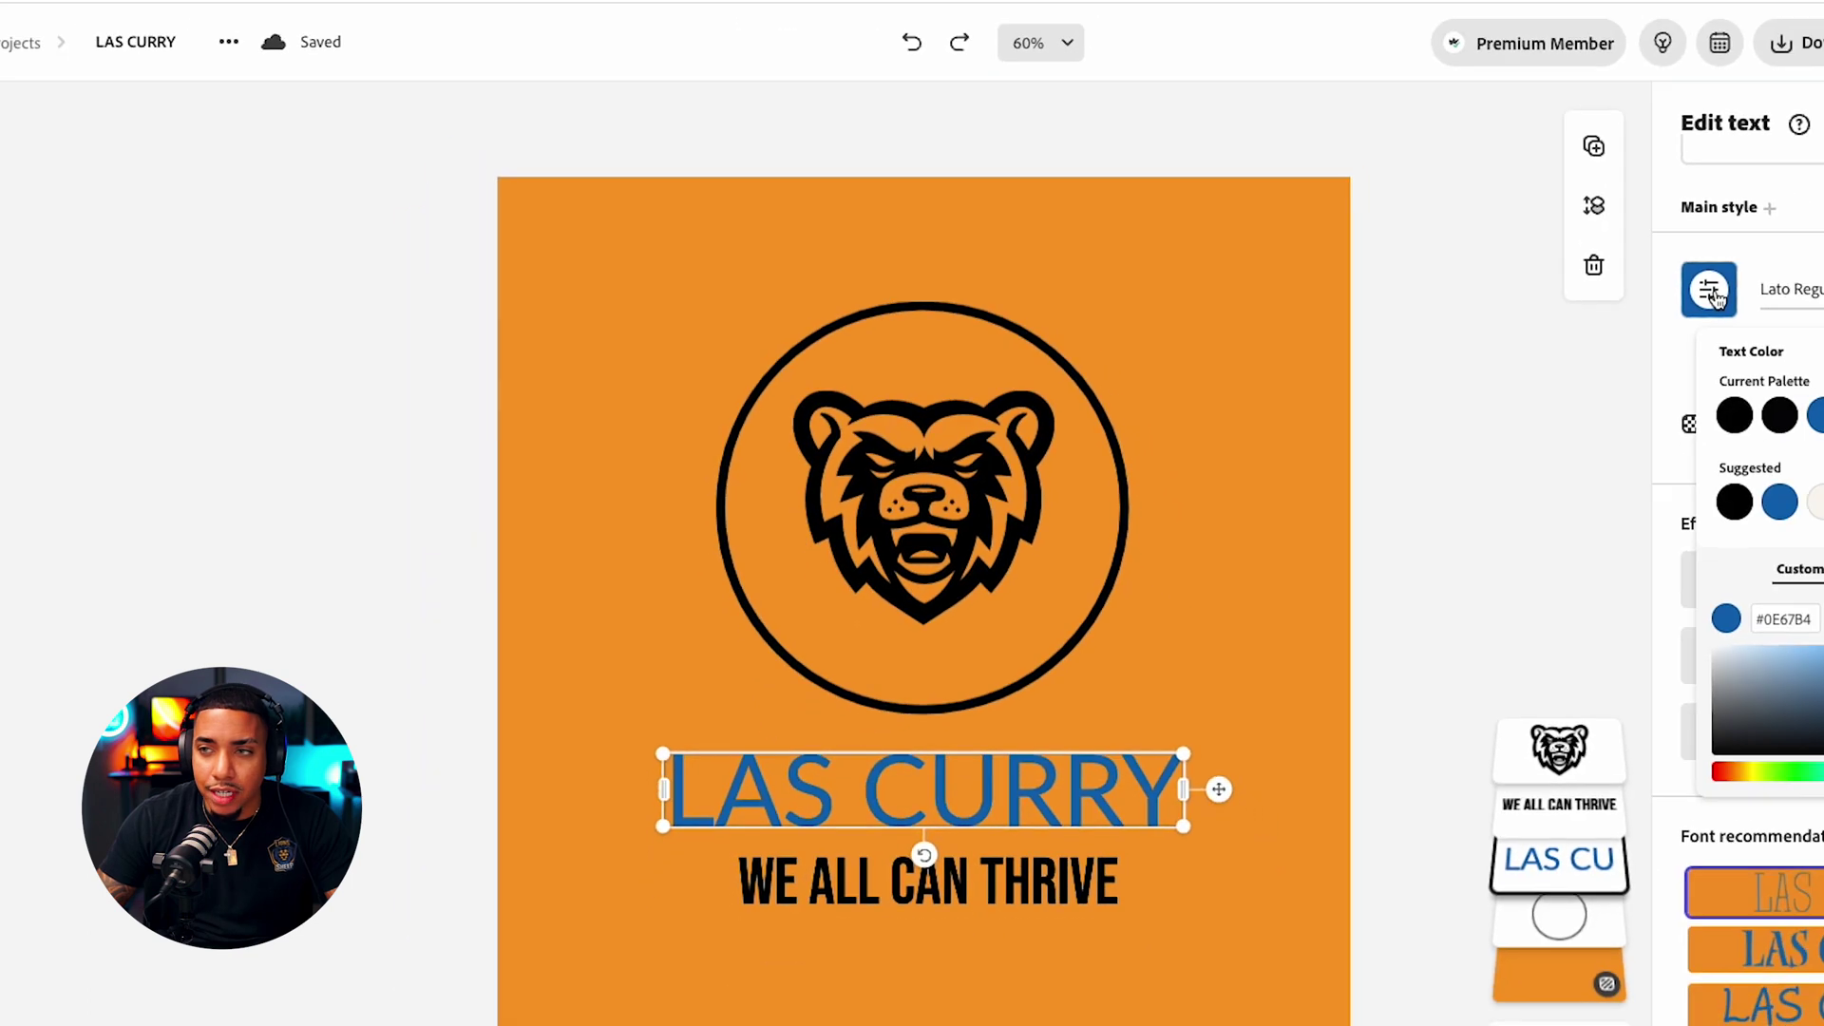
{"action": "left_click", "coordinate": [1570, 435]}
{"action": "left_click", "coordinate": [1371, 494]}
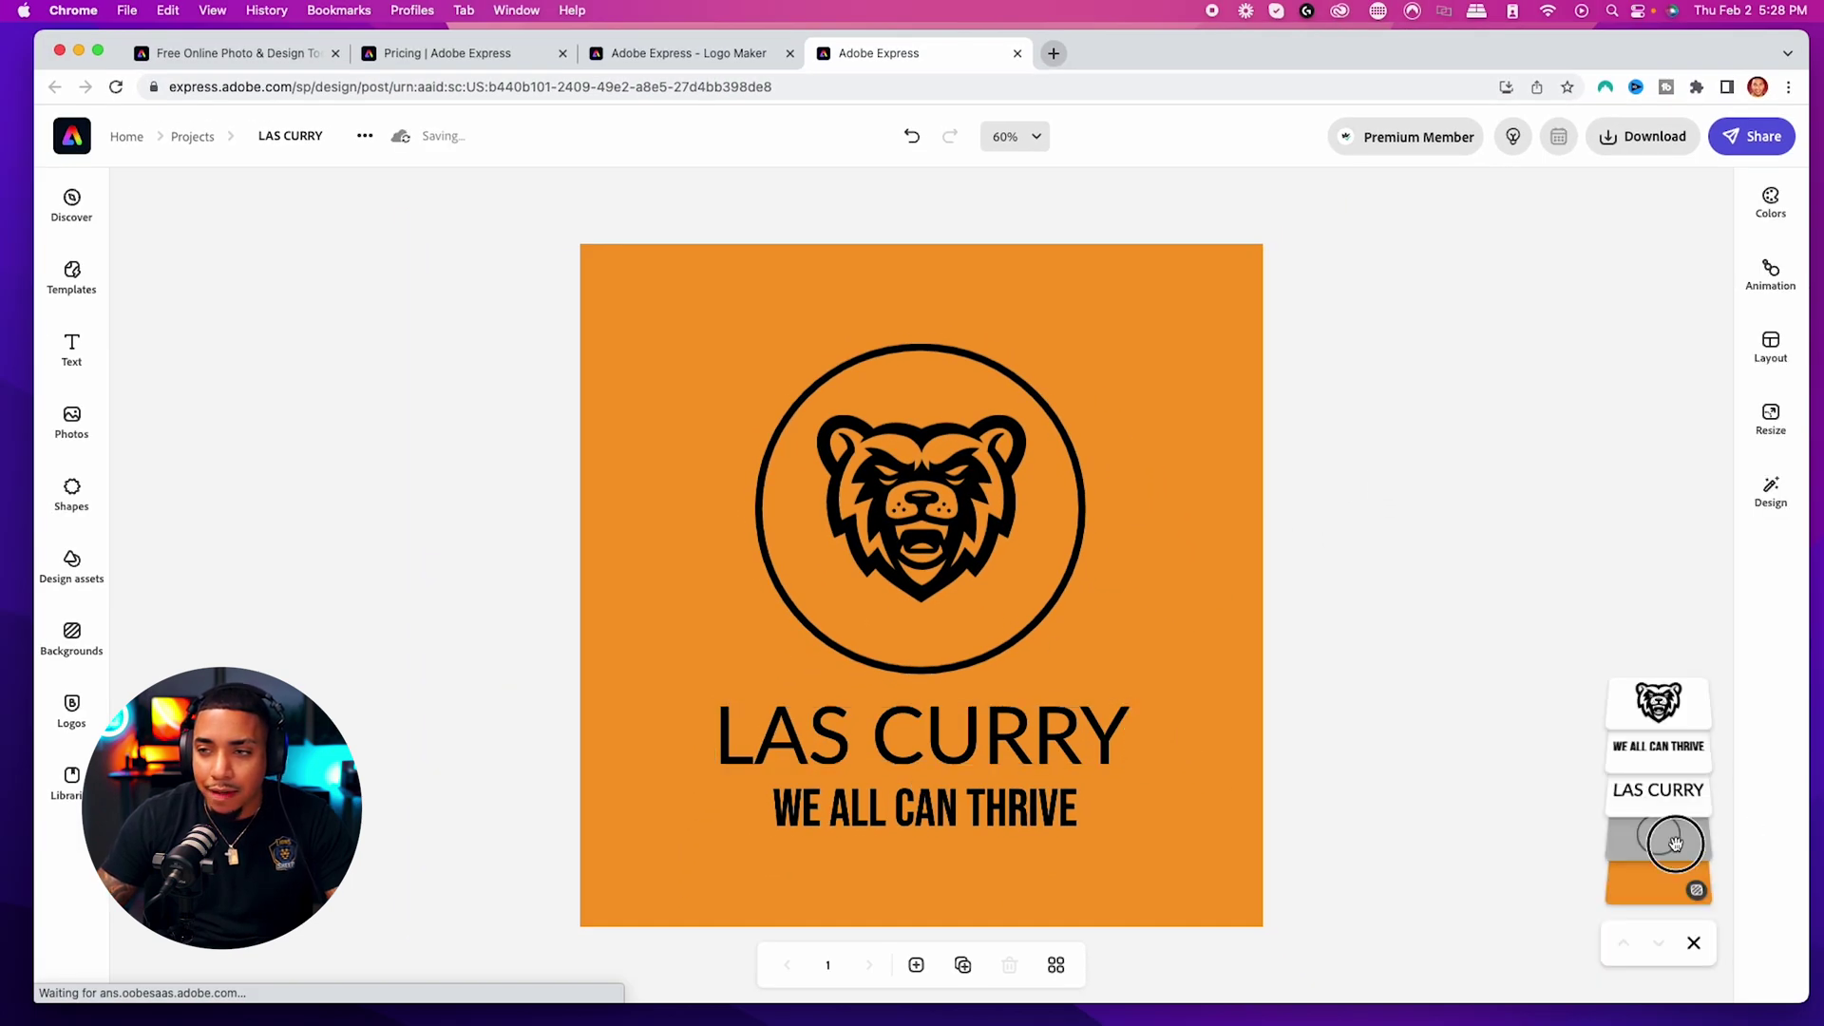
Step: Shrink the circle outline slightly and centre it around the bear
{"action": "left_click", "coordinate": [1674, 842]}
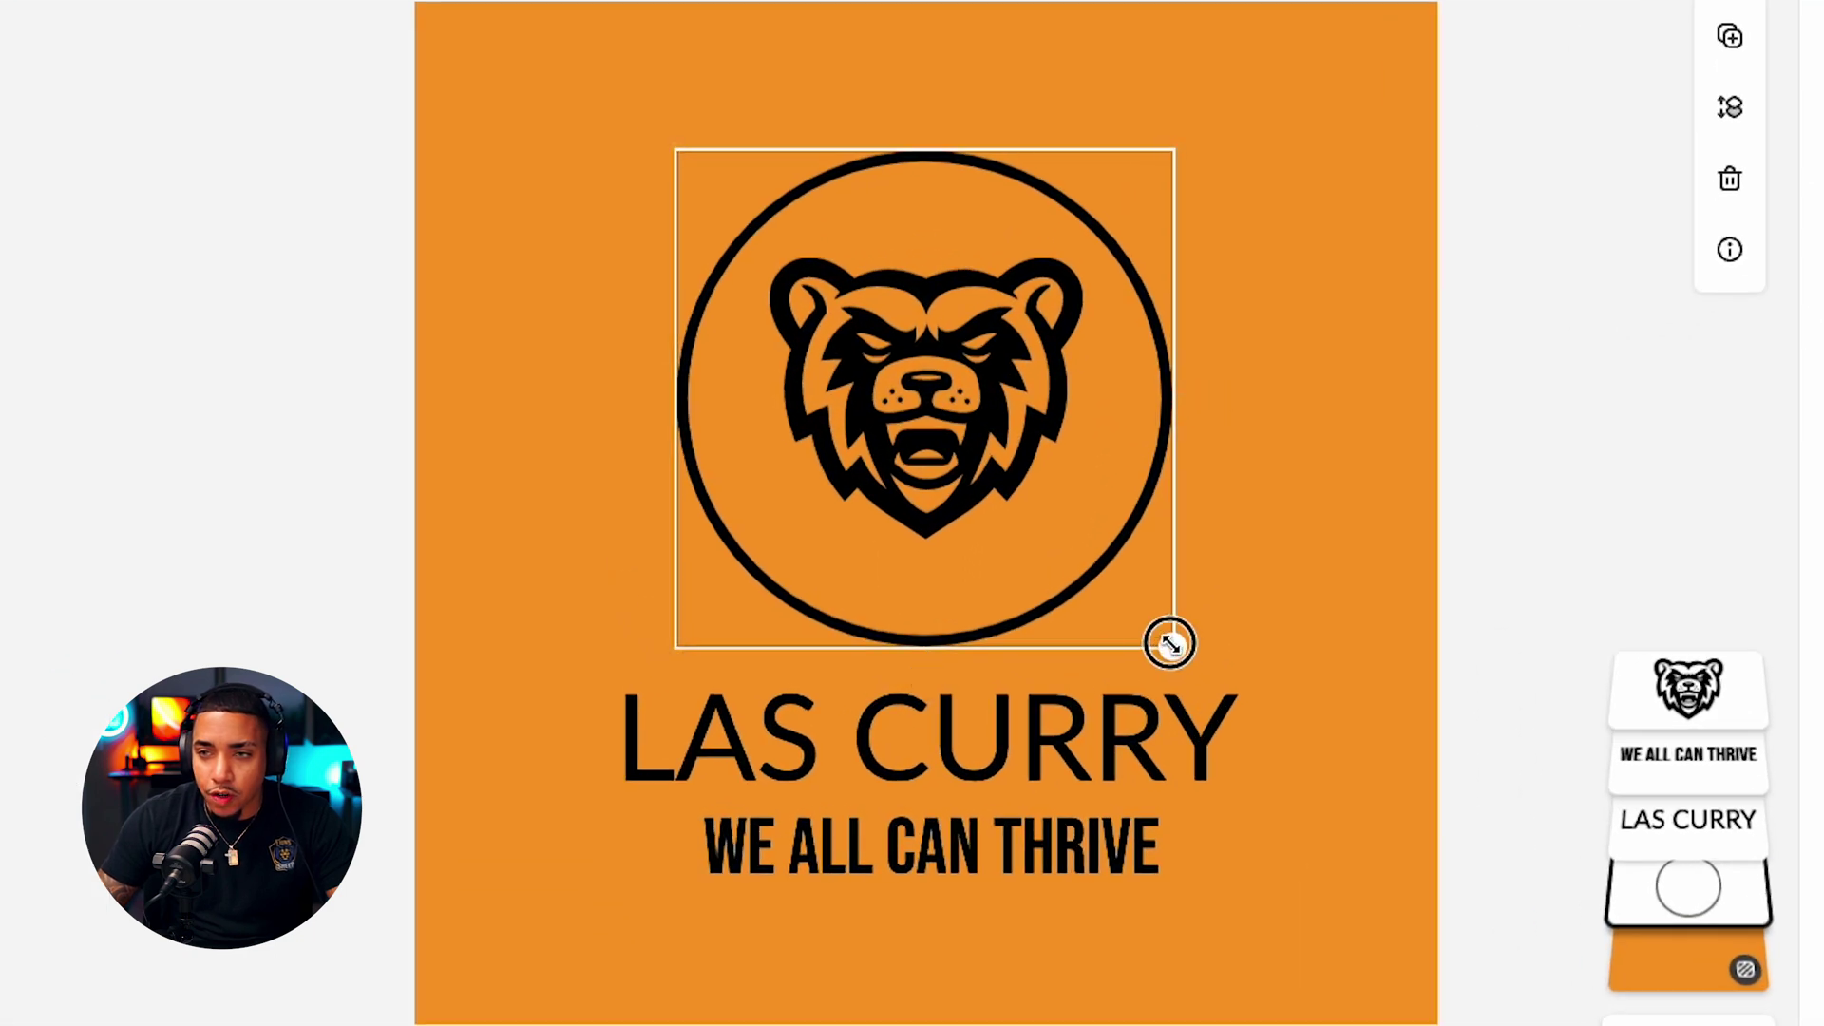
{"action": "left_click_drag", "start_coordinate": [1169, 644], "coordinate": [1122, 595]}
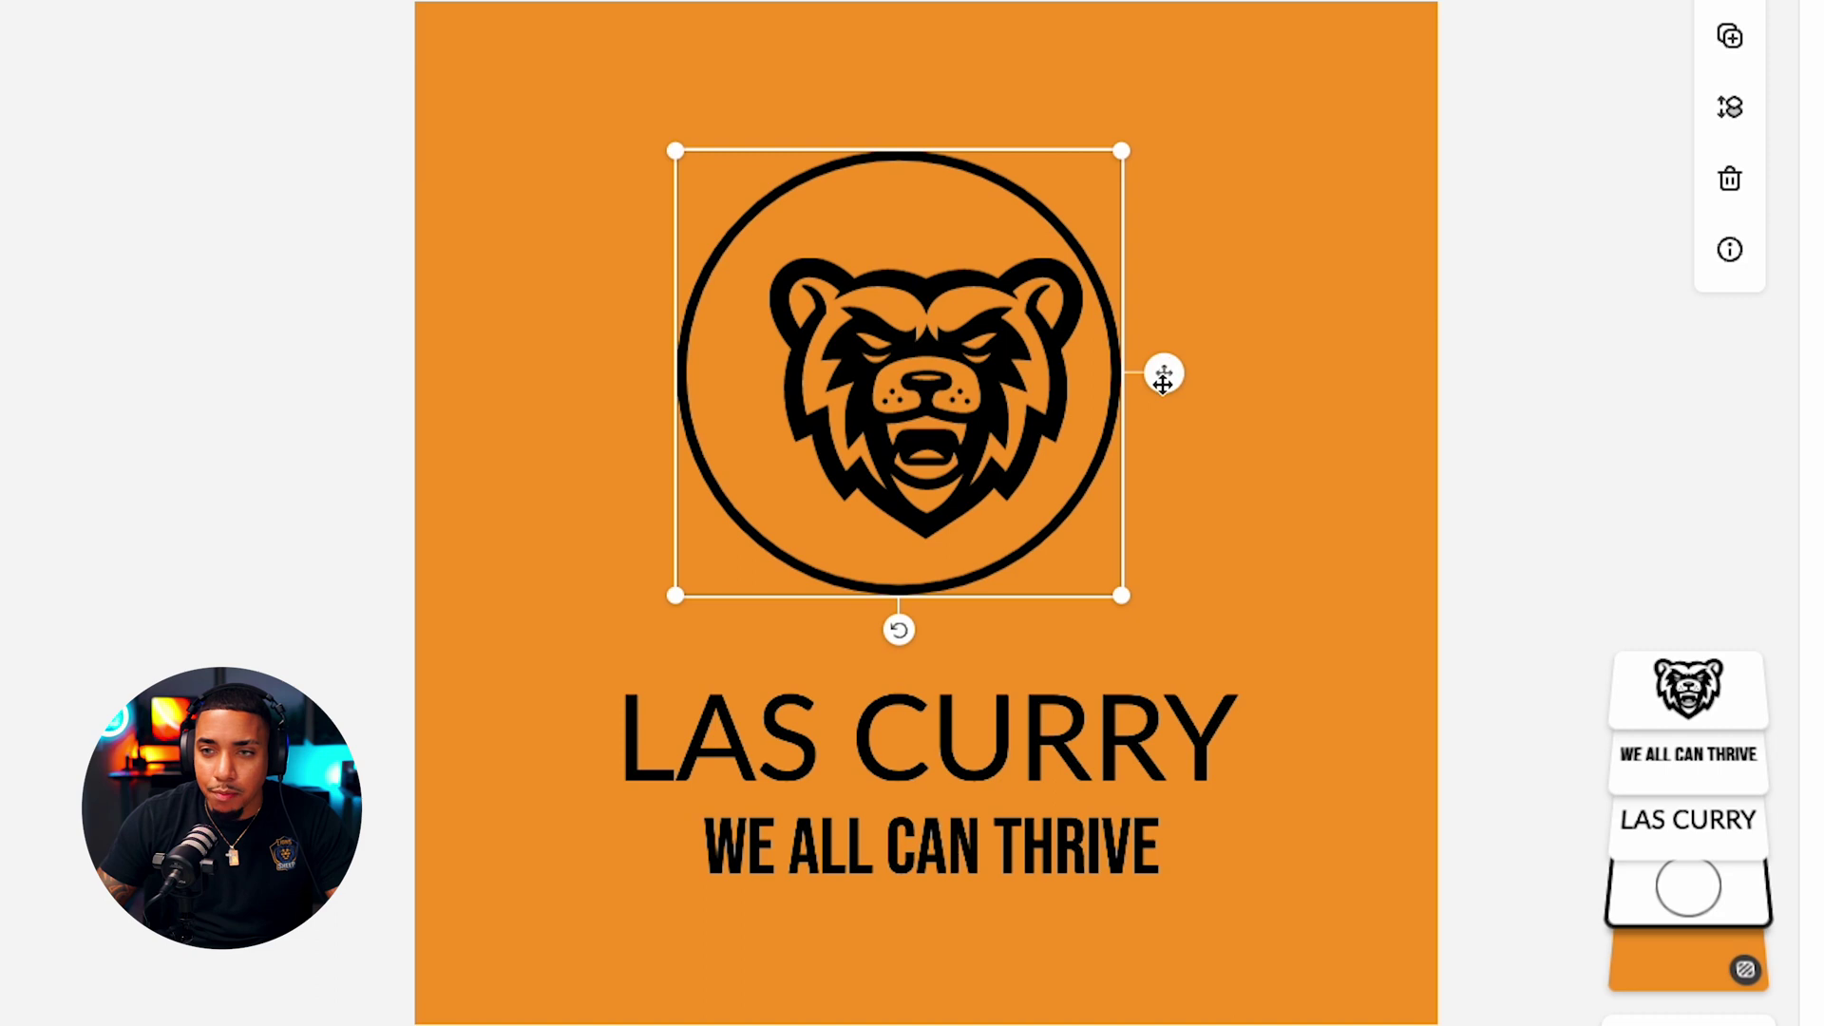
{"action": "left_click_drag", "start_coordinate": [1165, 377], "coordinate": [1183, 398]}
{"action": "left_click", "coordinate": [1195, 738]}
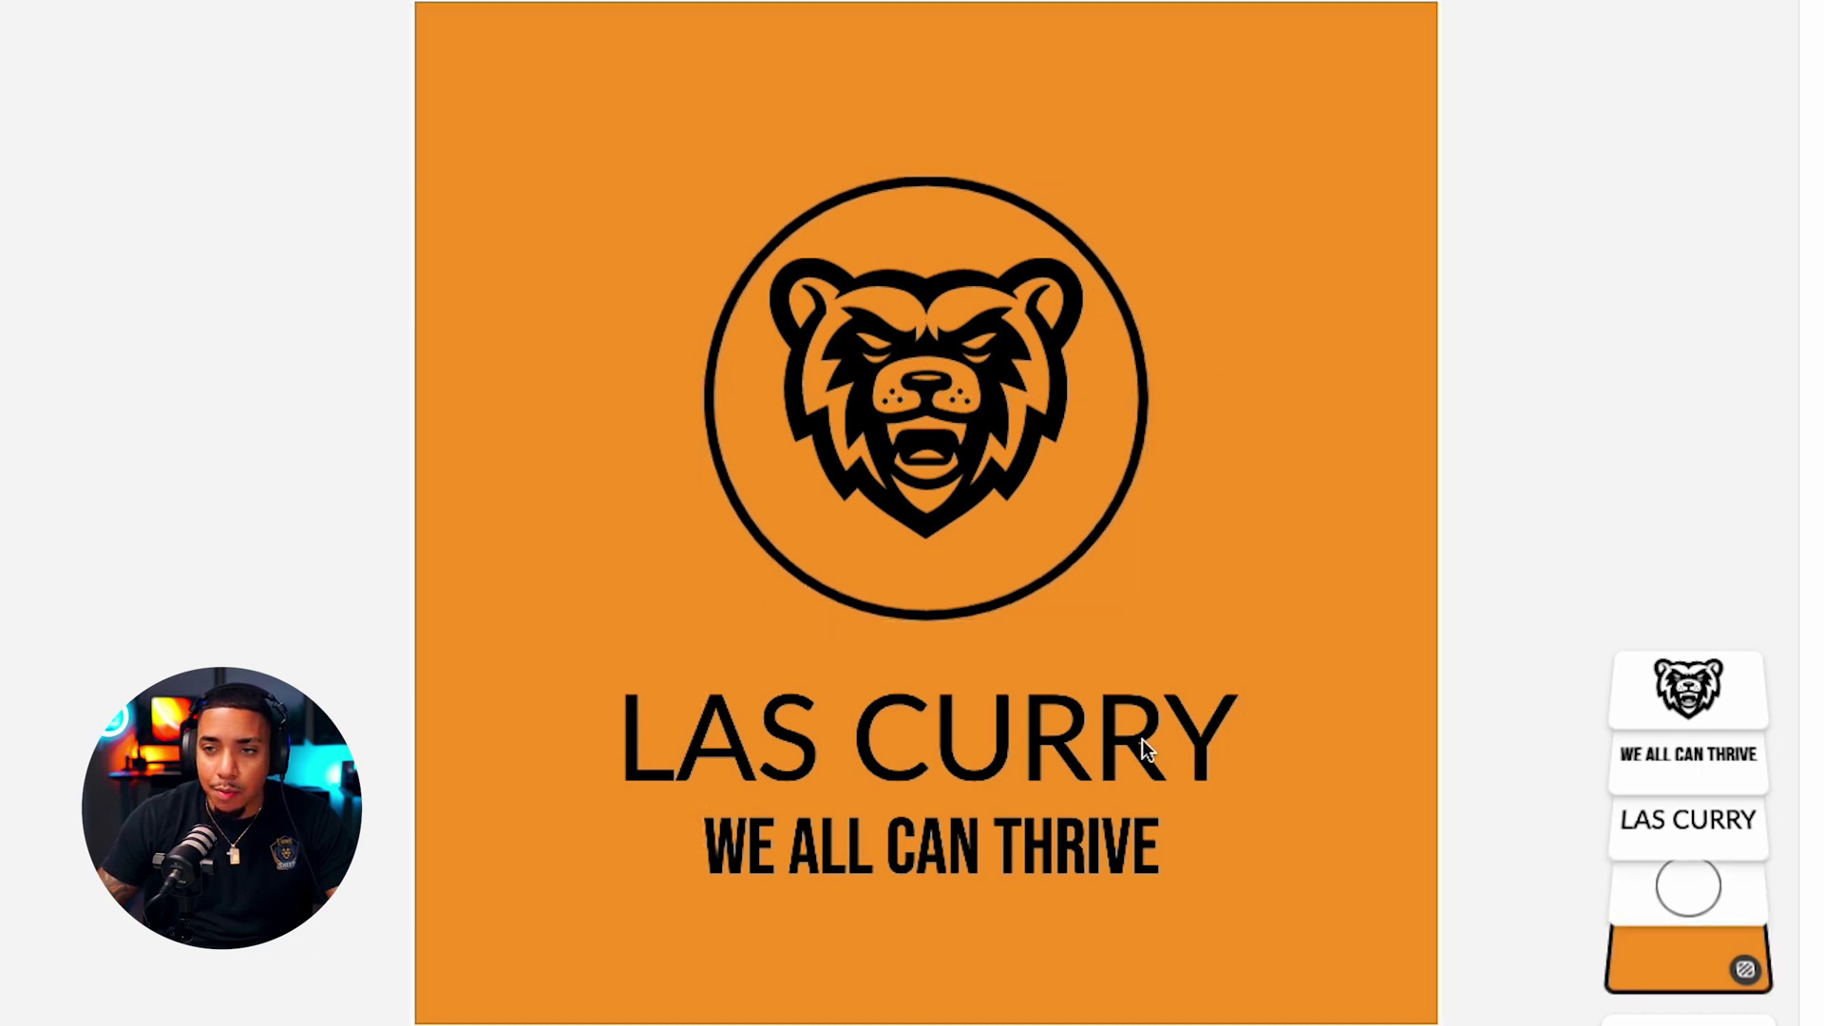
Step: Nudge LAS CURRY upward and move the slogan up closer beneath it
{"action": "left_click", "coordinate": [1230, 745]}
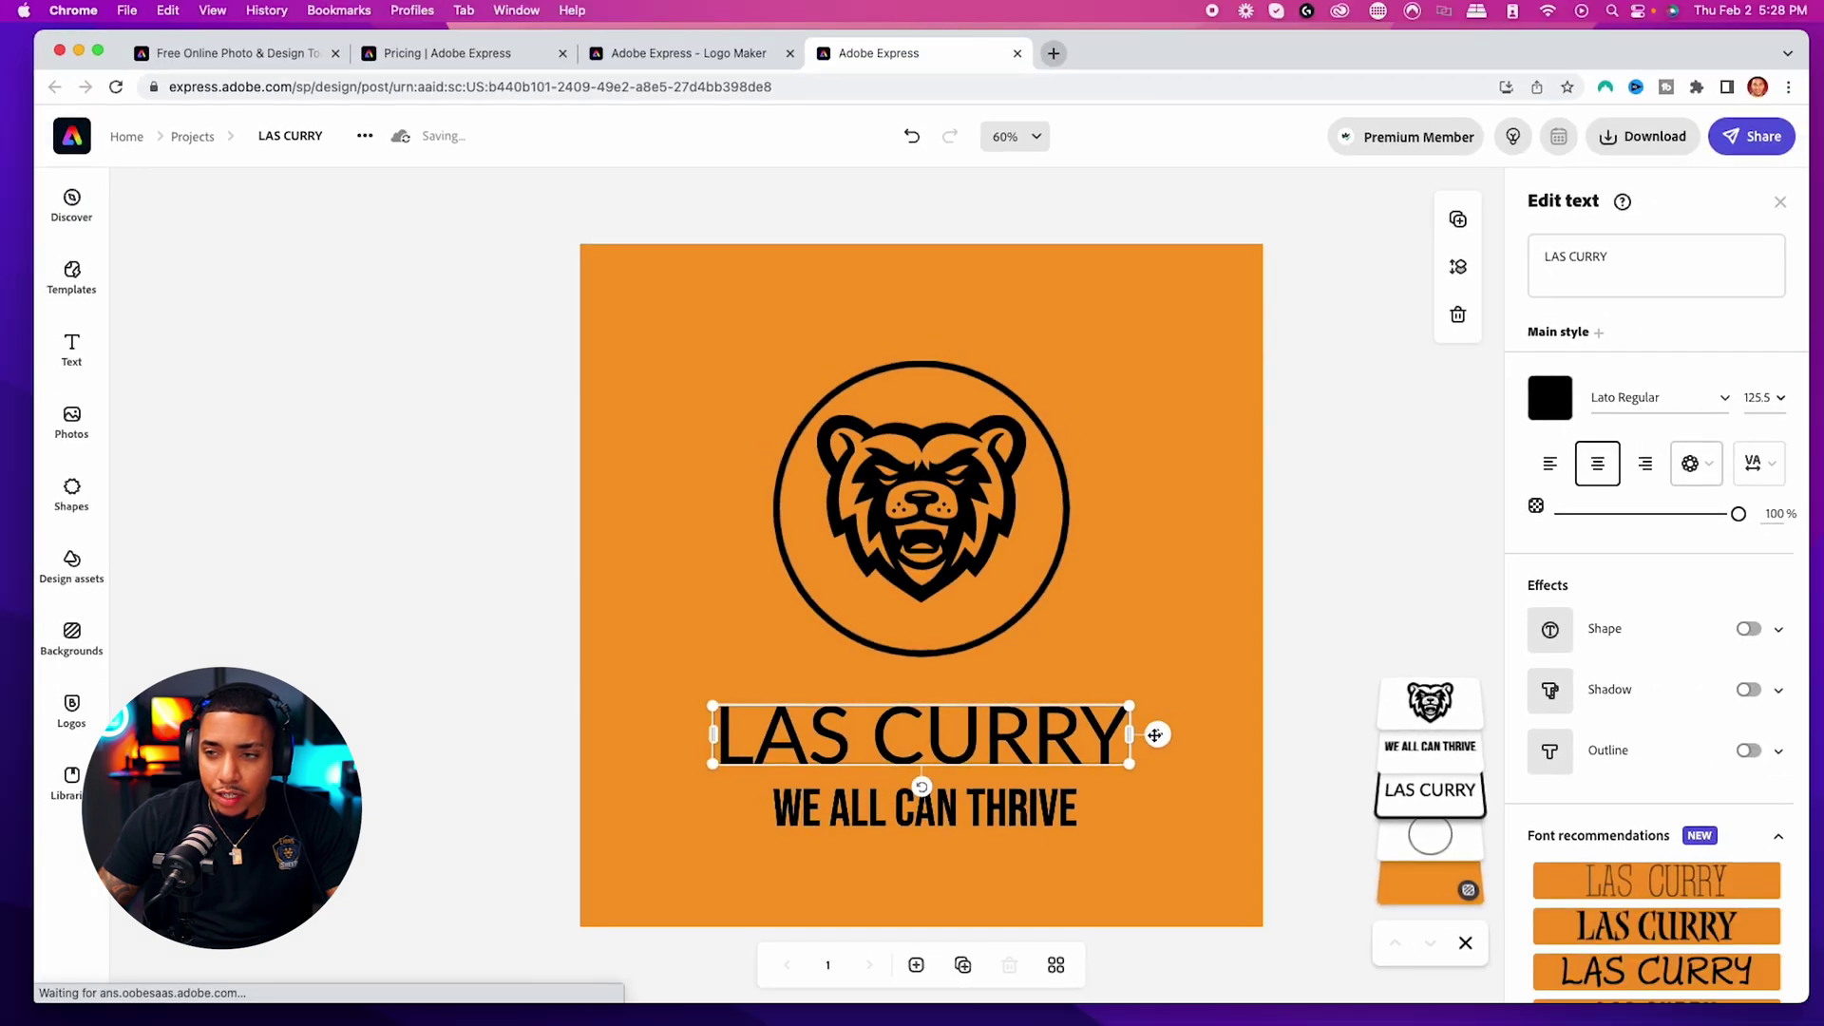
{"action": "left_click_drag", "start_coordinate": [1159, 722], "coordinate": [1160, 710]}
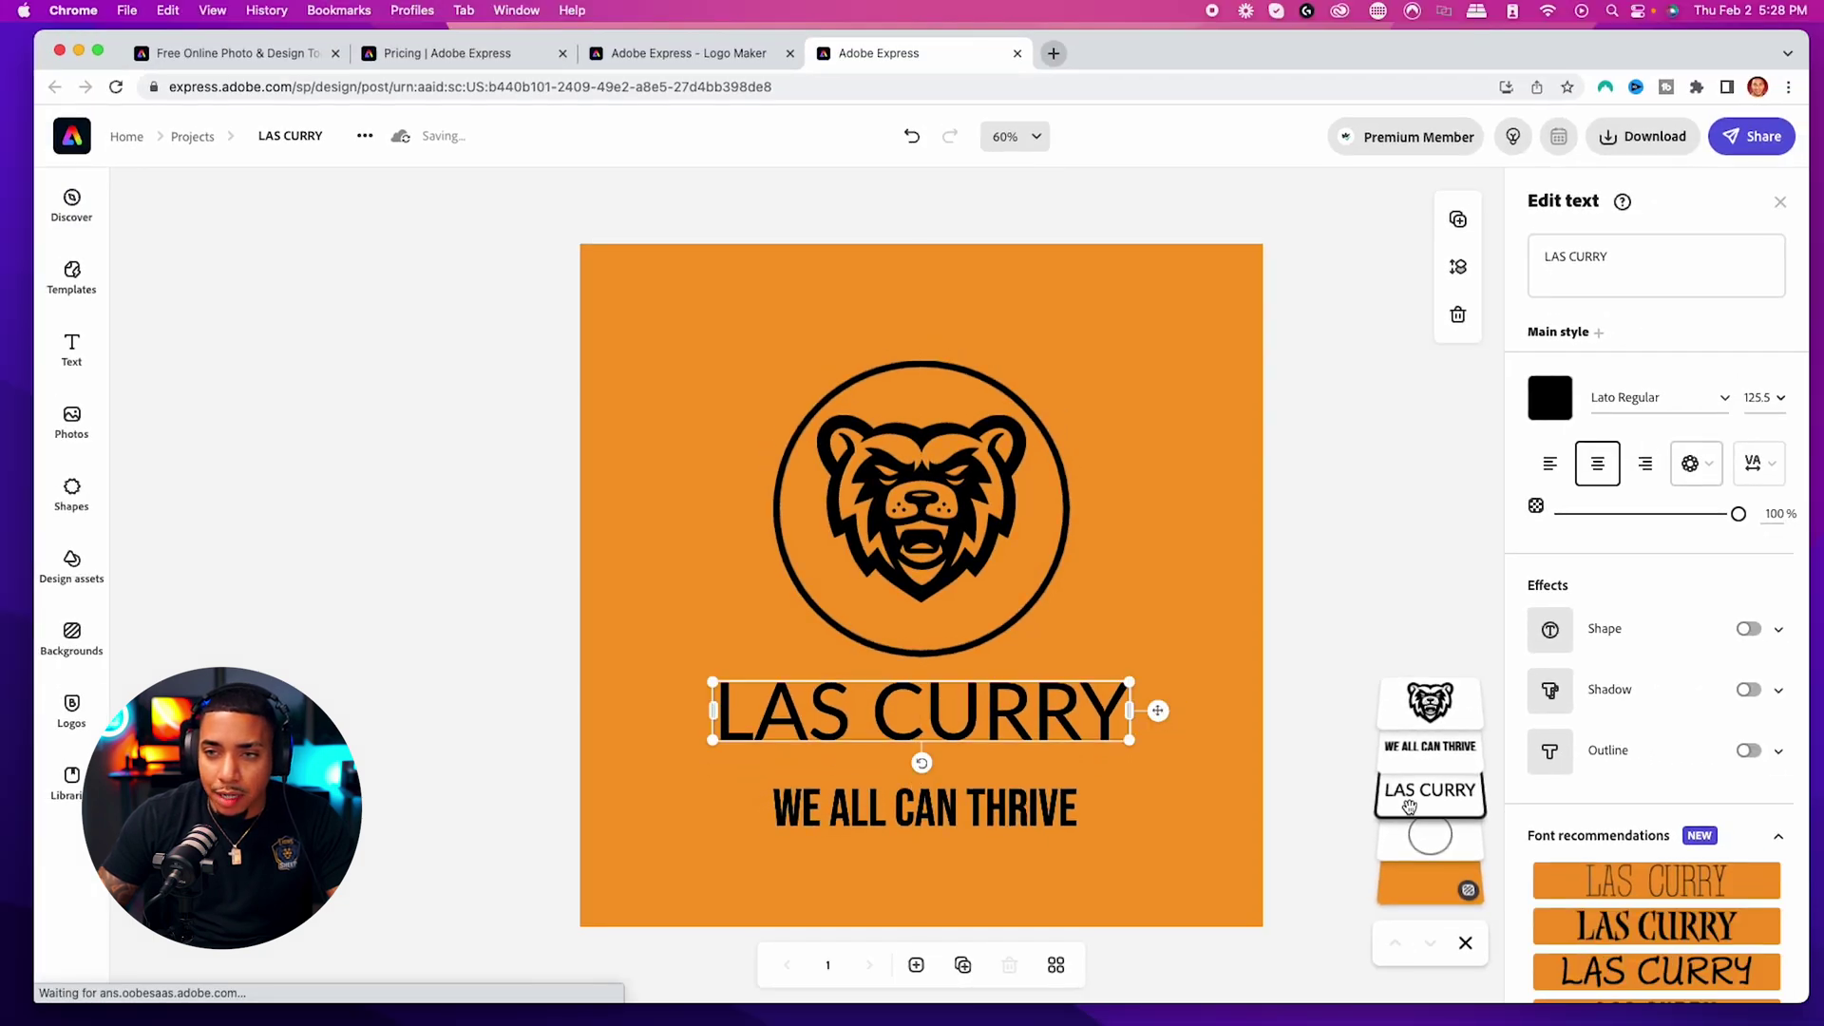
{"action": "left_click", "coordinate": [1444, 755]}
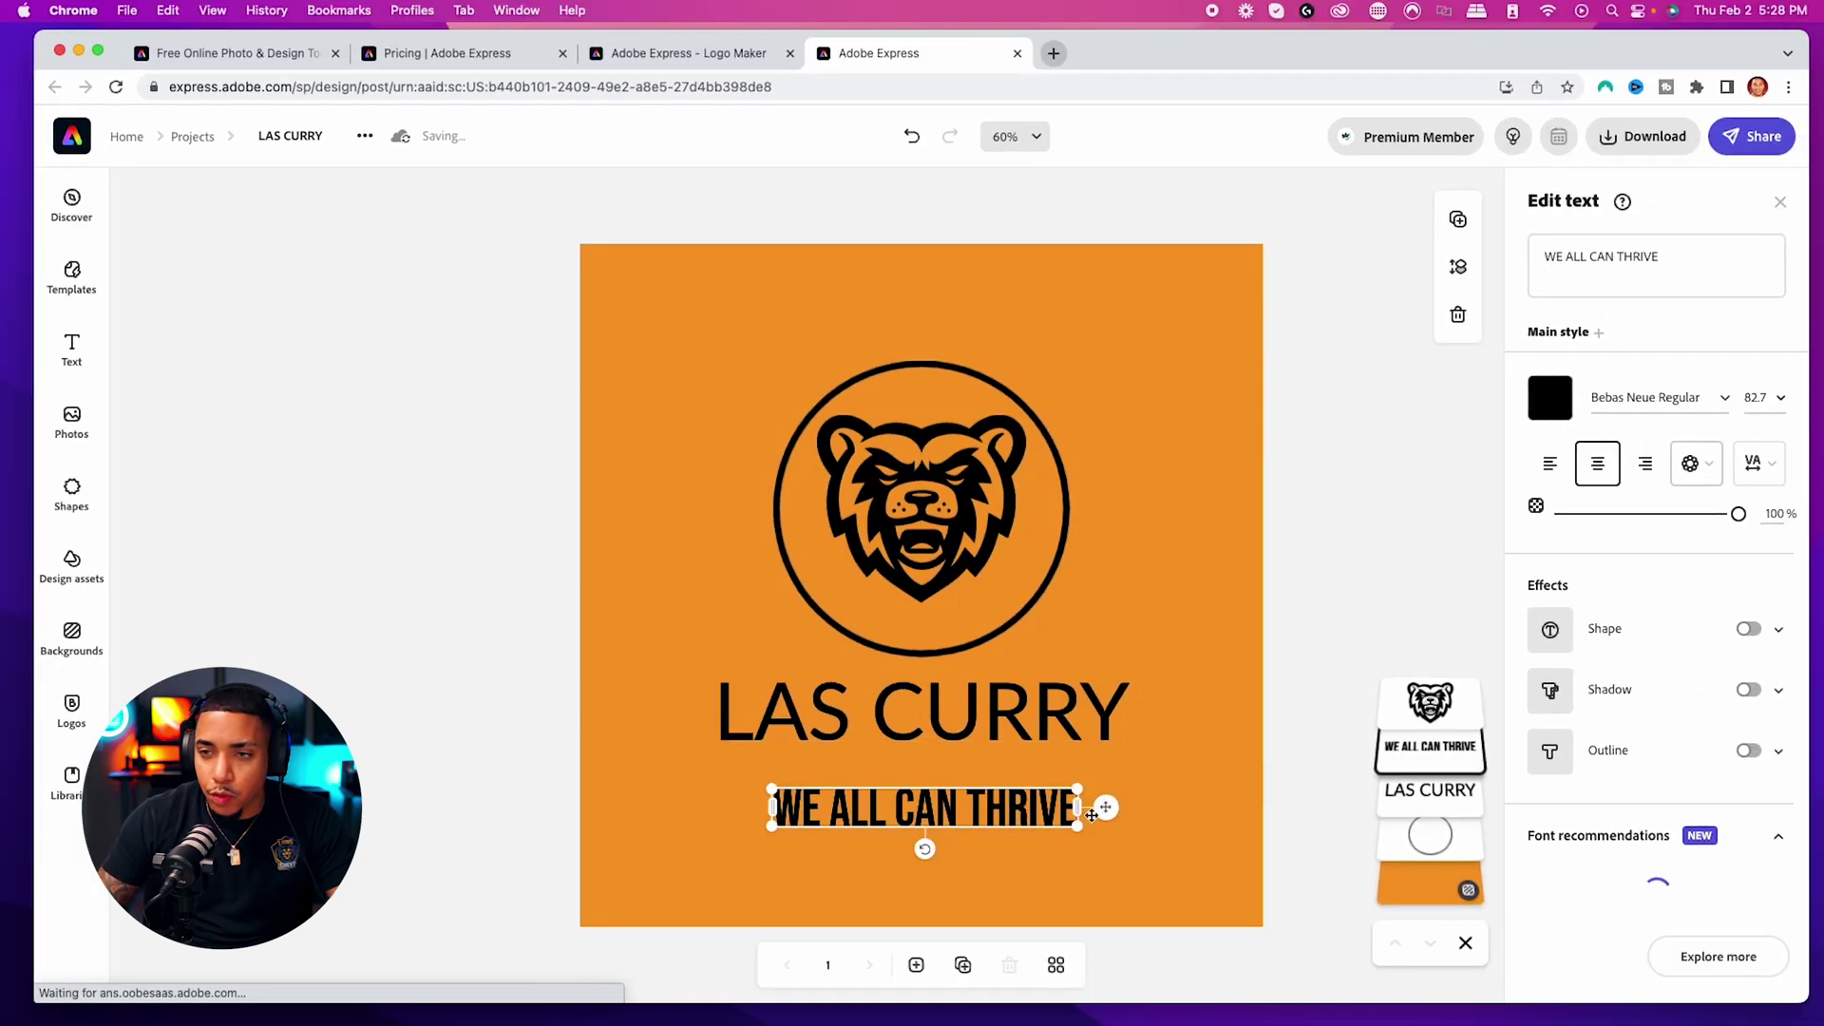
{"action": "left_click_drag", "start_coordinate": [1103, 802], "coordinate": [1108, 786]}
{"action": "left_click", "coordinate": [1349, 678]}
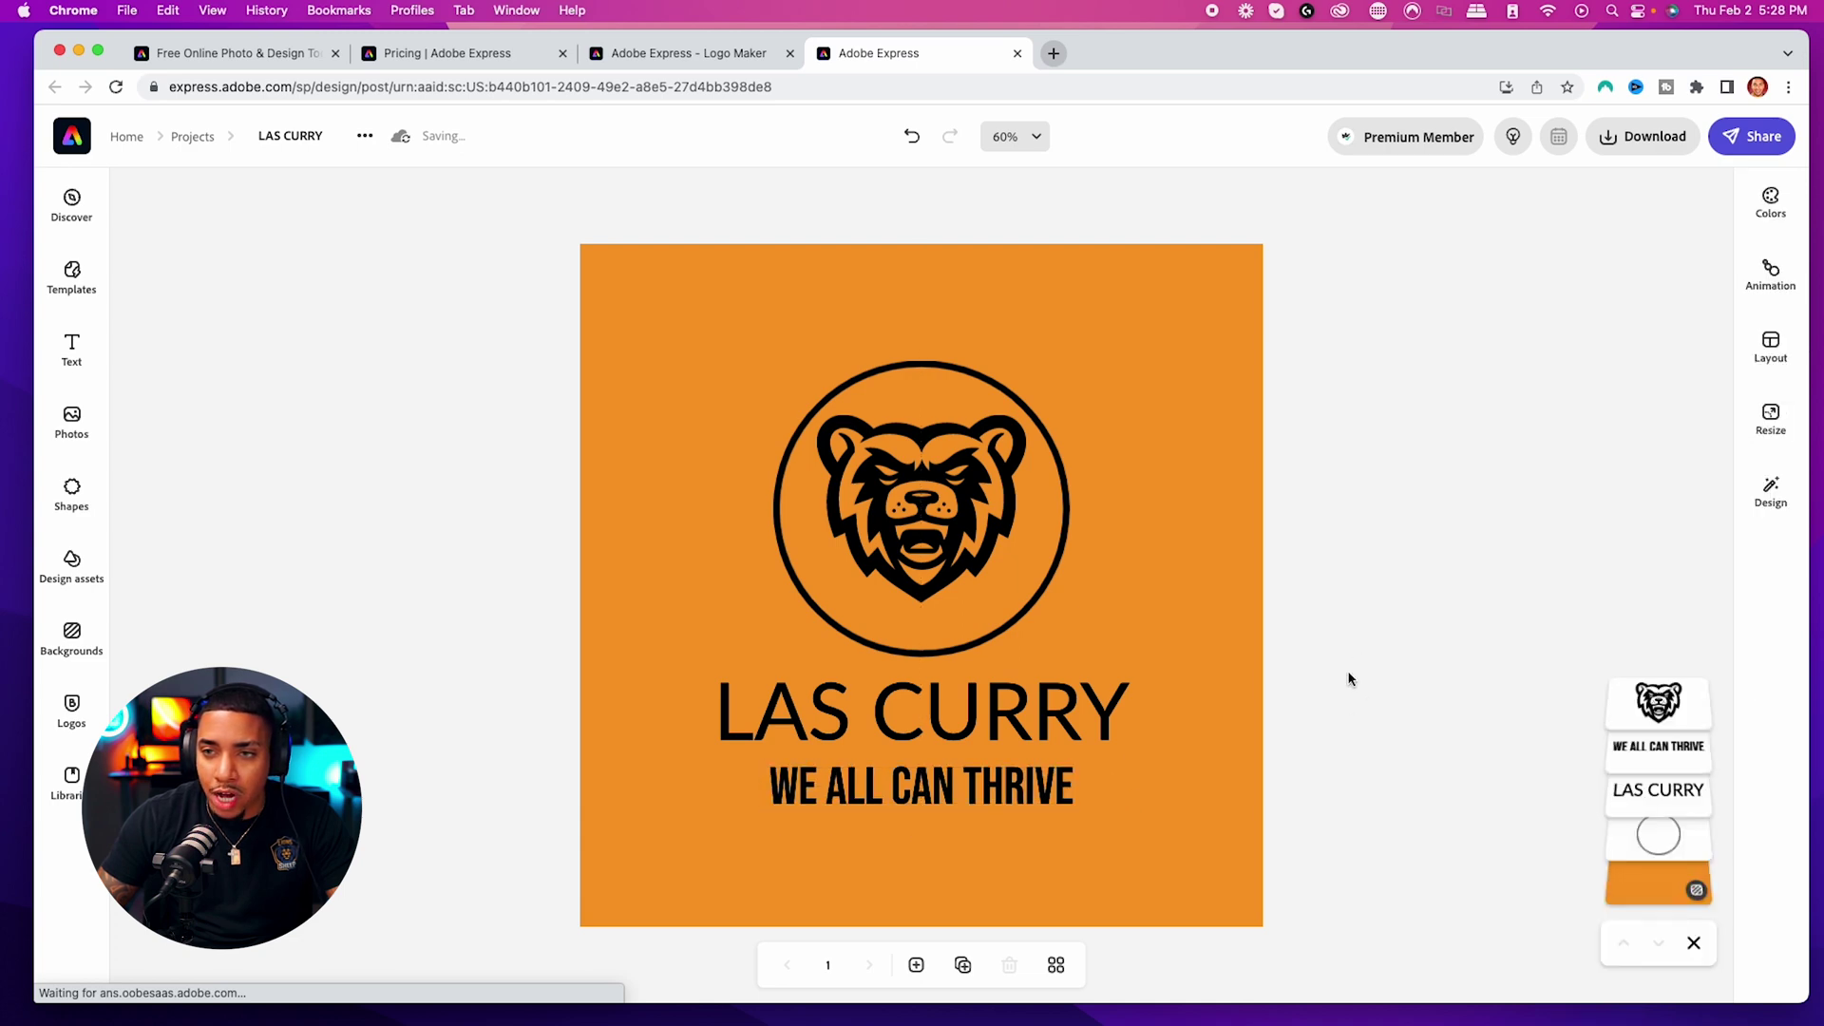
Step: Recolour the background, trying red and blue before settling on golden orange #FEAD01
{"action": "left_click", "coordinate": [1167, 424]}
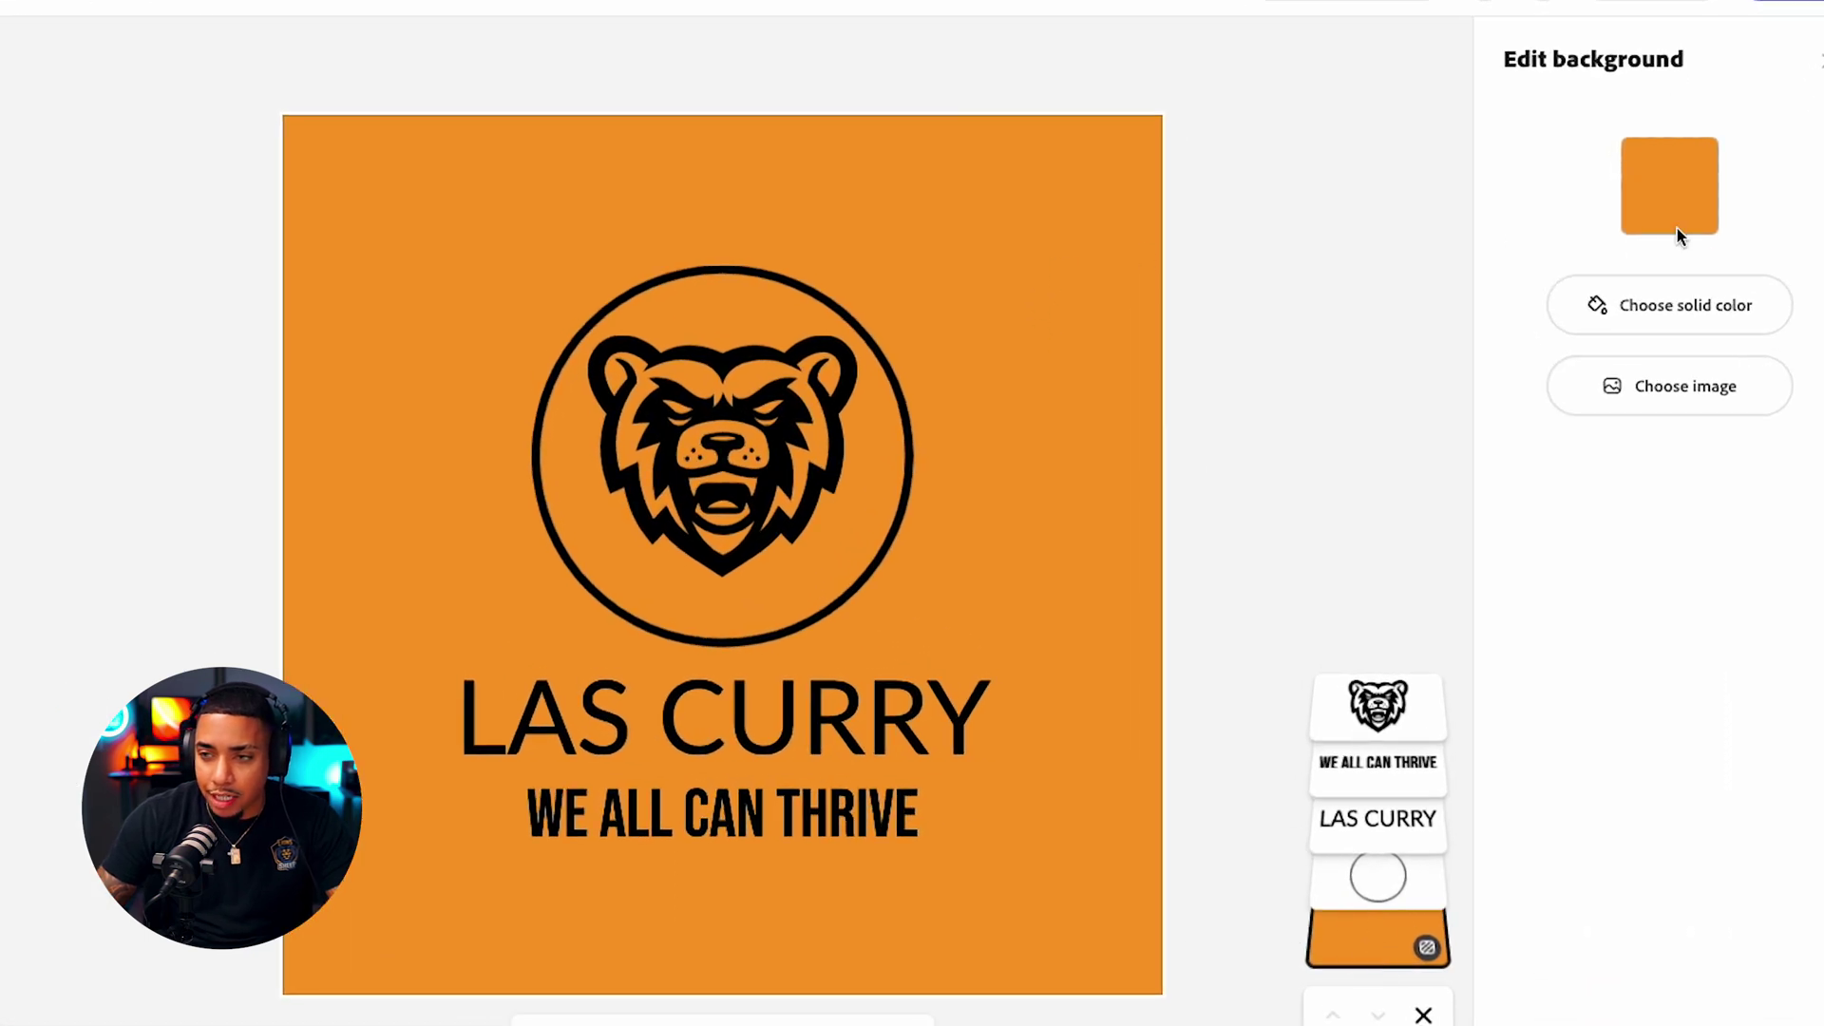
{"action": "left_click", "coordinate": [1671, 188]}
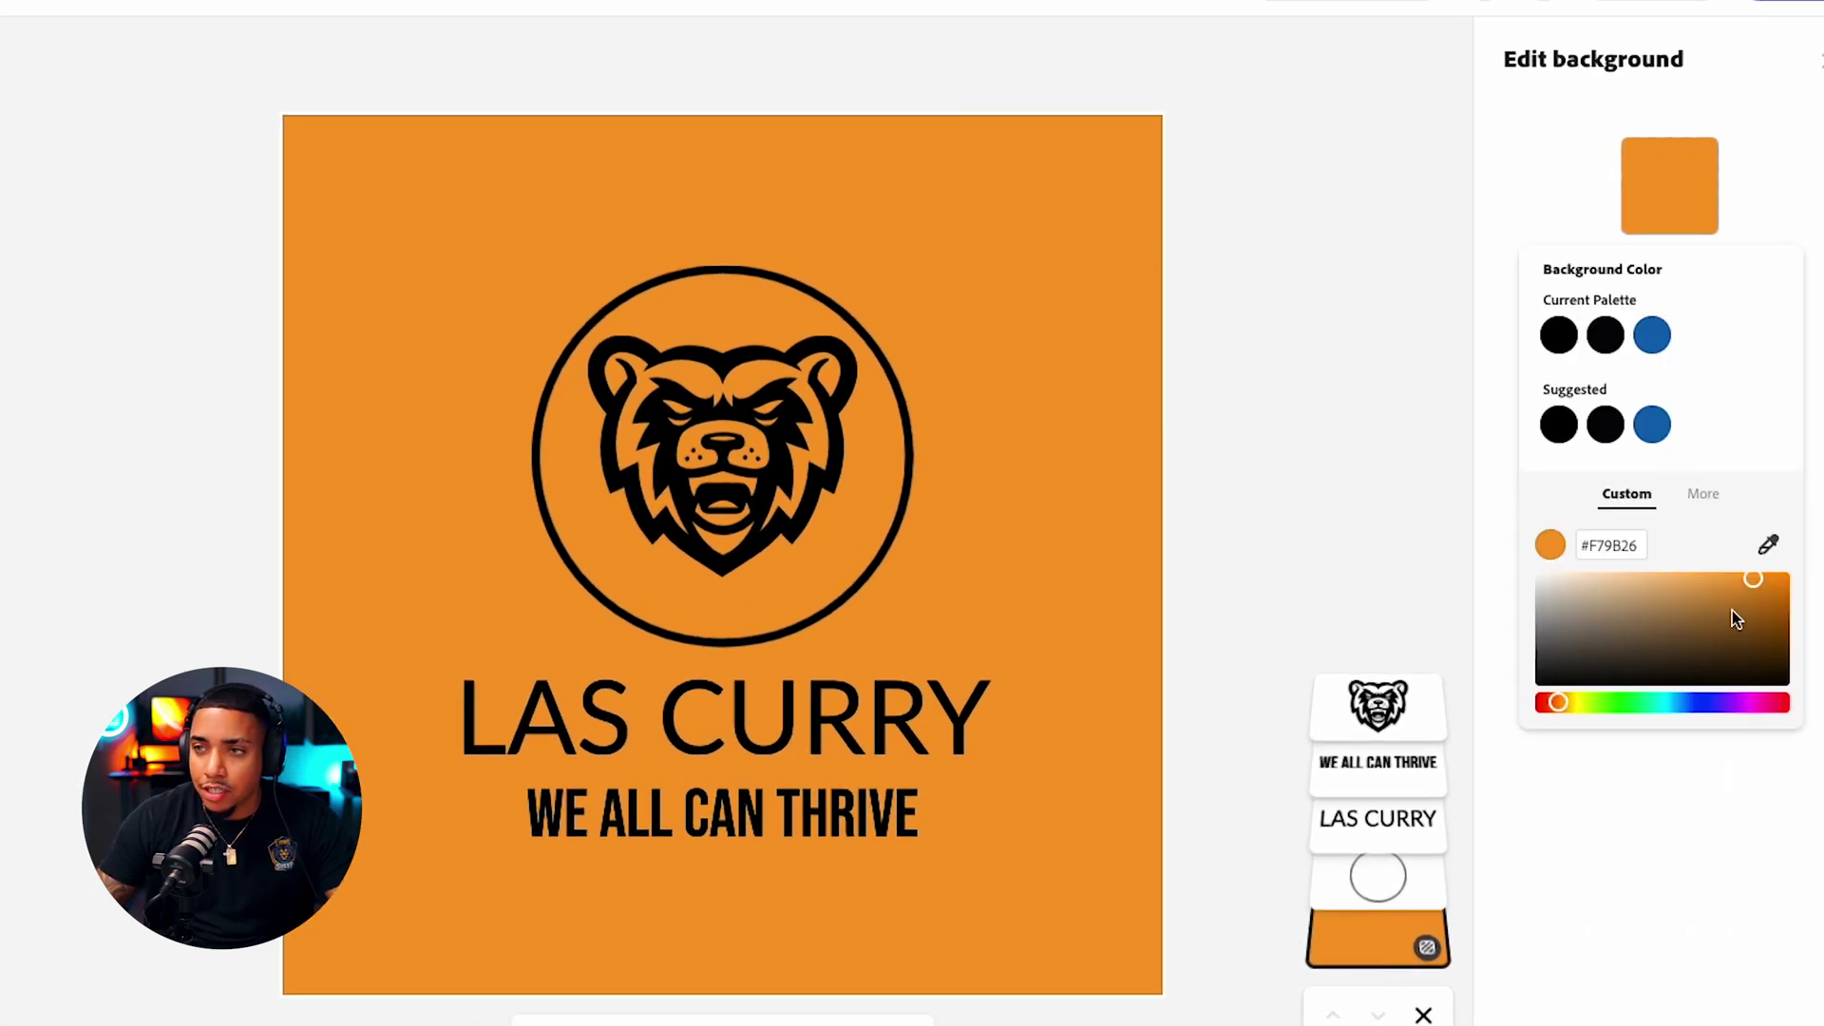
{"action": "left_click_drag", "start_coordinate": [1556, 704], "coordinate": [1520, 706]}
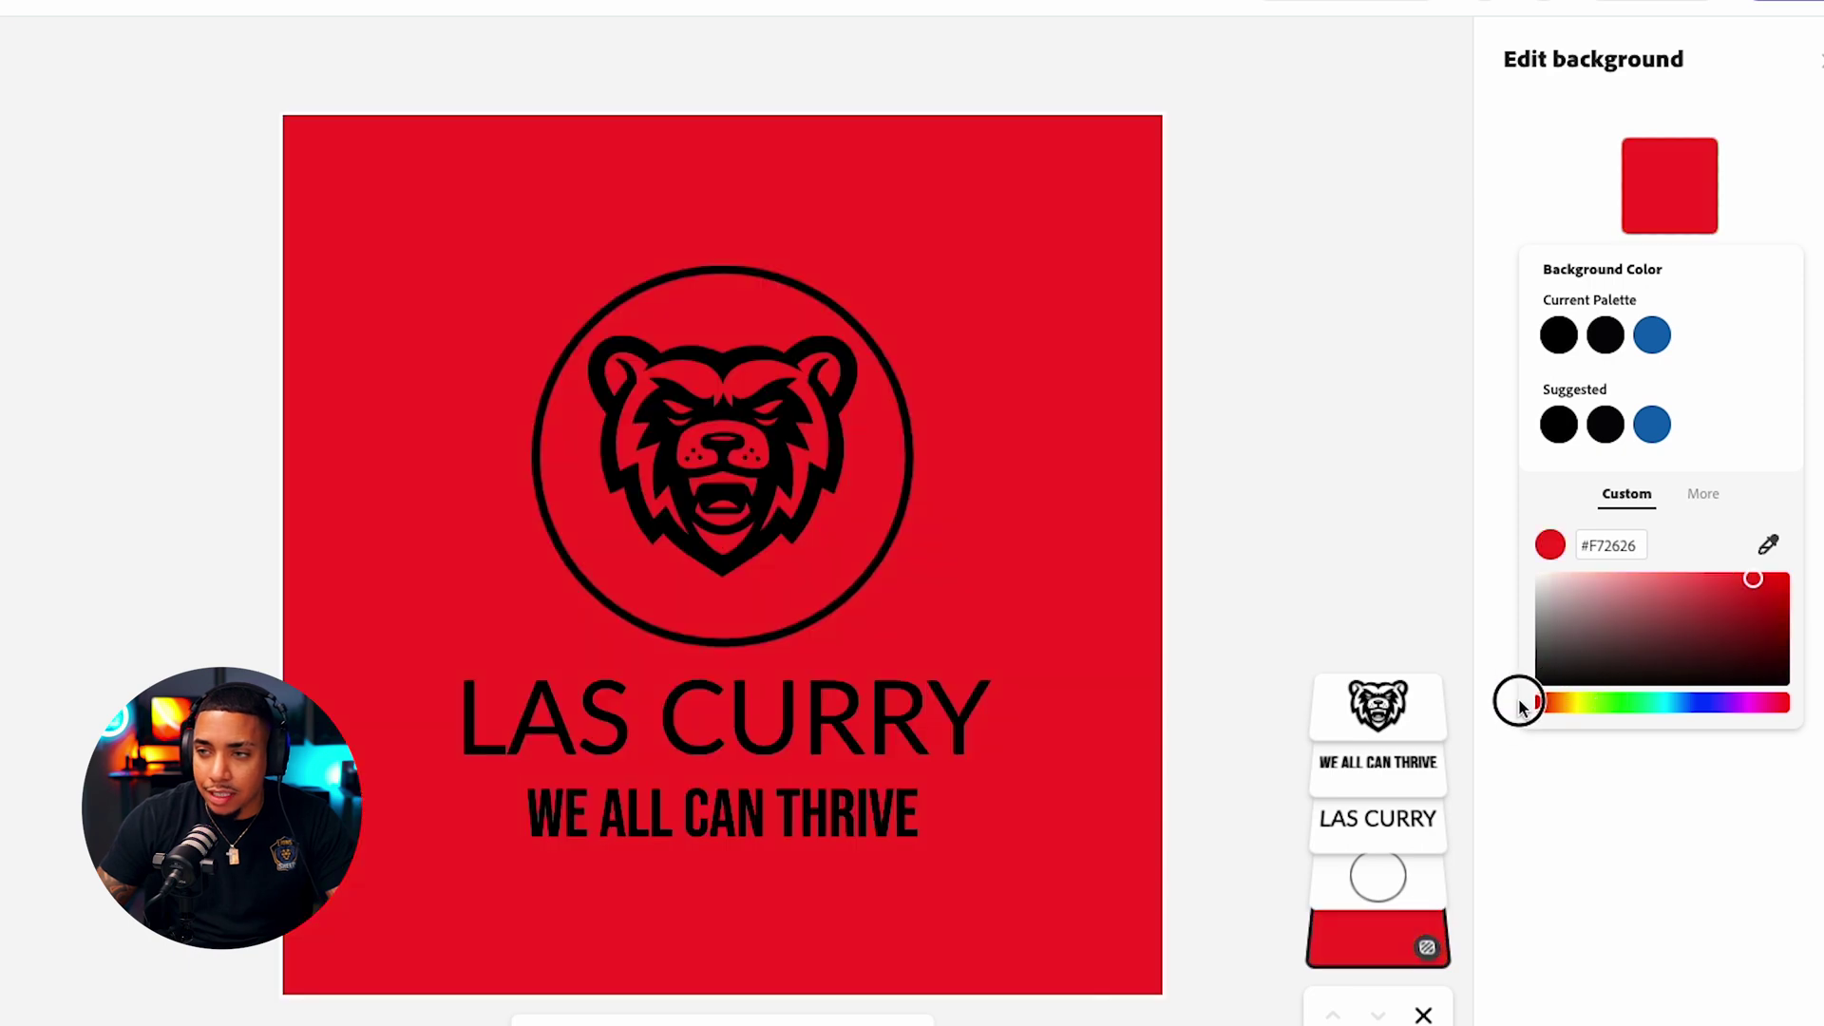
{"action": "left_click_drag", "start_coordinate": [1788, 579], "coordinate": [1805, 570]}
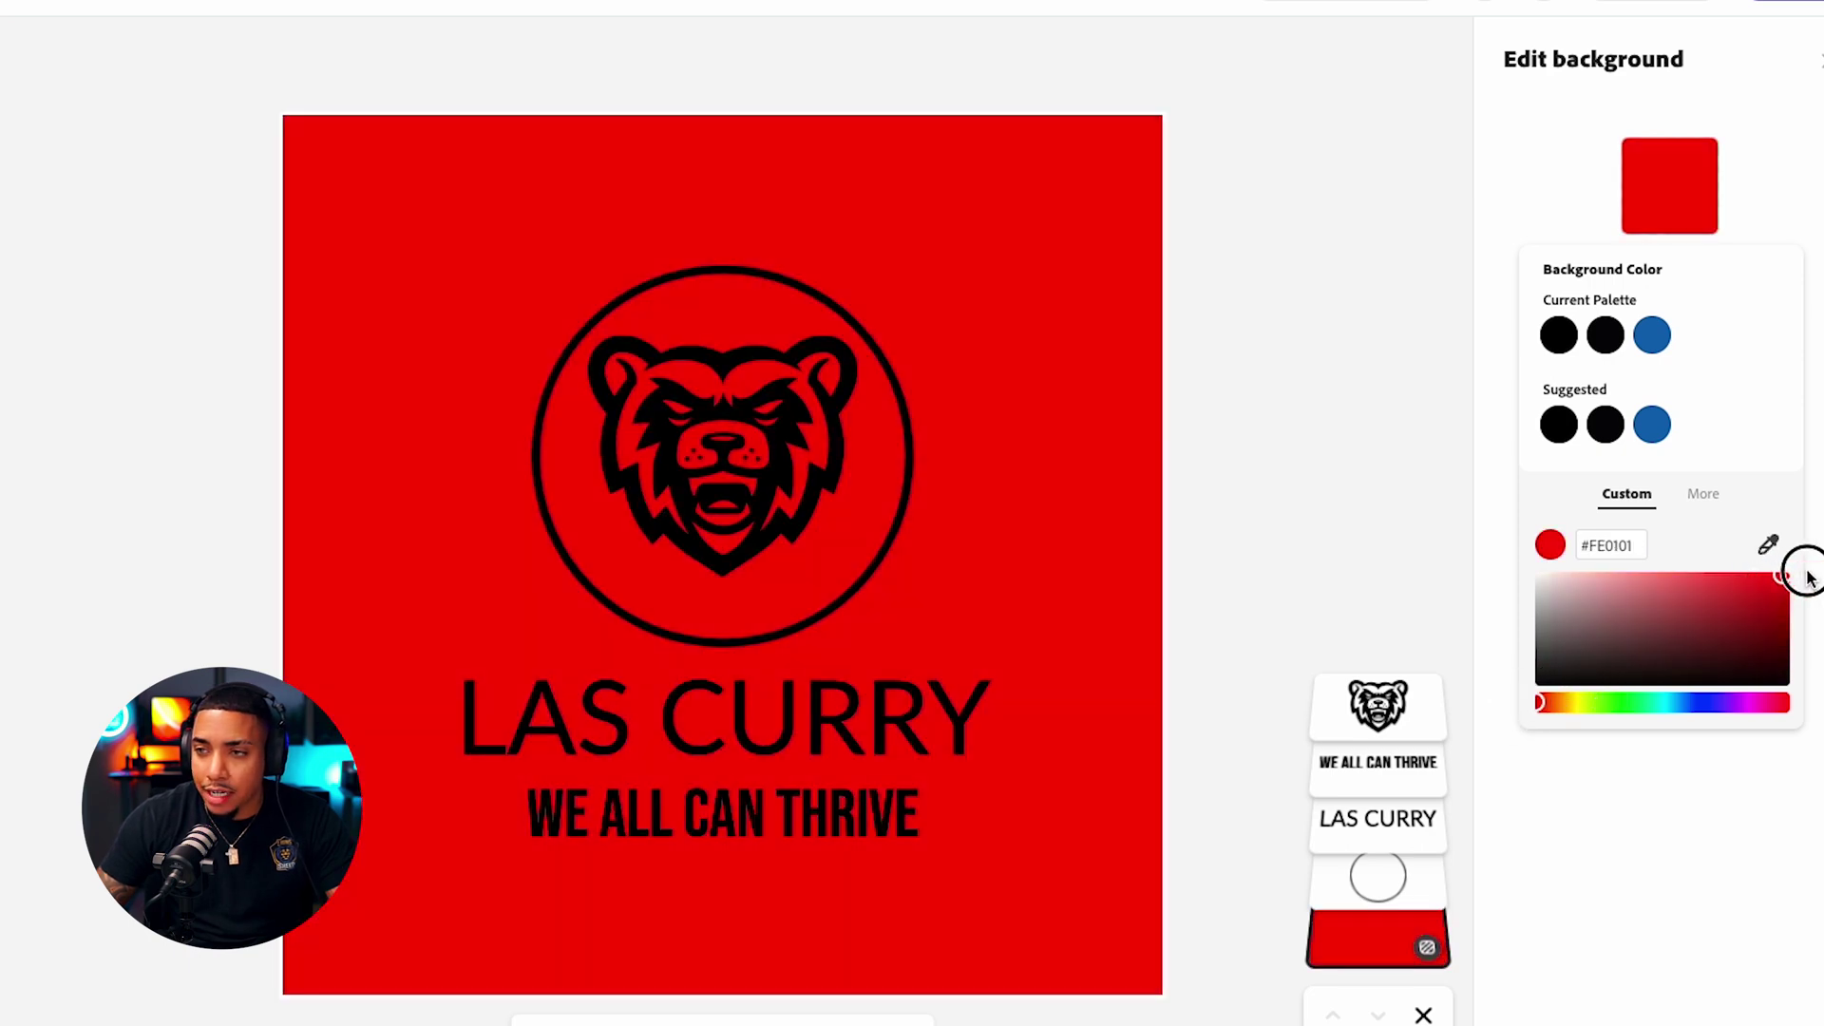
{"action": "left_click", "coordinate": [1678, 189]}
{"action": "left_click", "coordinate": [1656, 344]}
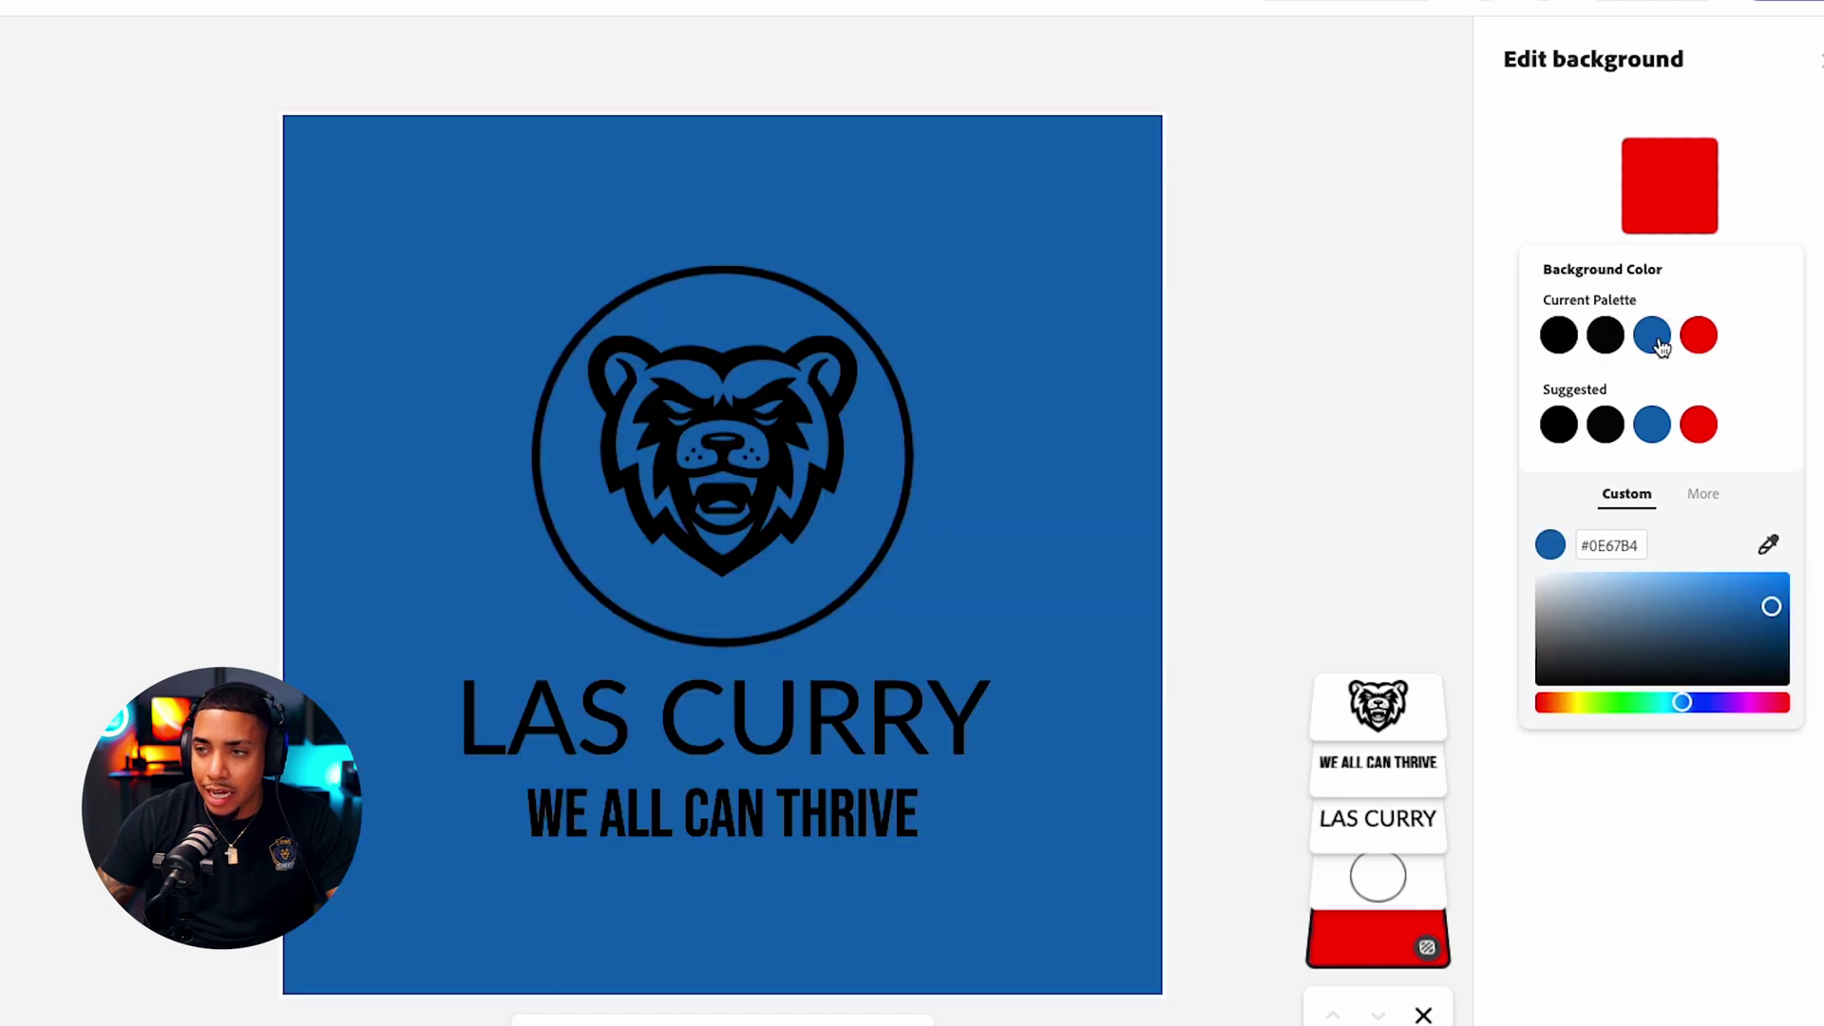
{"action": "left_click", "coordinate": [1688, 347]}
{"action": "left_click_drag", "start_coordinate": [1545, 704], "coordinate": [1565, 709]}
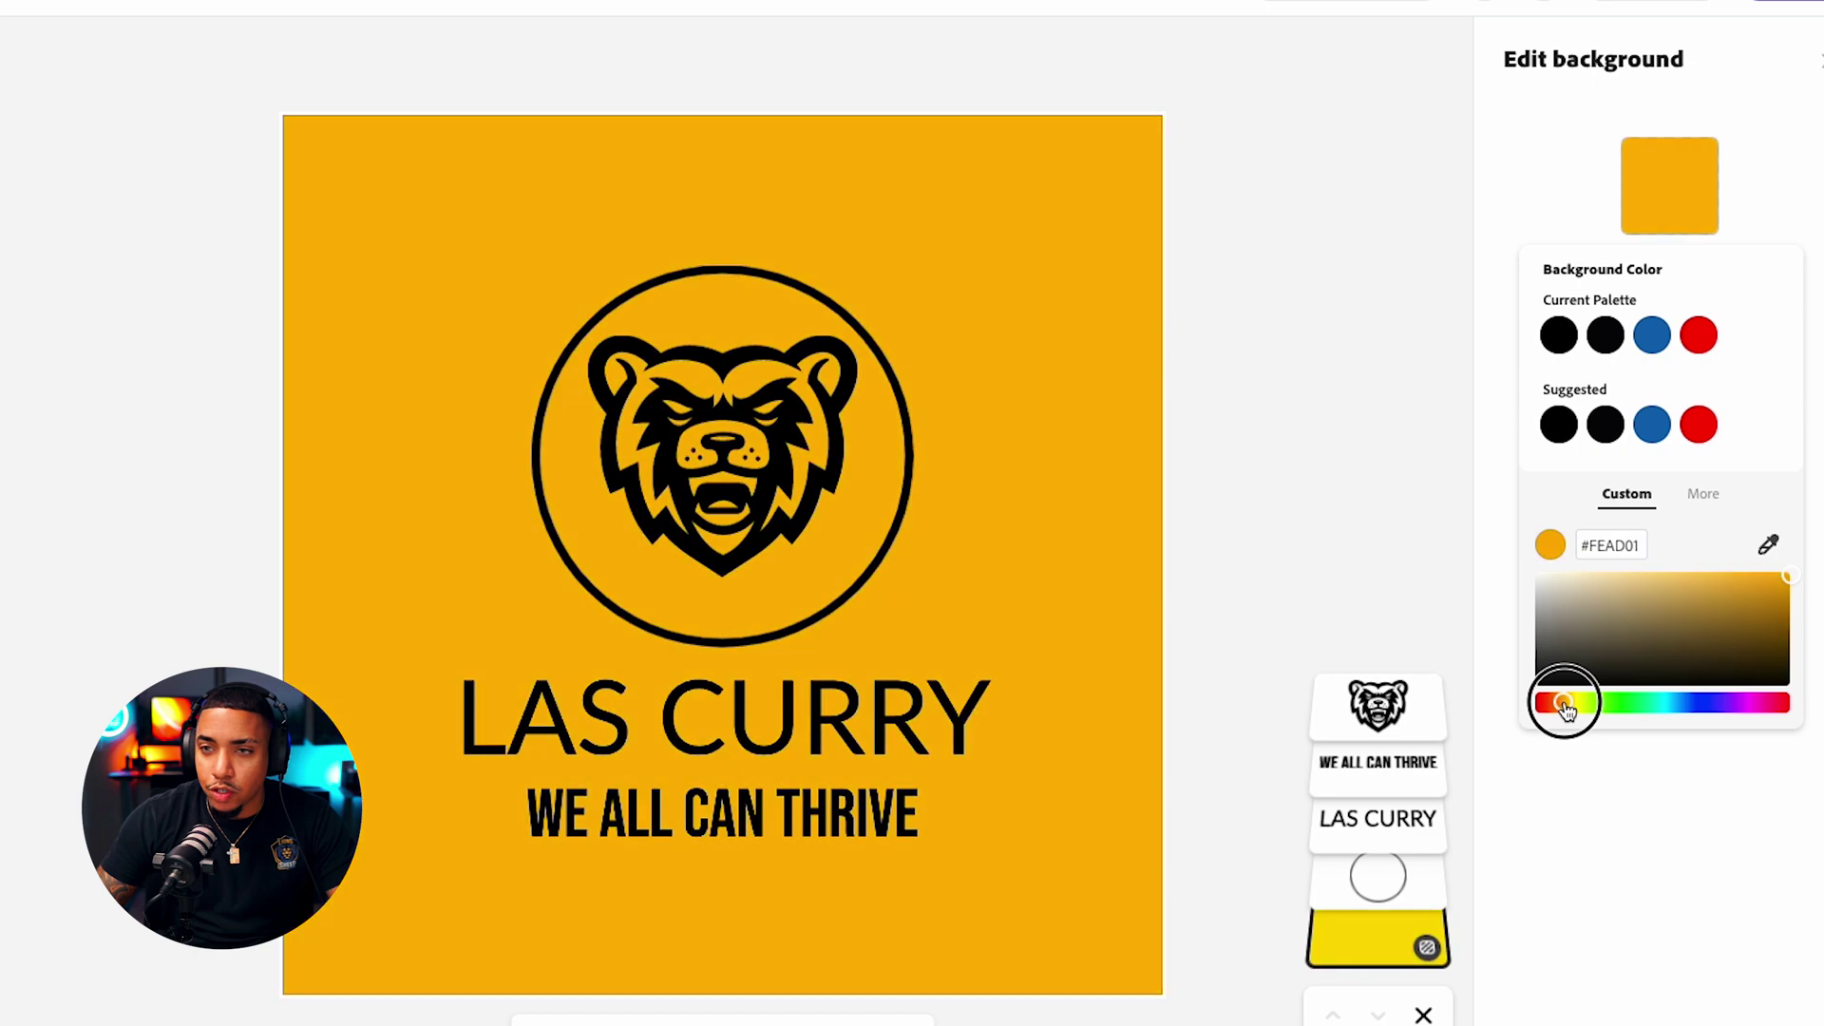
{"action": "left_click", "coordinate": [1354, 482]}
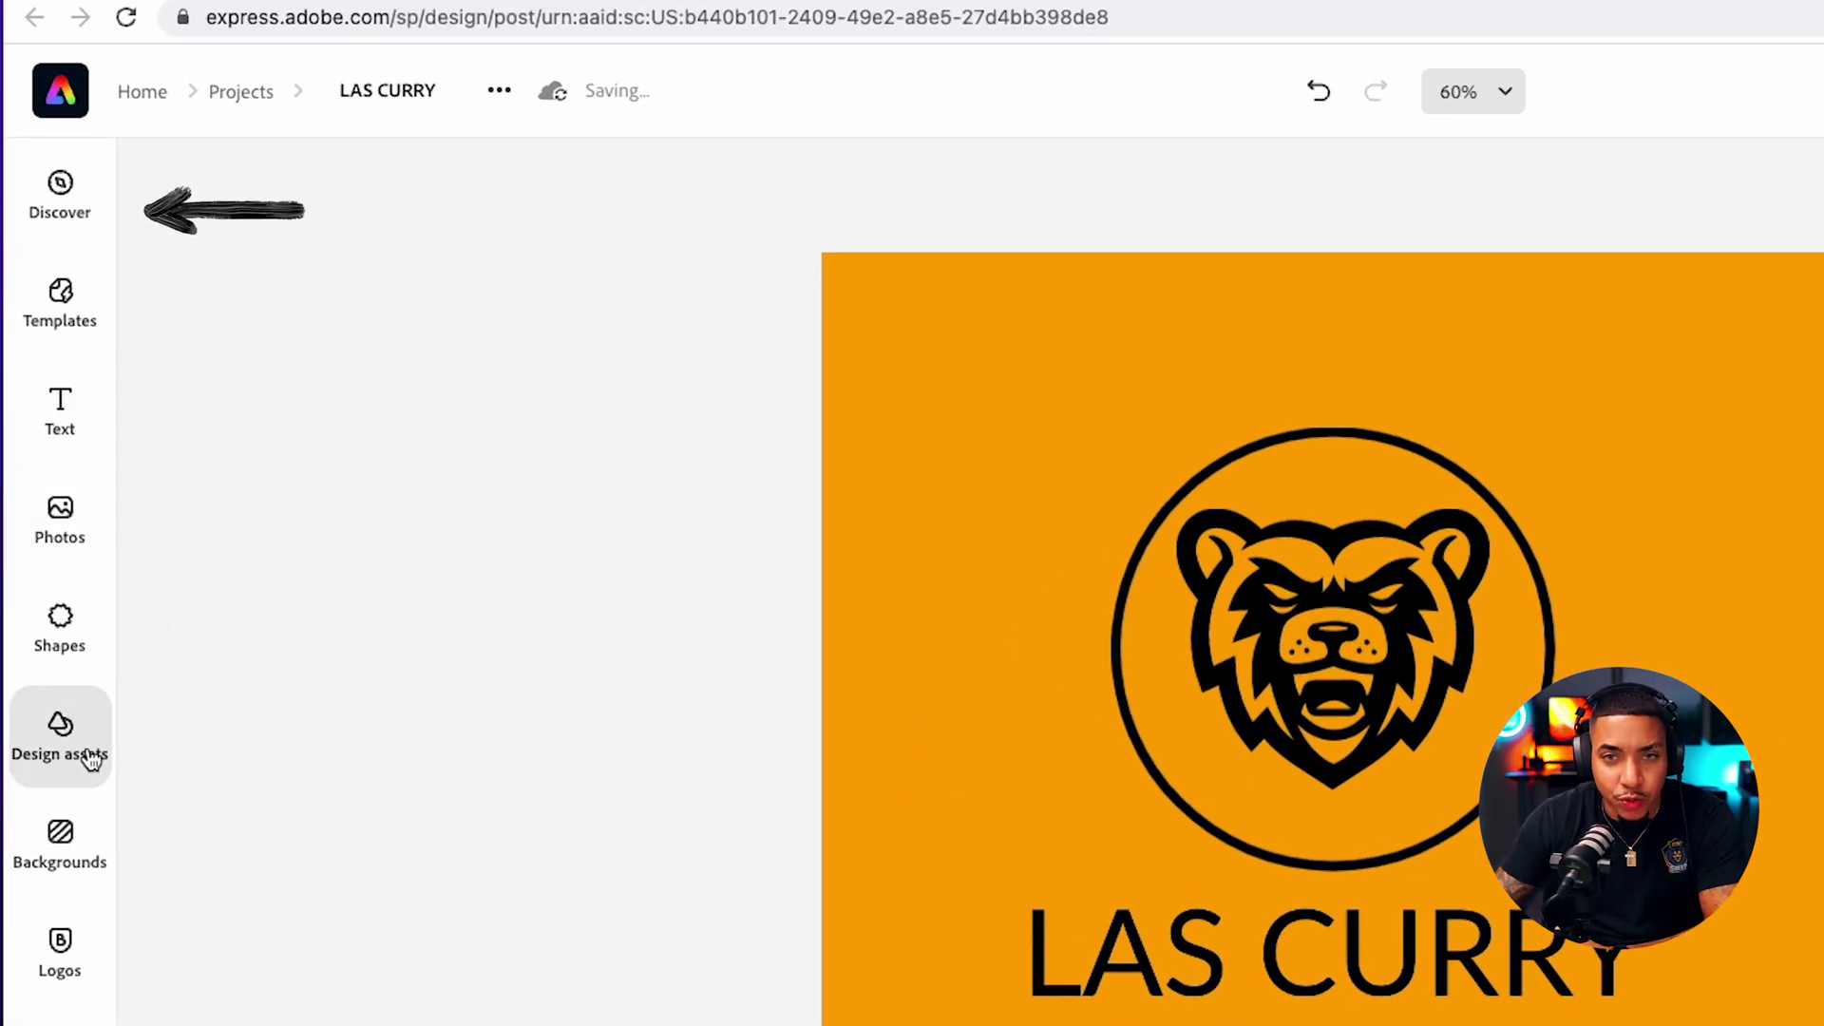
Step: Apply the dark-green Chromatic texture from Backgrounds as the logo's background
{"action": "left_click", "coordinate": [63, 857]}
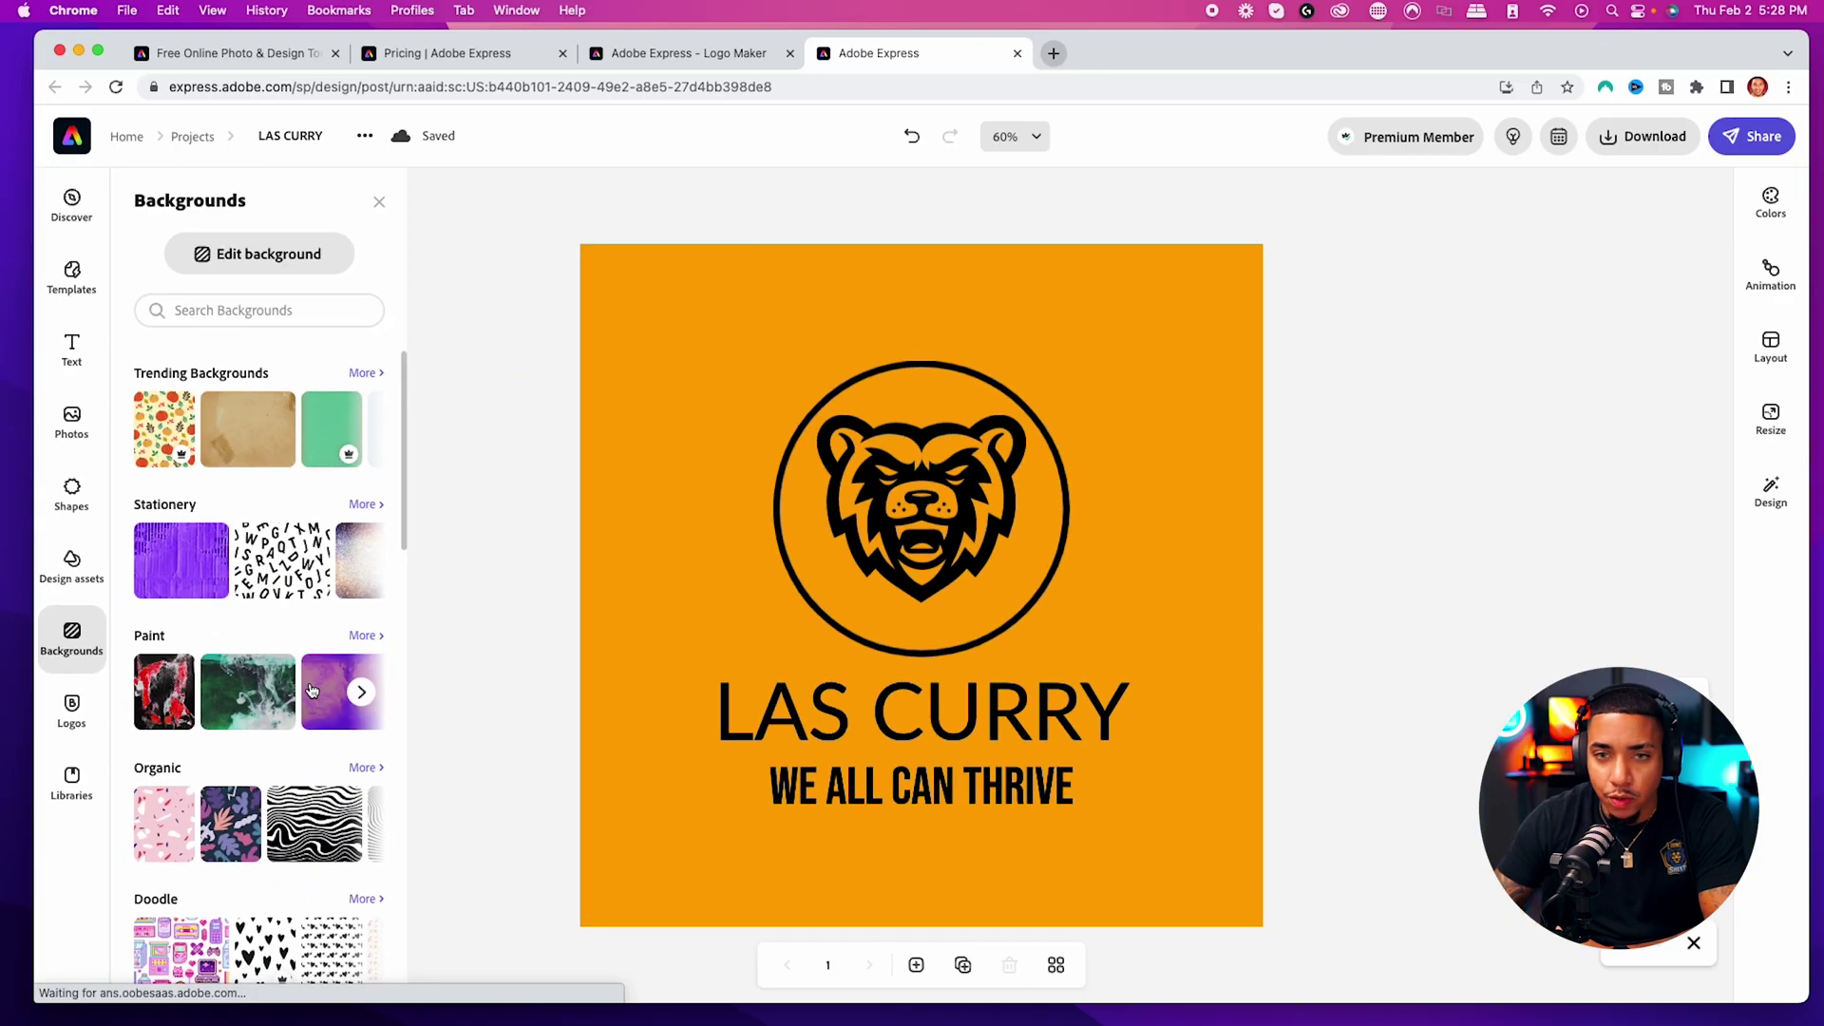
{"action": "scroll", "coordinate": [318, 695], "scroll_direction": "down", "scroll_amount": 3}
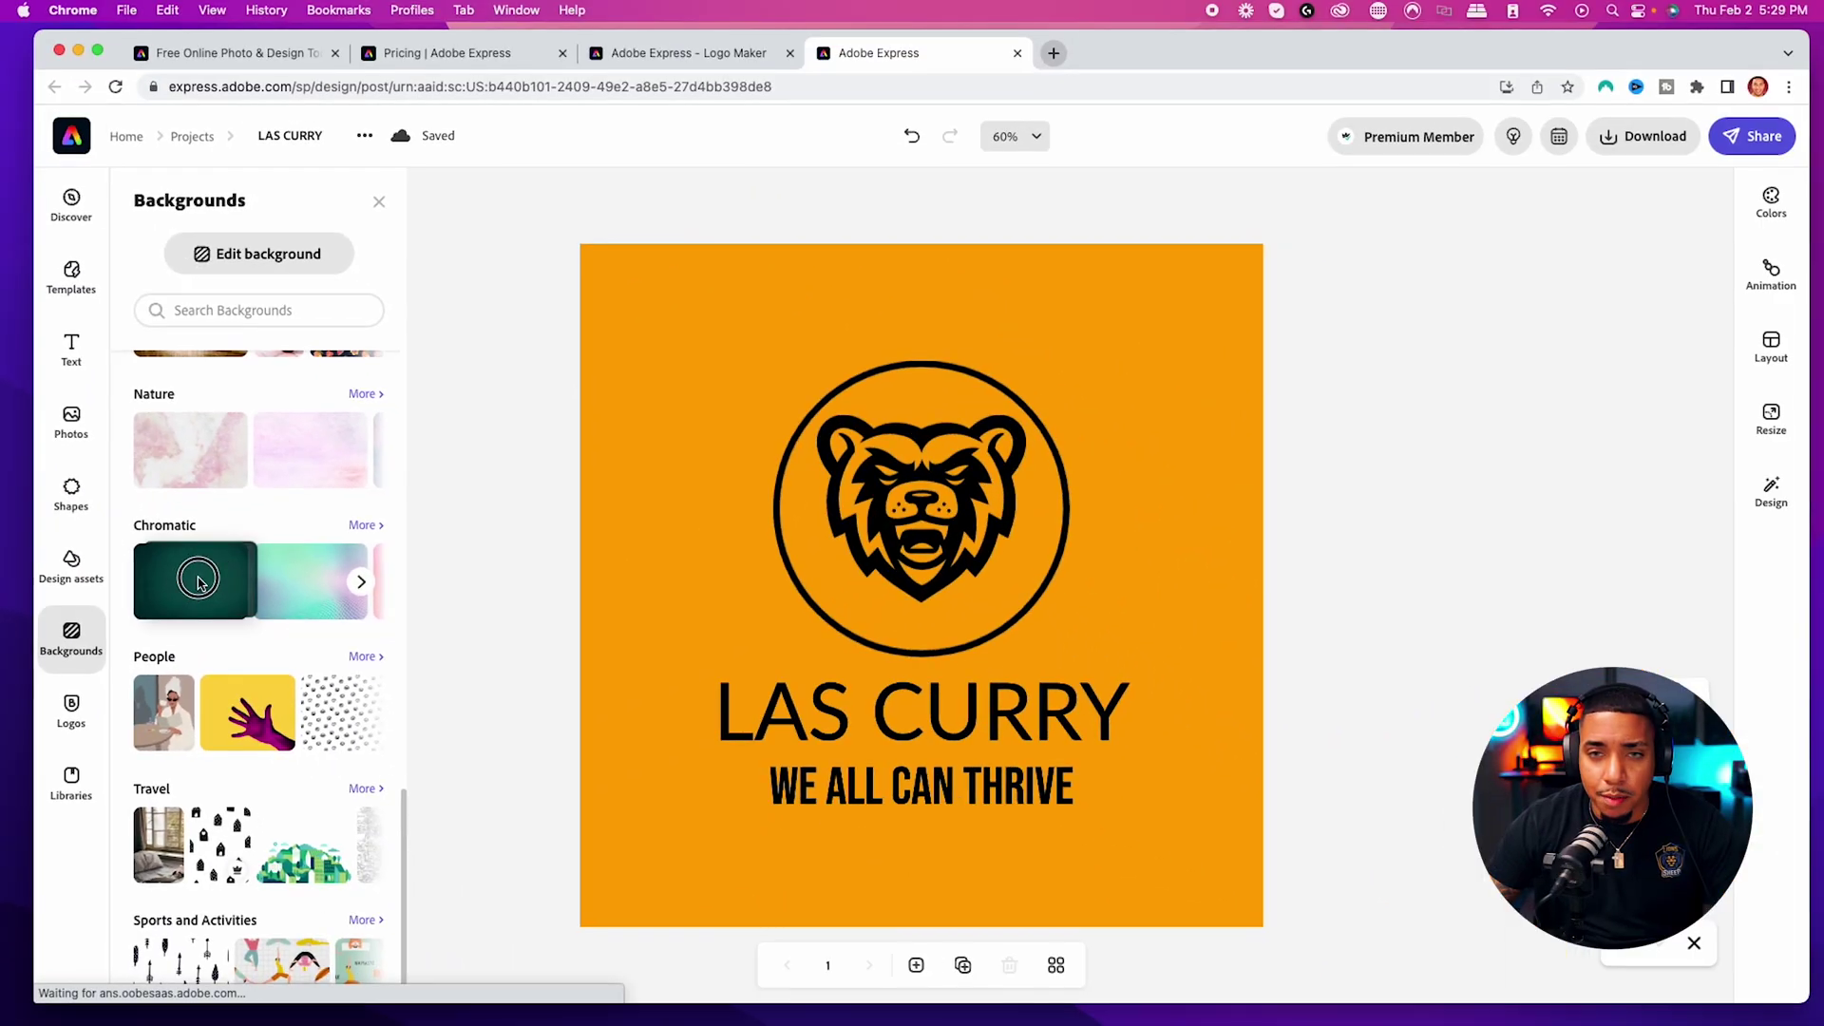
{"action": "left_click_drag", "start_coordinate": [189, 580], "coordinate": [659, 475]}
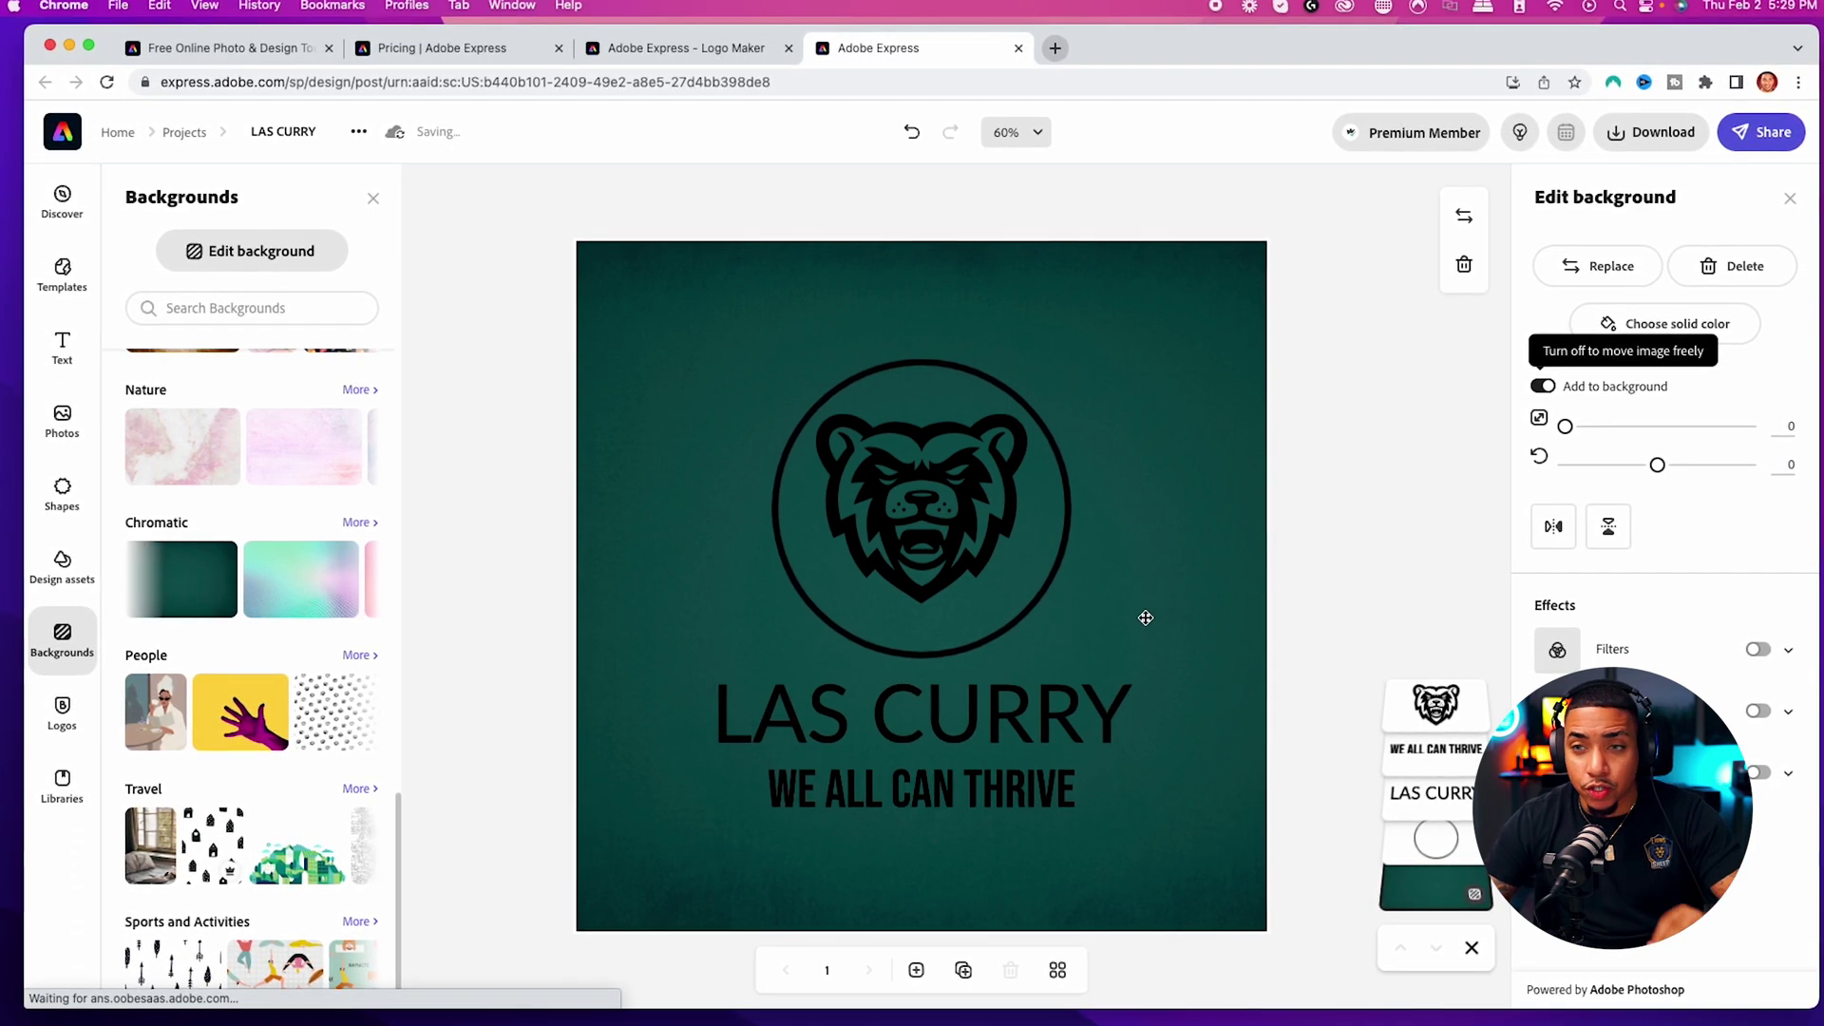
Step: Turn the bear mascot near-white
{"action": "left_click", "coordinate": [981, 529]}
{"action": "left_click", "coordinate": [1558, 313]}
{"action": "left_click_drag", "start_coordinate": [1465, 674], "coordinate": [1469, 504]}
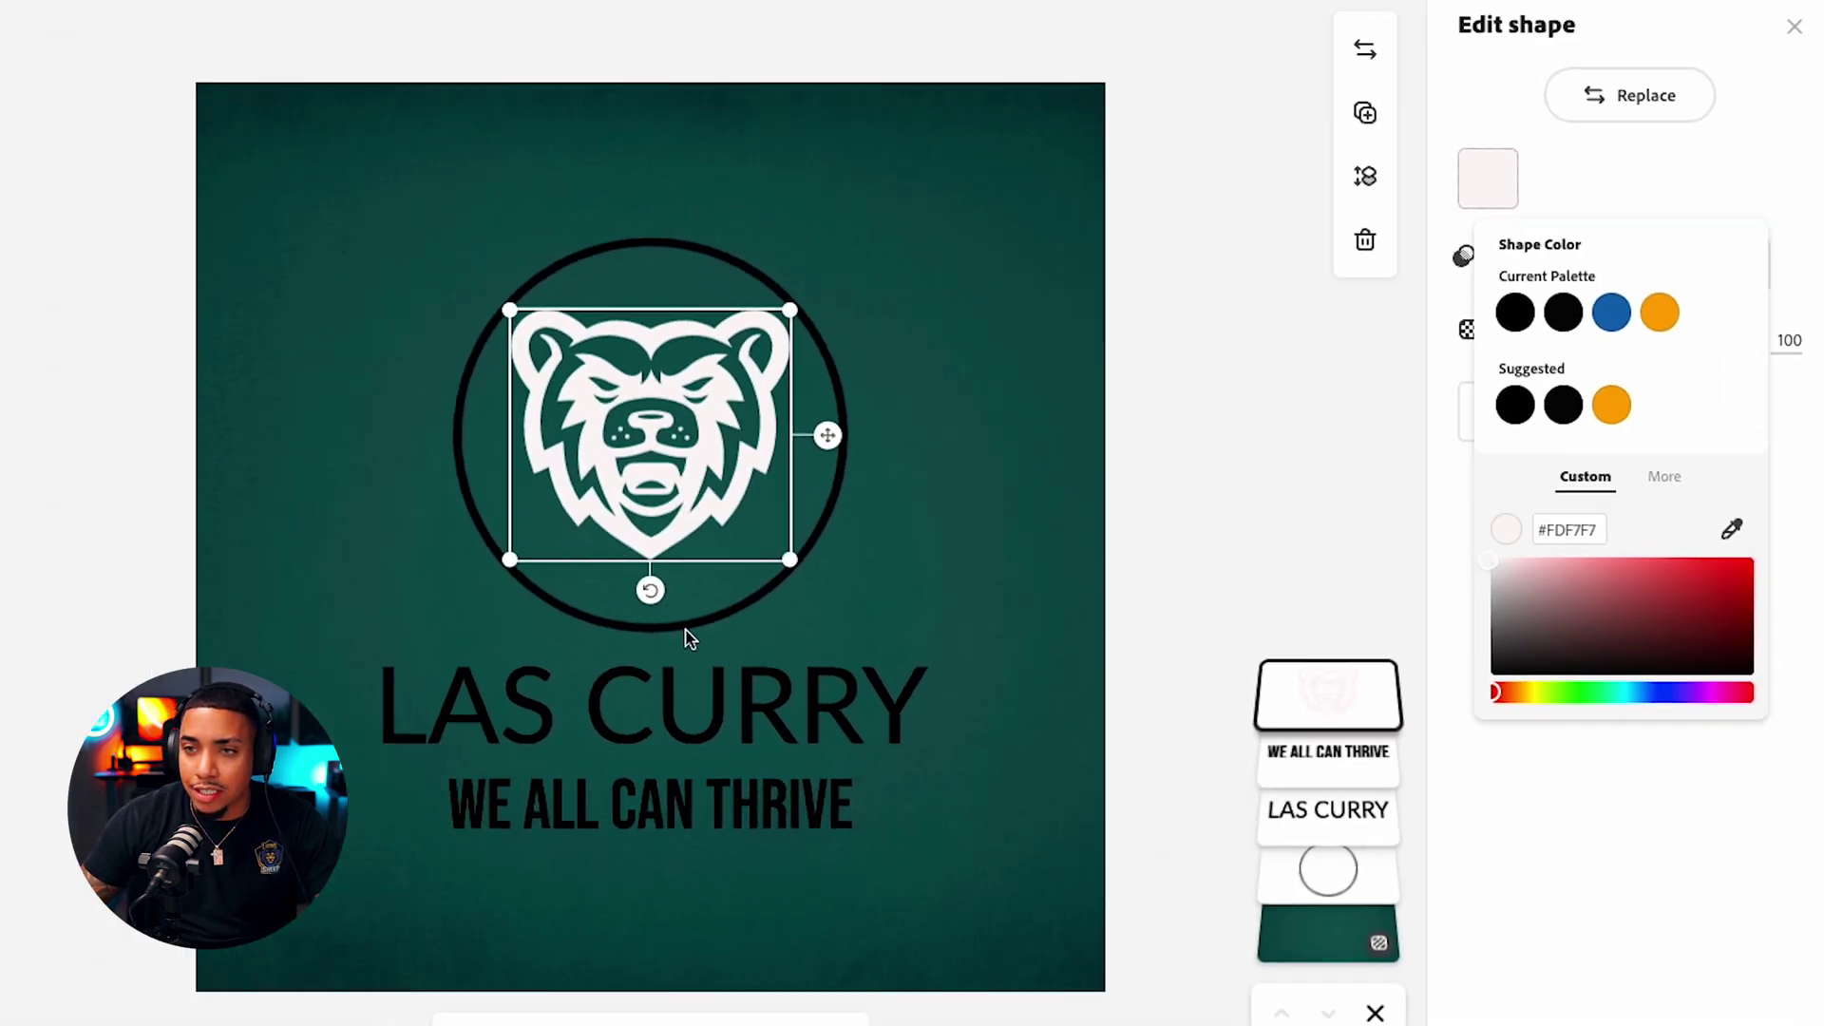
{"action": "left_click", "coordinate": [690, 703]}
{"action": "left_click", "coordinate": [1327, 436]}
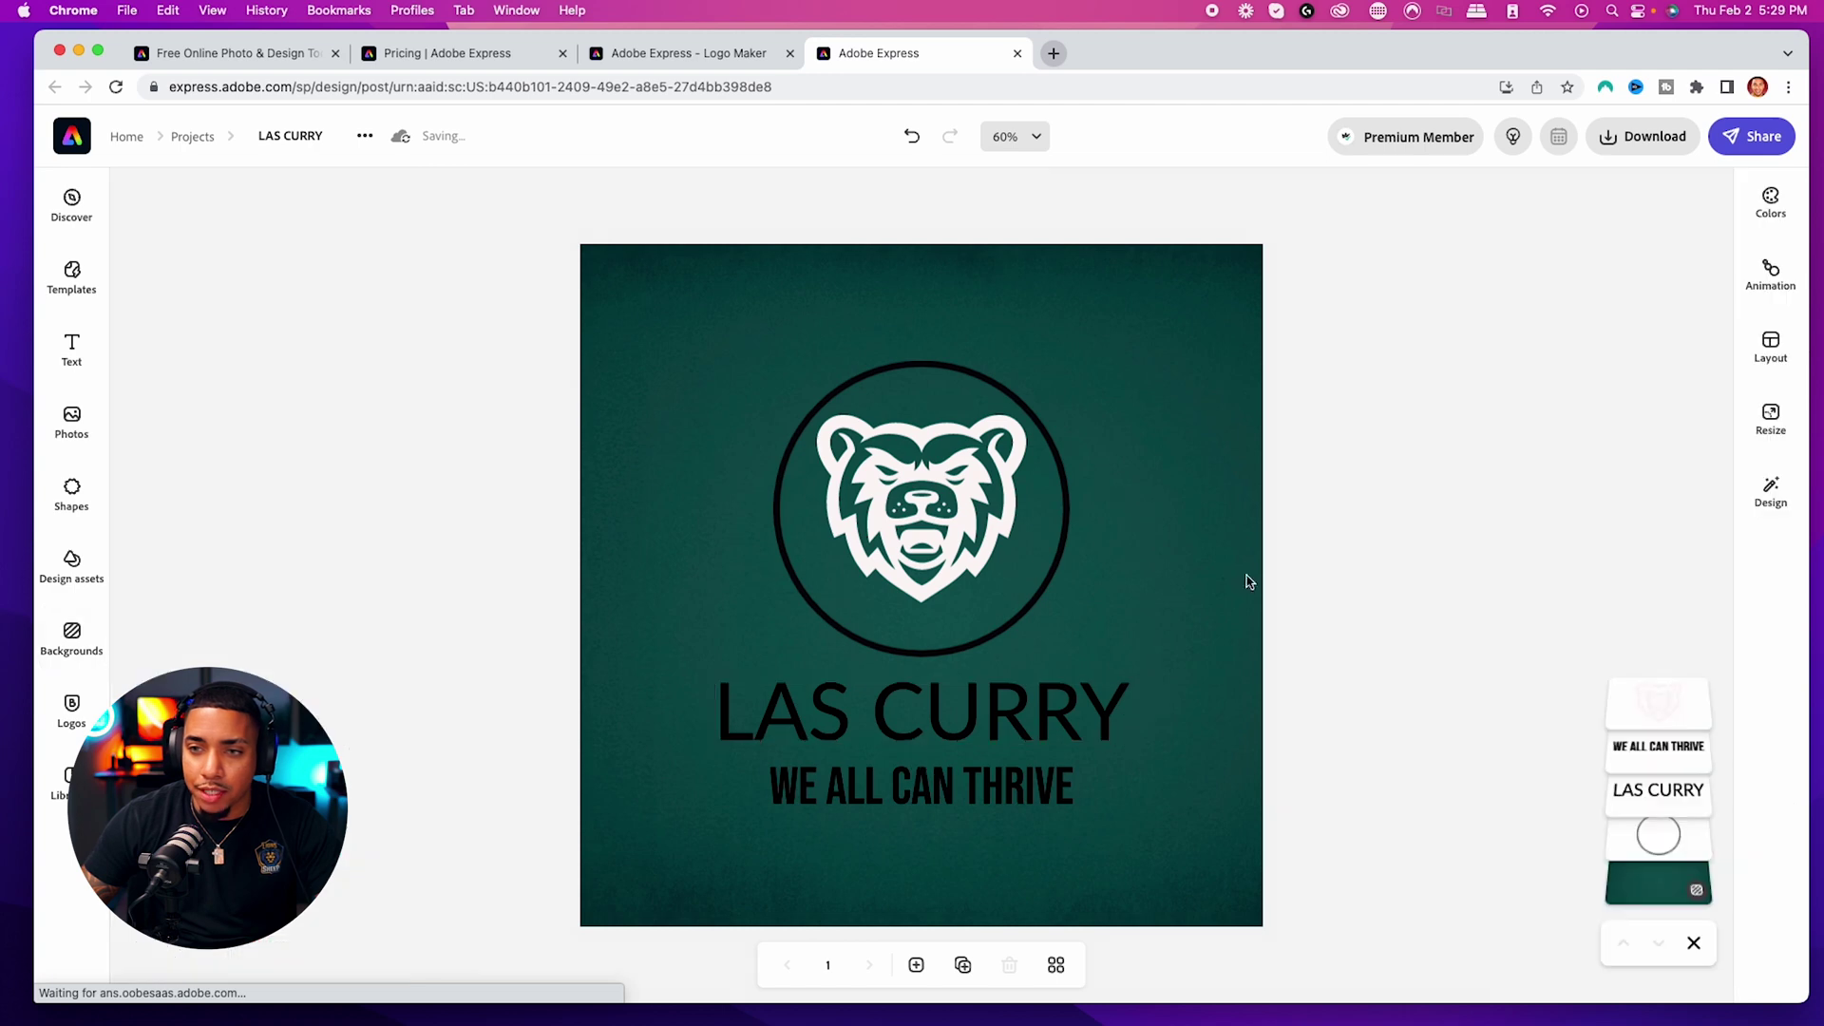
Step: Make the LAS CURRY title and WE ALL CAN THRIVE slogan off-white #FDF7F7
{"action": "left_click", "coordinate": [980, 700]}
{"action": "left_click", "coordinate": [1552, 398]}
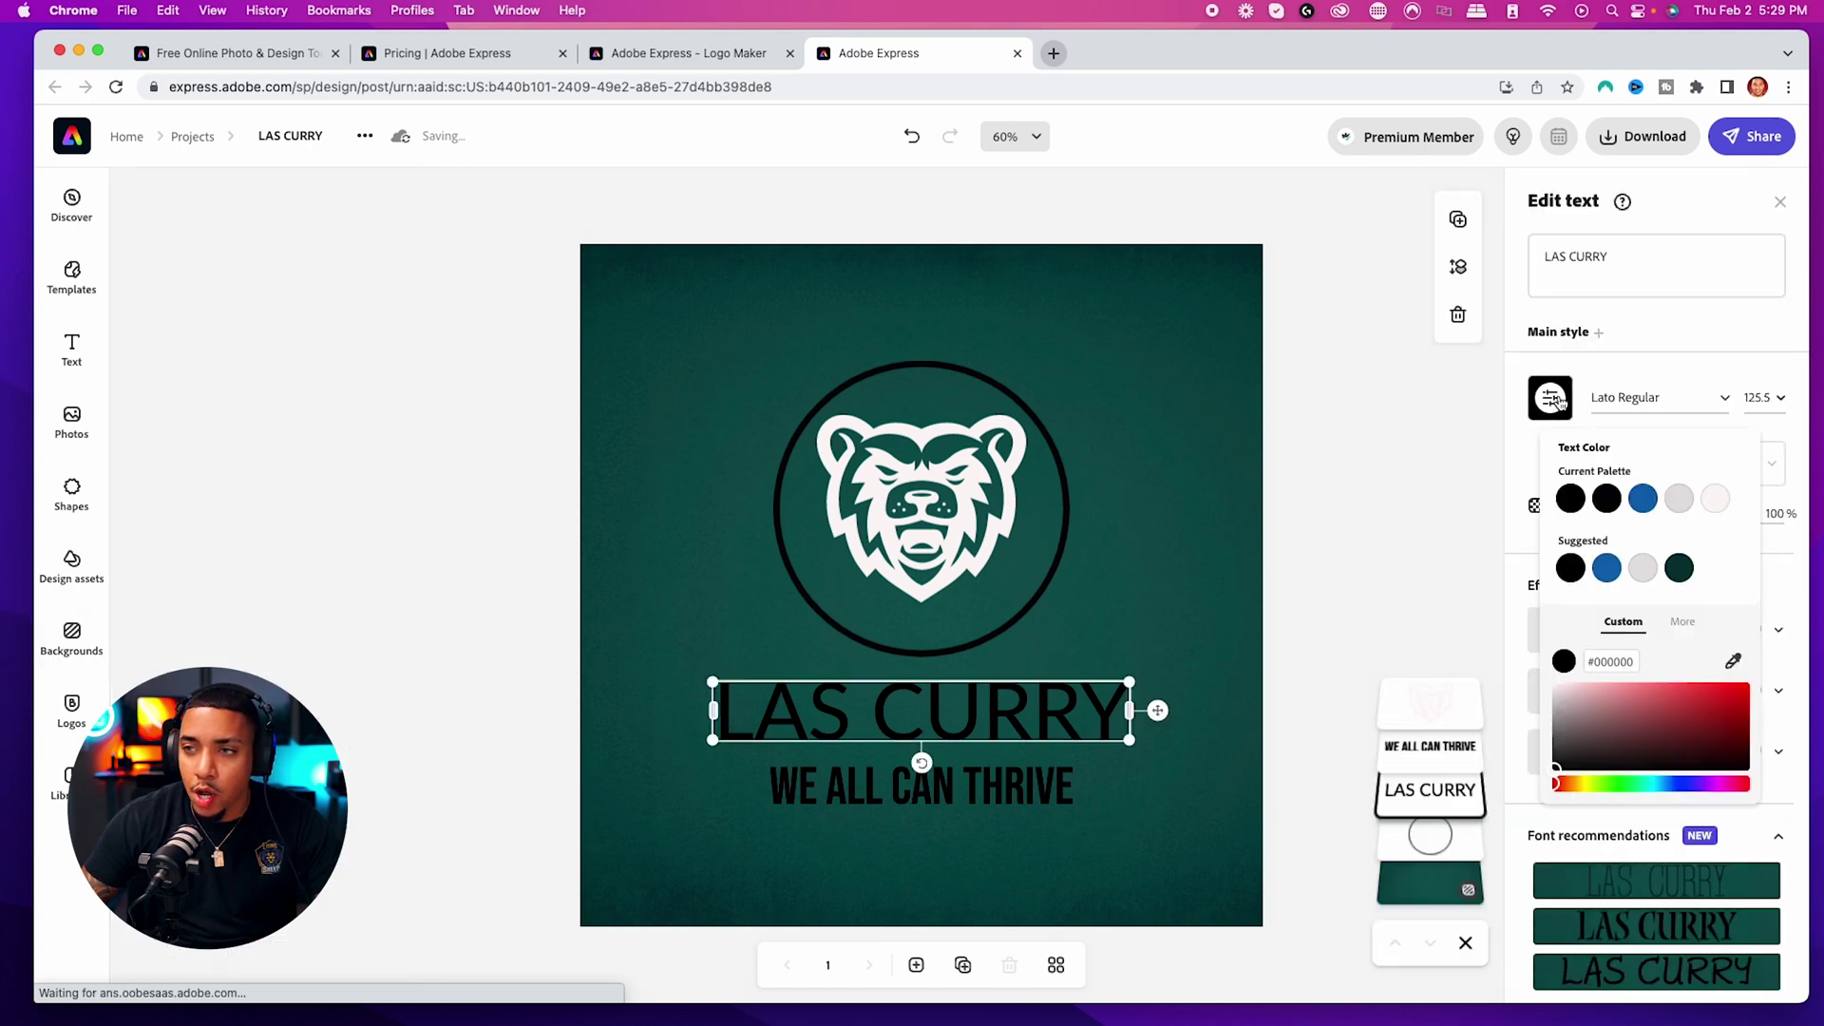
{"action": "left_click", "coordinate": [1719, 505]}
{"action": "left_click", "coordinate": [1330, 536]}
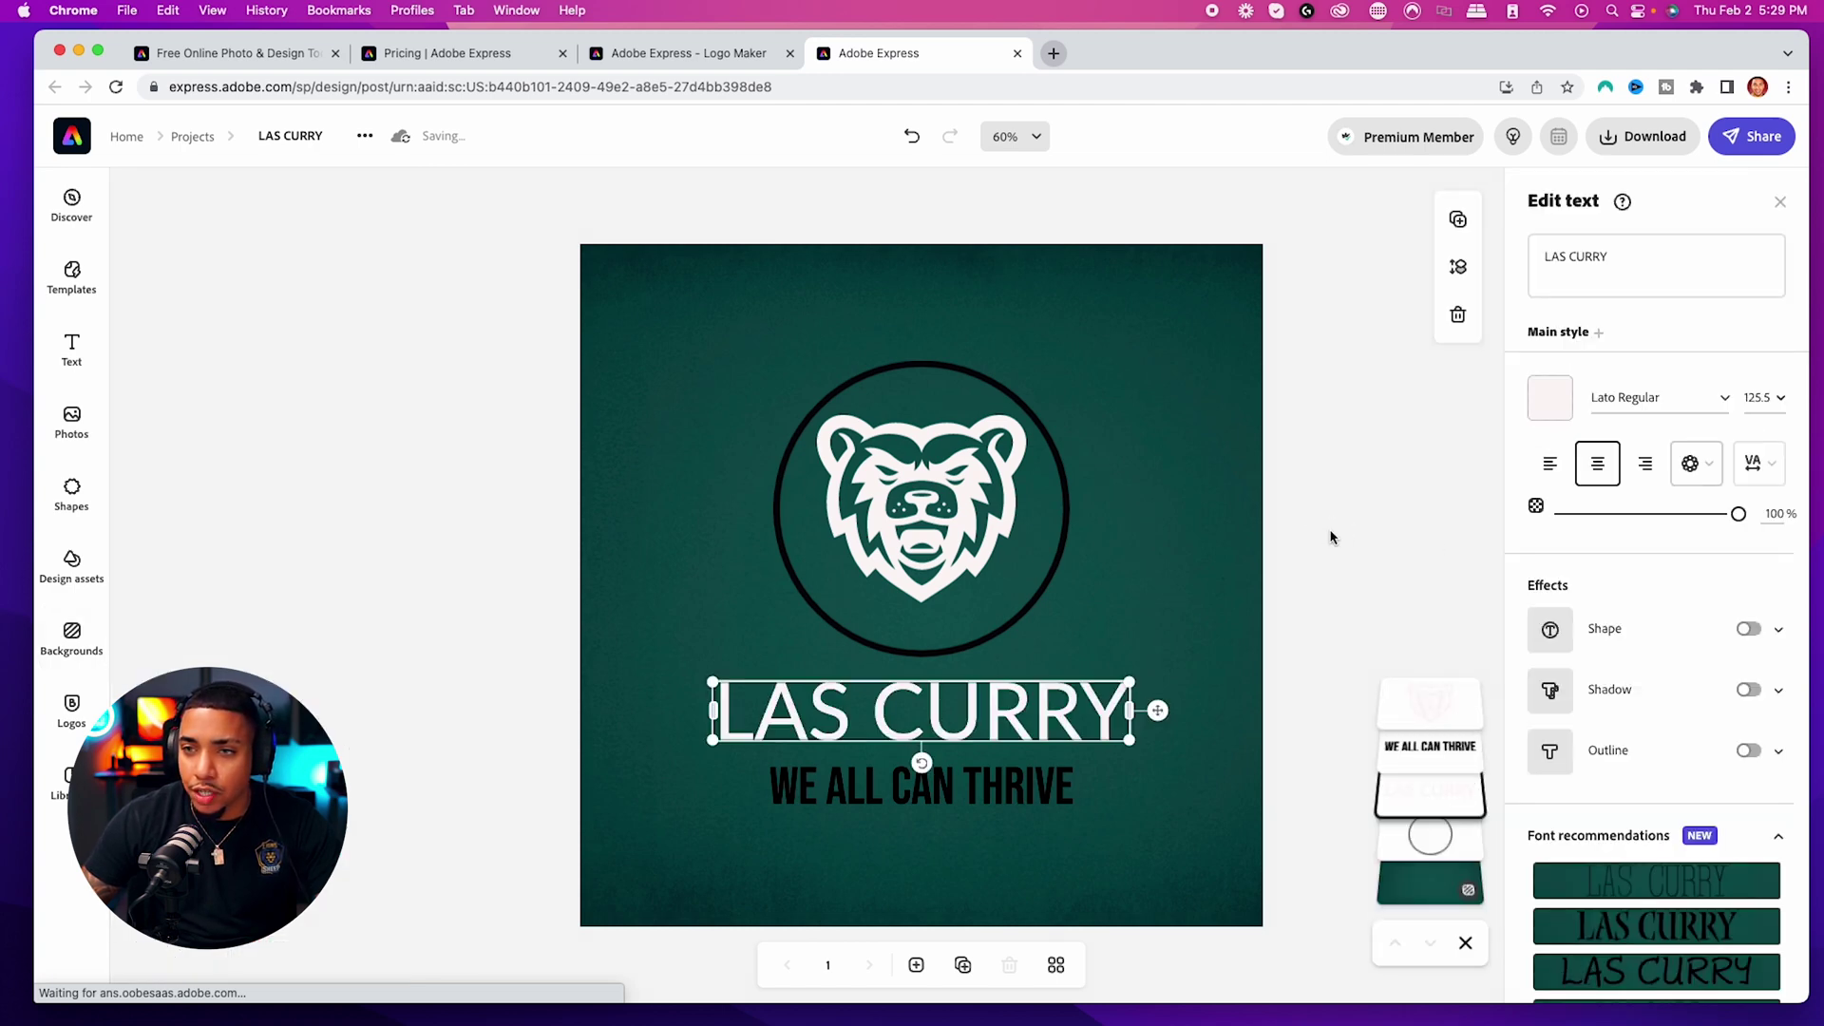
{"action": "left_click", "coordinate": [1030, 793]}
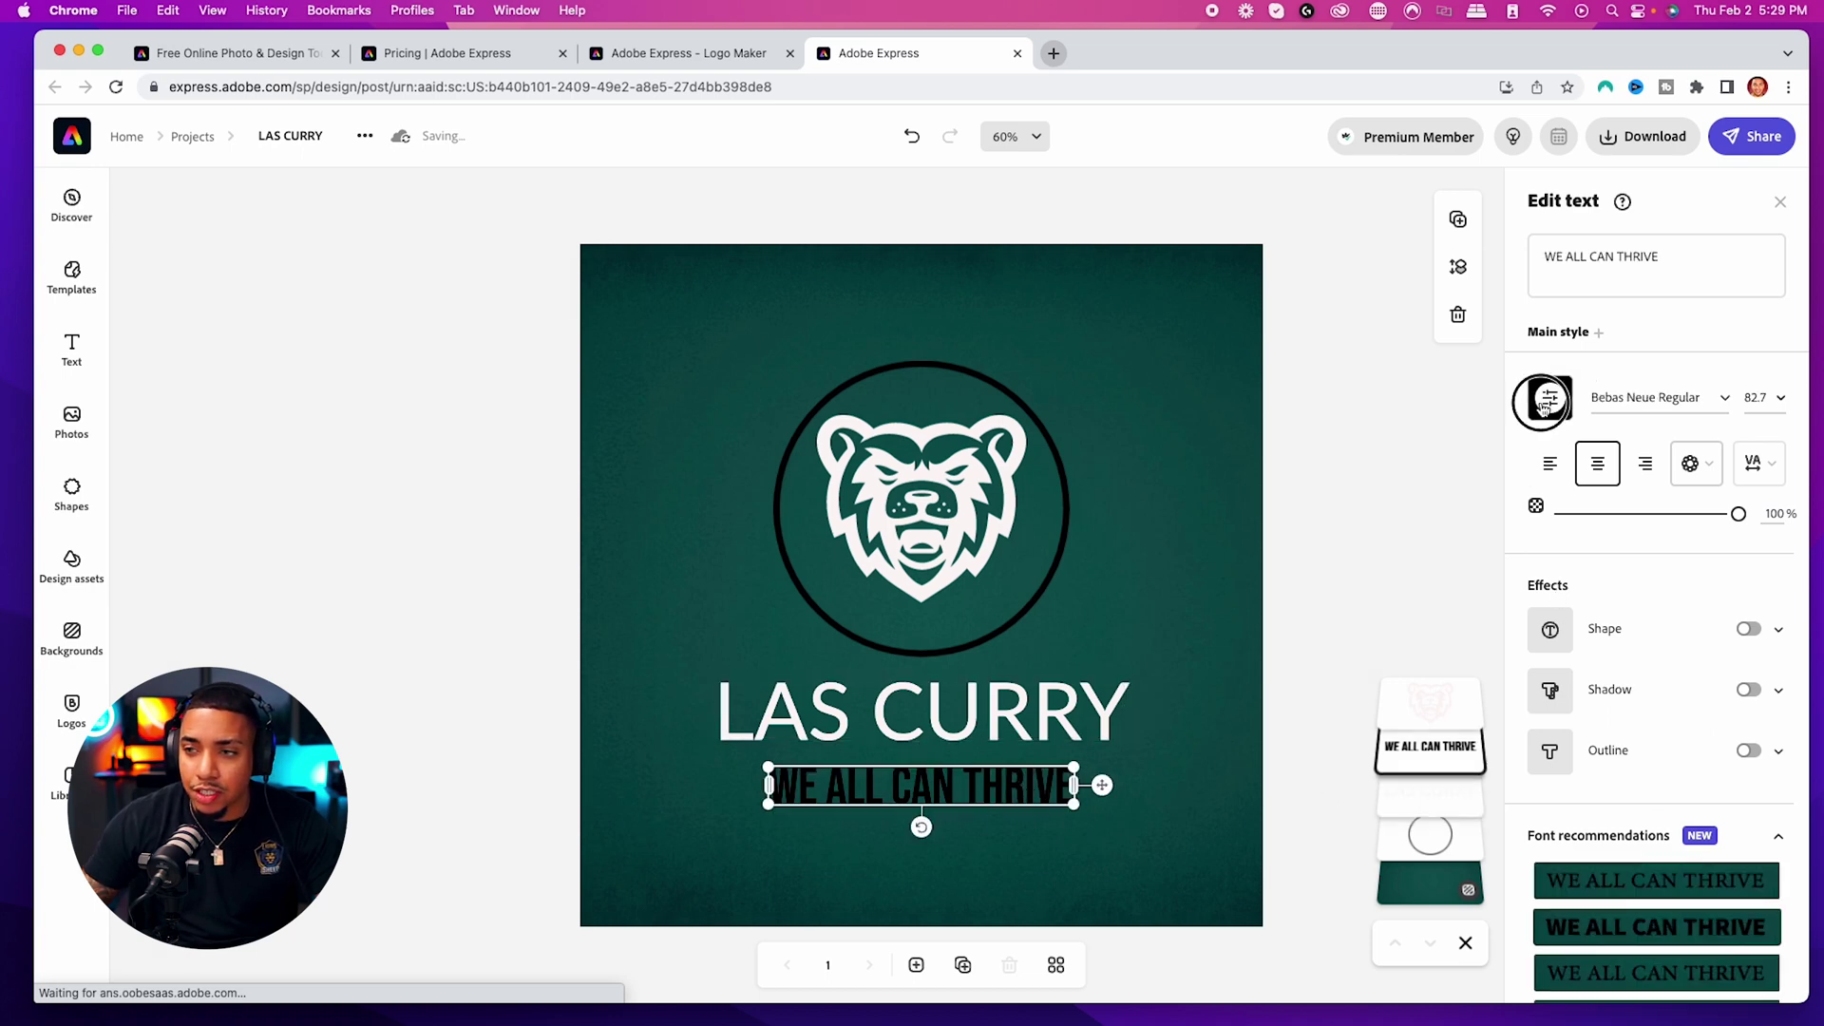
{"action": "left_click", "coordinate": [1544, 401]}
{"action": "left_click", "coordinate": [1715, 499]}
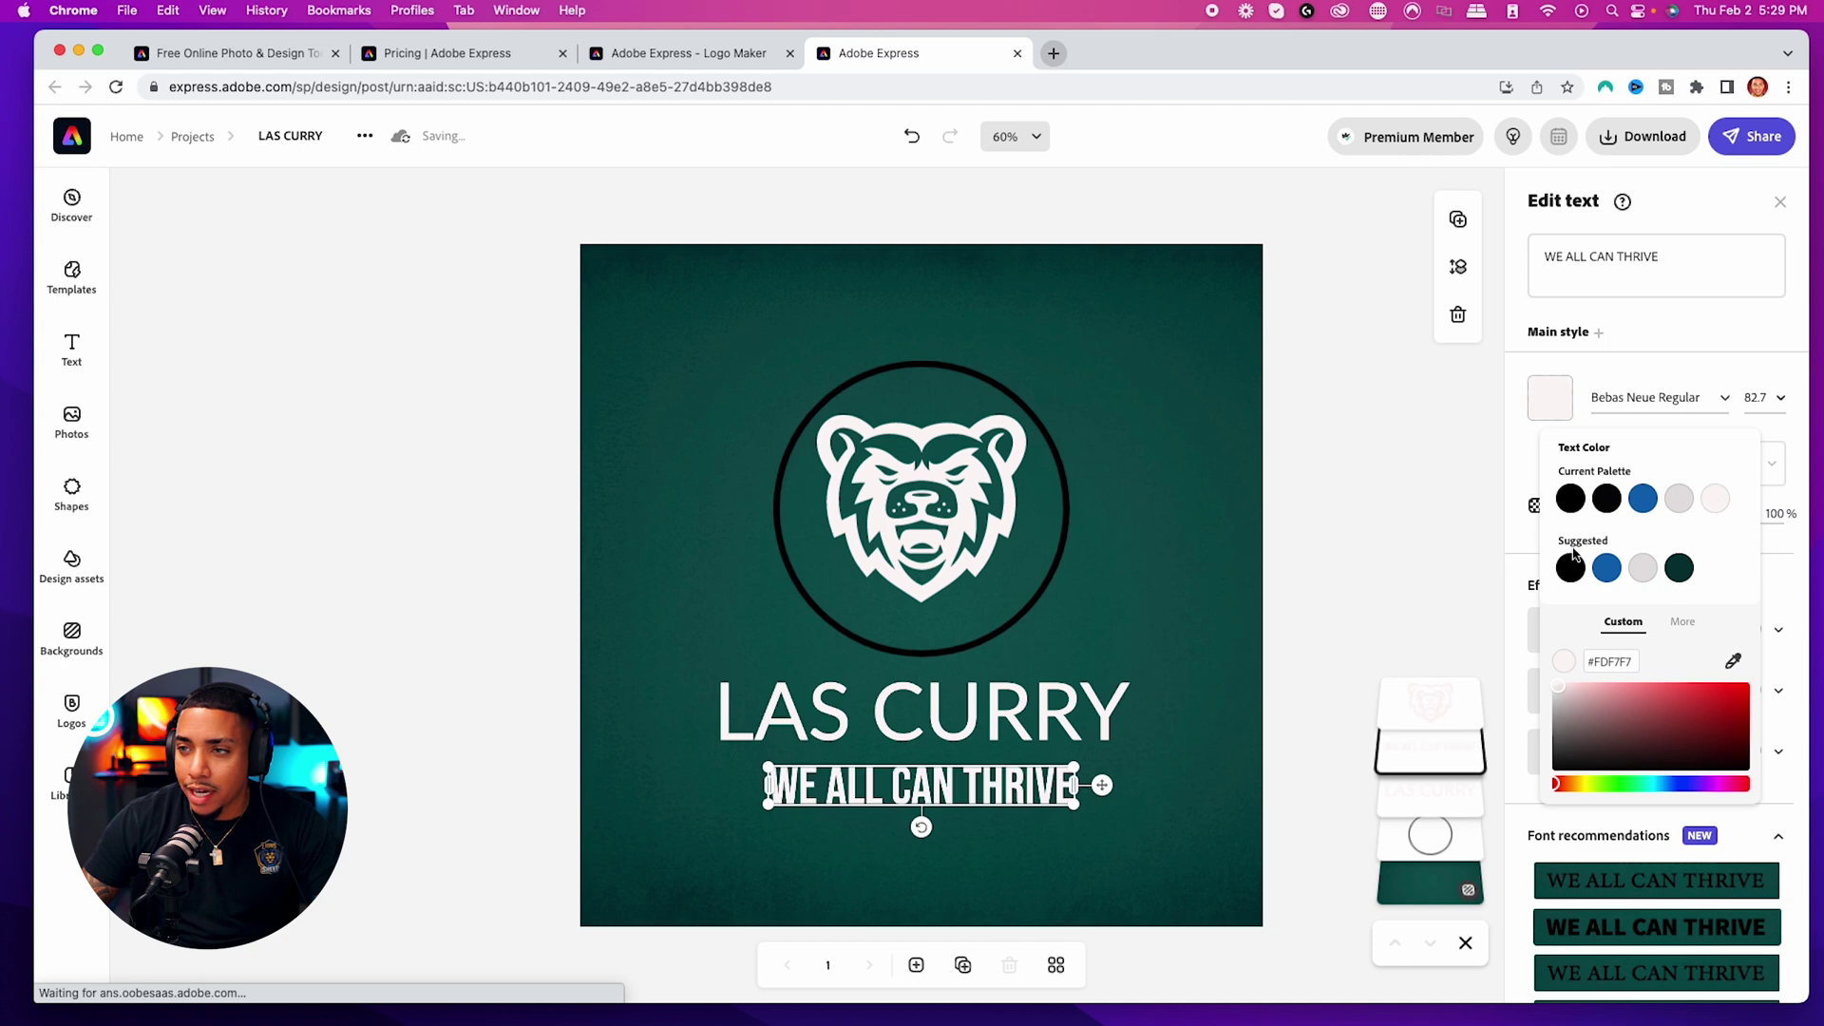
Step: Make the circle outline around the bear off-white #FDF7F7
{"action": "left_click", "coordinate": [1049, 589]}
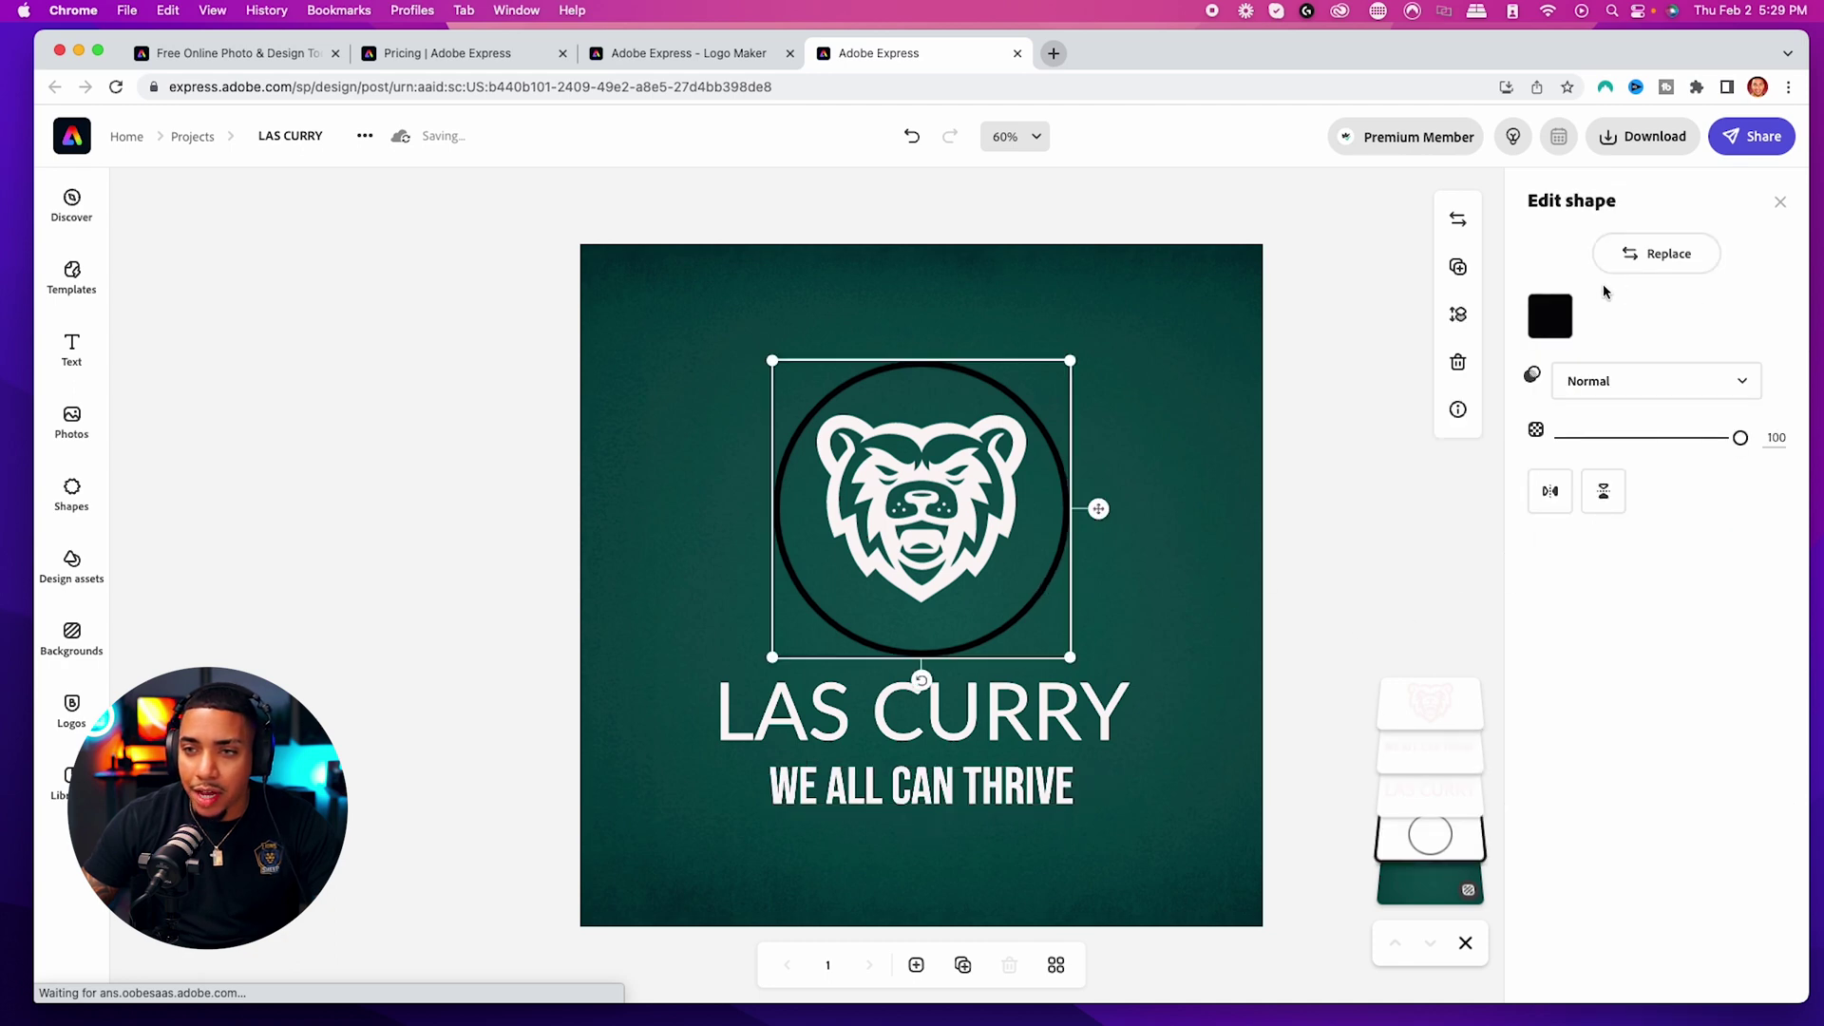
{"action": "left_click", "coordinate": [1549, 320]}
{"action": "left_click", "coordinate": [1680, 495]}
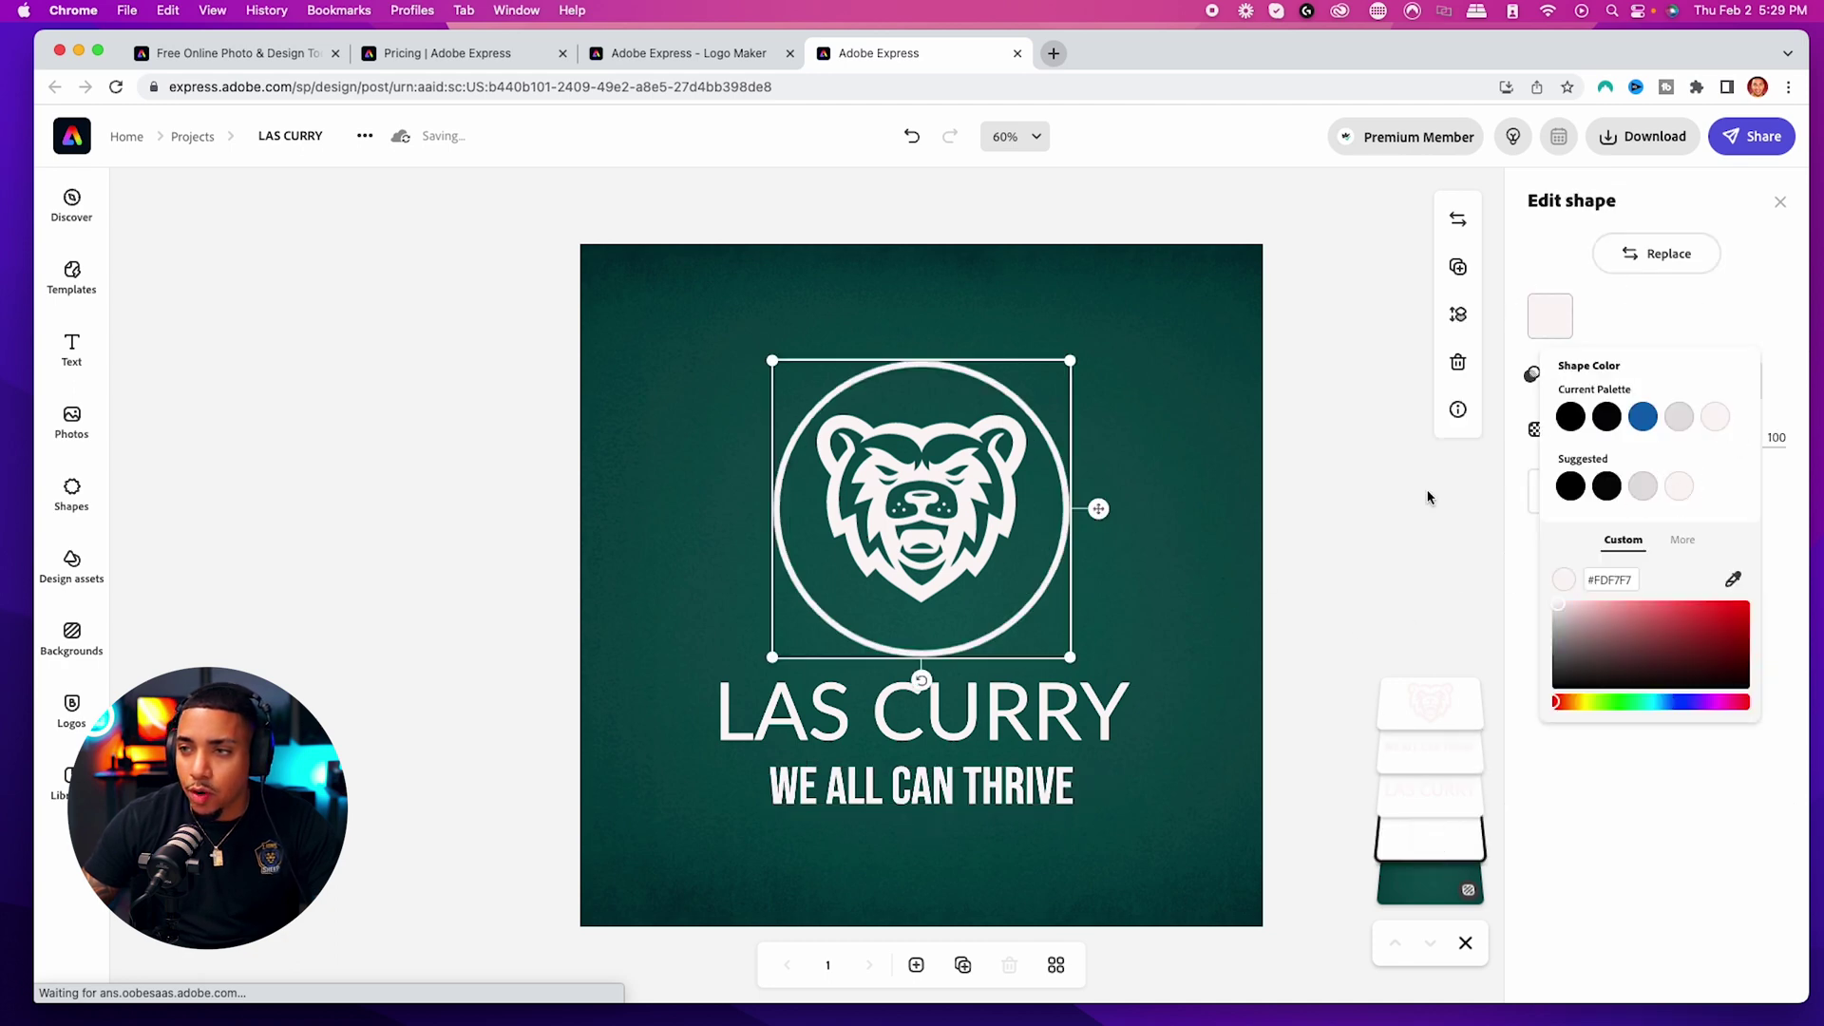
{"action": "left_click", "coordinate": [1352, 495]}
{"action": "left_click", "coordinate": [1303, 504]}
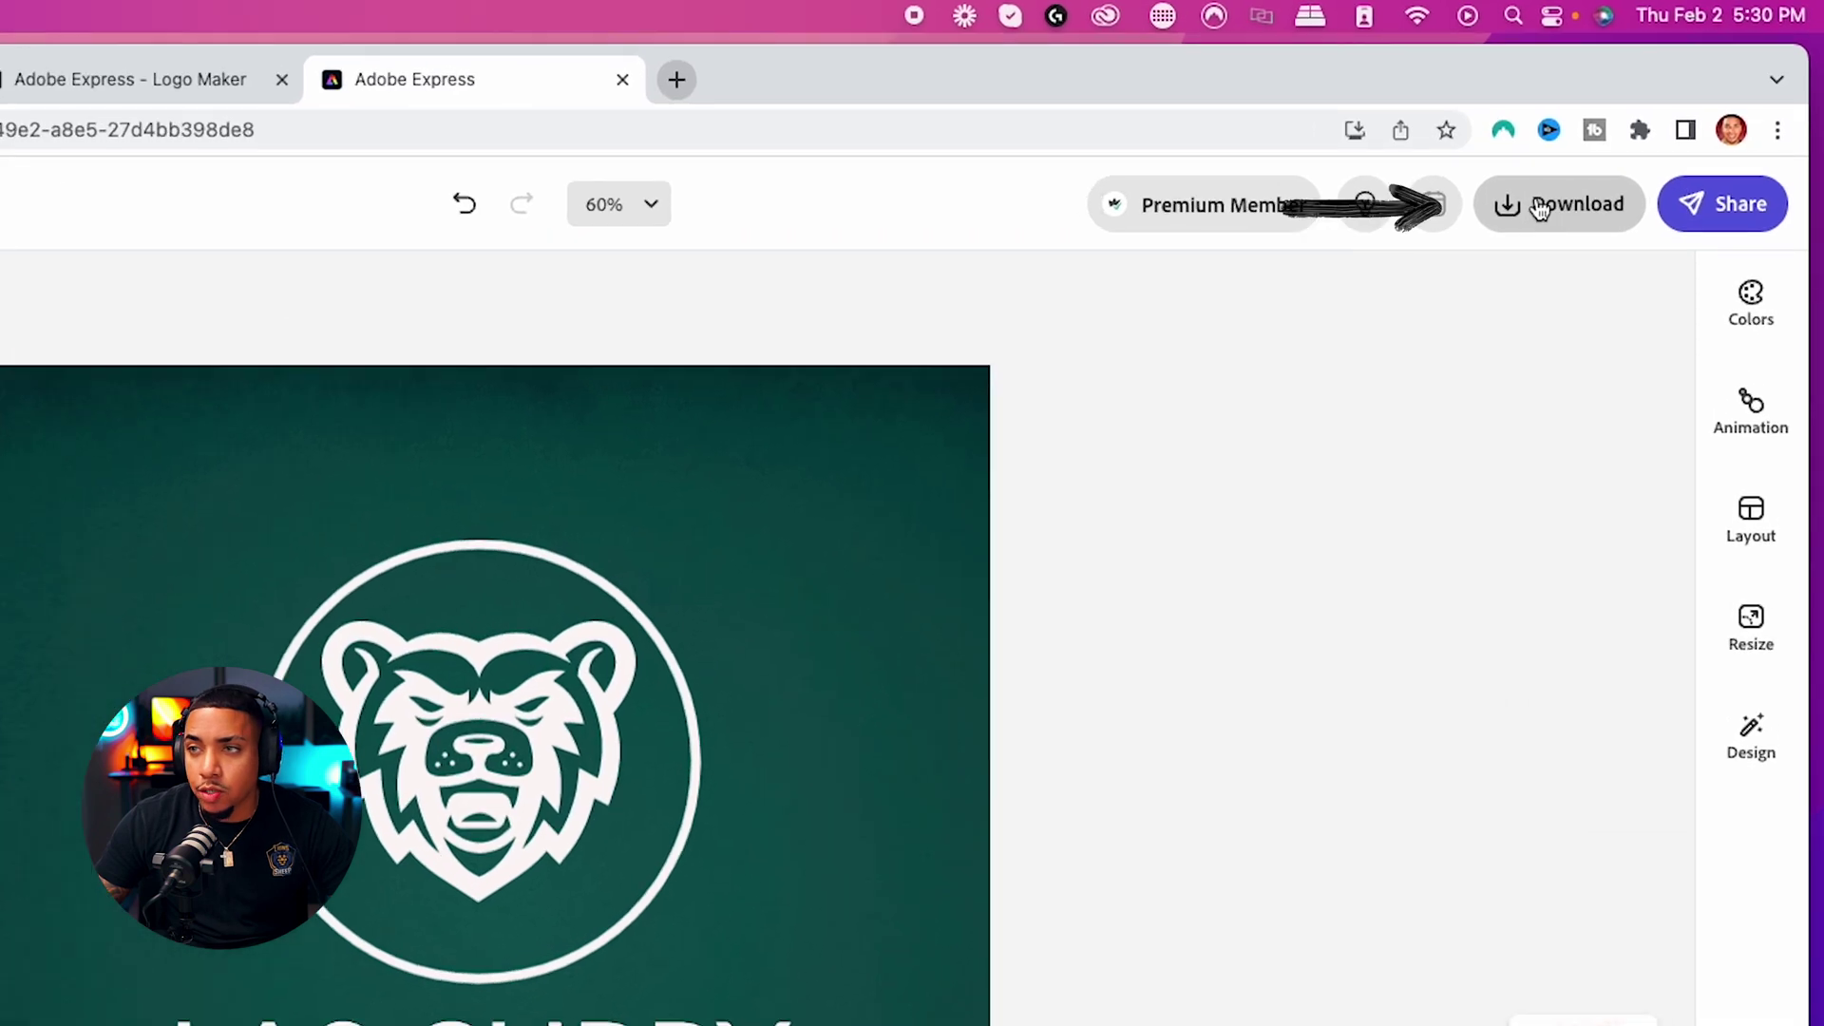
Step: Download the logo as a PNG file, LAS CURRY-1.png
{"action": "left_click", "coordinate": [1630, 144]}
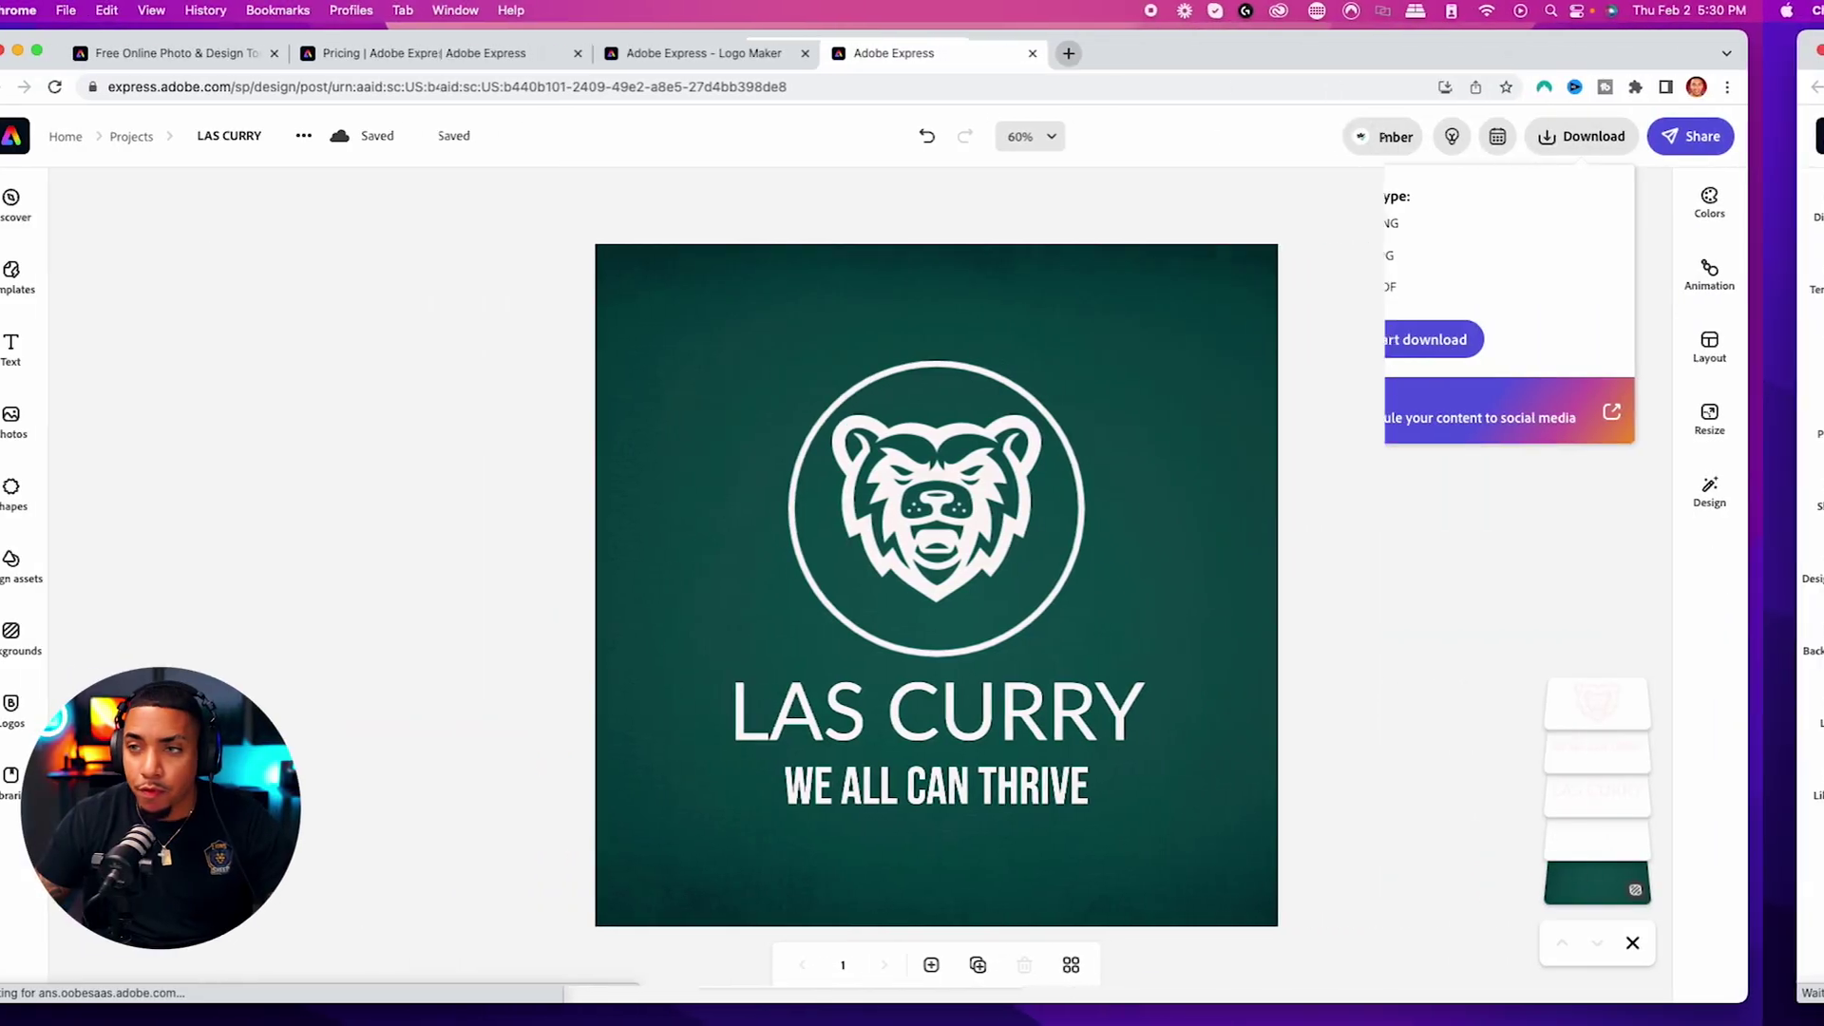
{"action": "left_click", "coordinate": [1463, 339]}
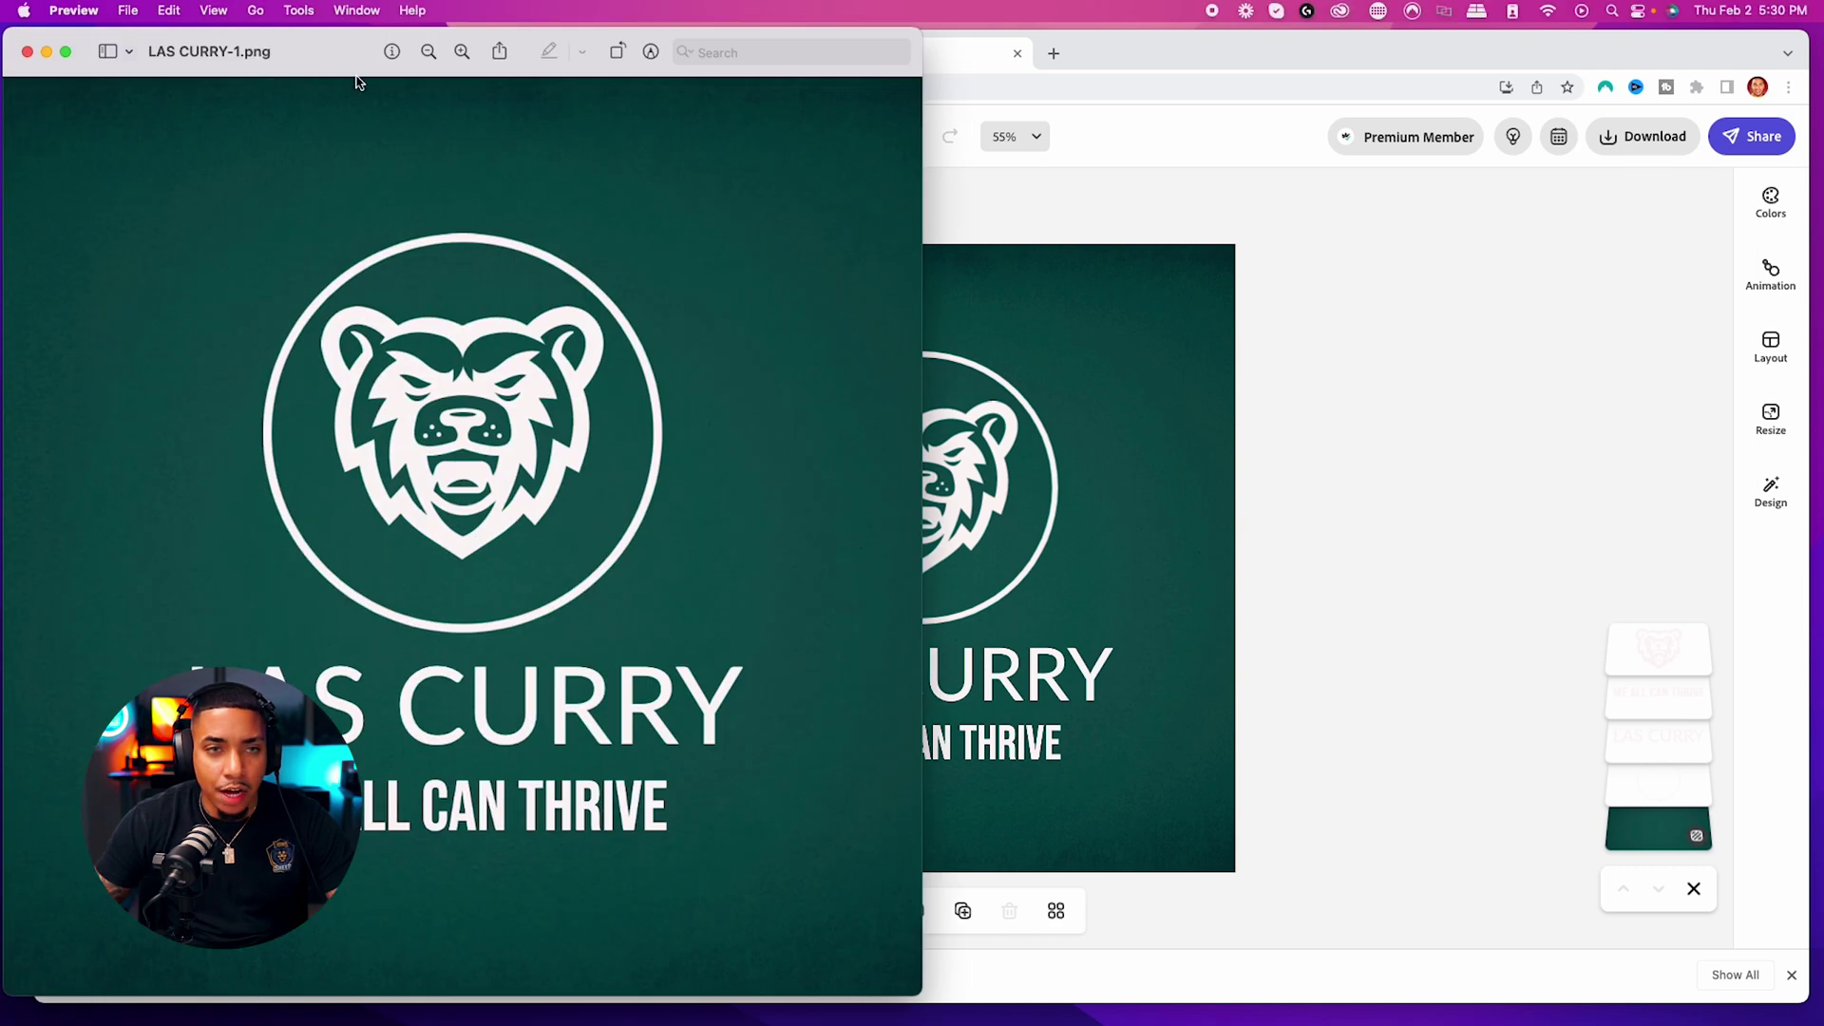
Step: Centre the Preview window showing LAS CURRY-1.png on screen
{"action": "left_click_drag", "start_coordinate": [356, 80], "coordinate": [838, 72]}
{"action": "left_click_drag", "start_coordinate": [851, 722], "coordinate": [893, 706]}
{"action": "left_click", "coordinate": [1252, 714]}
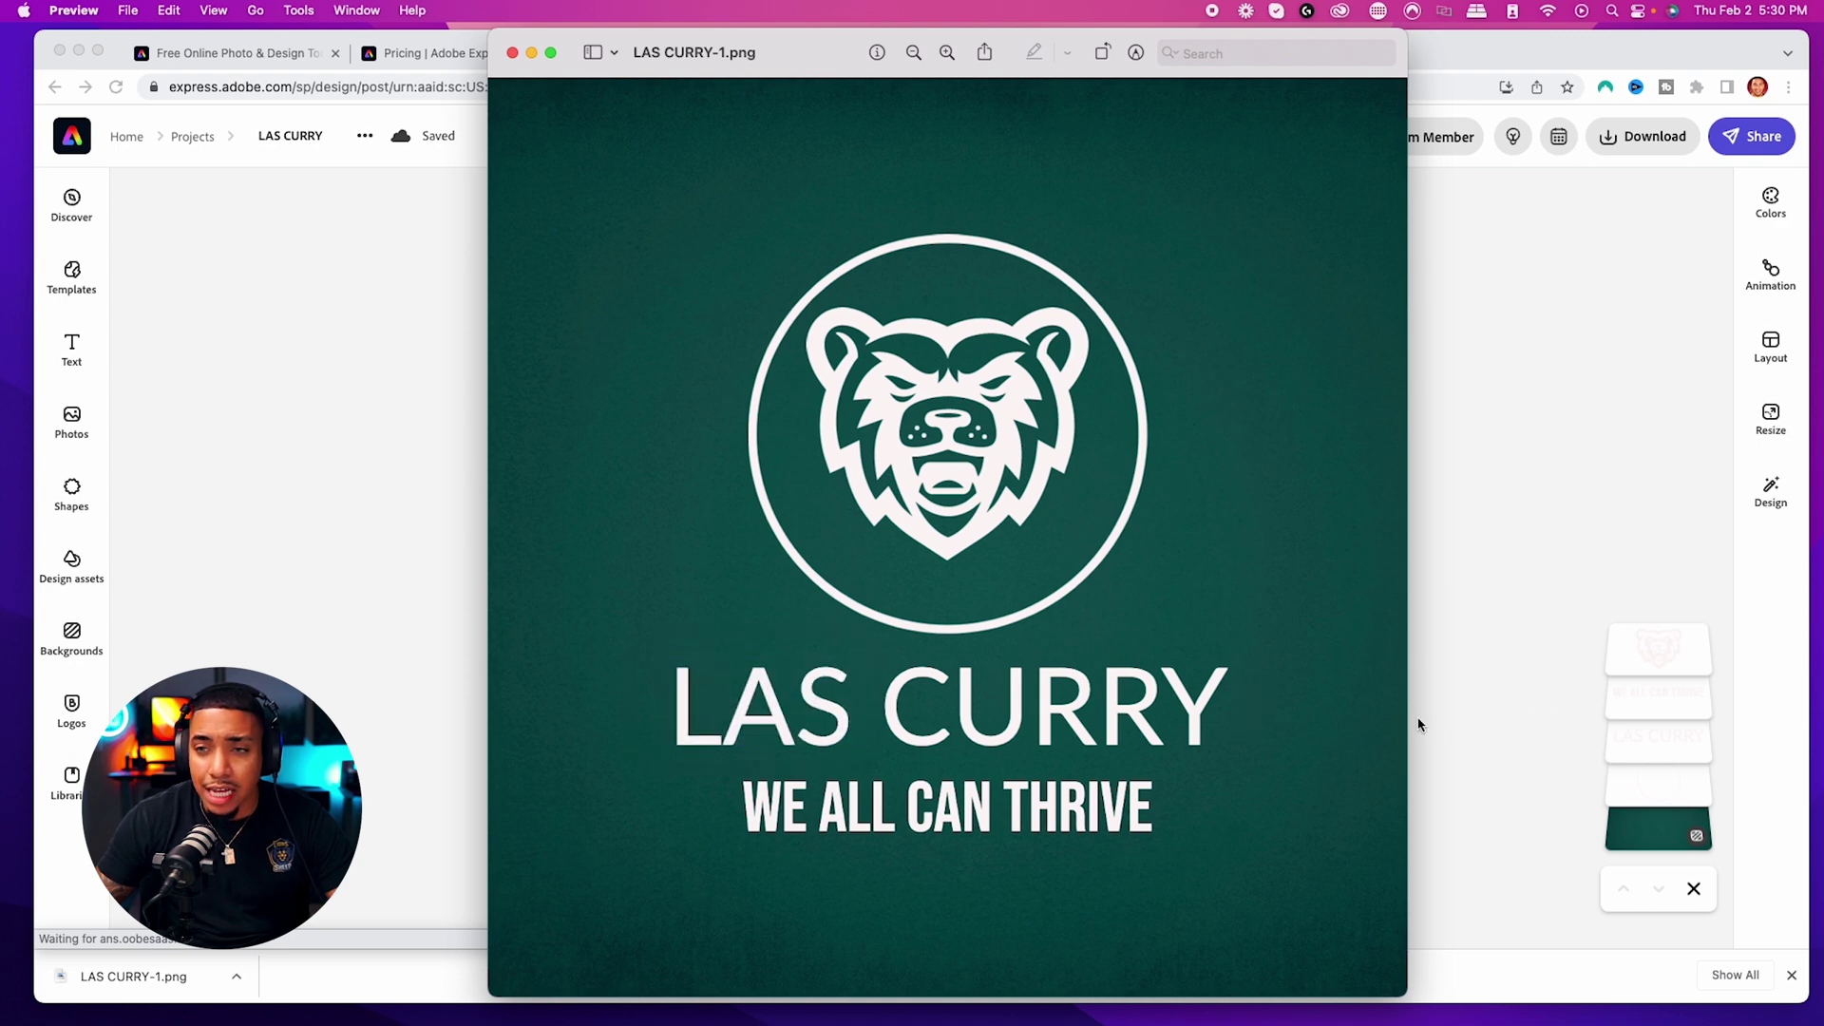